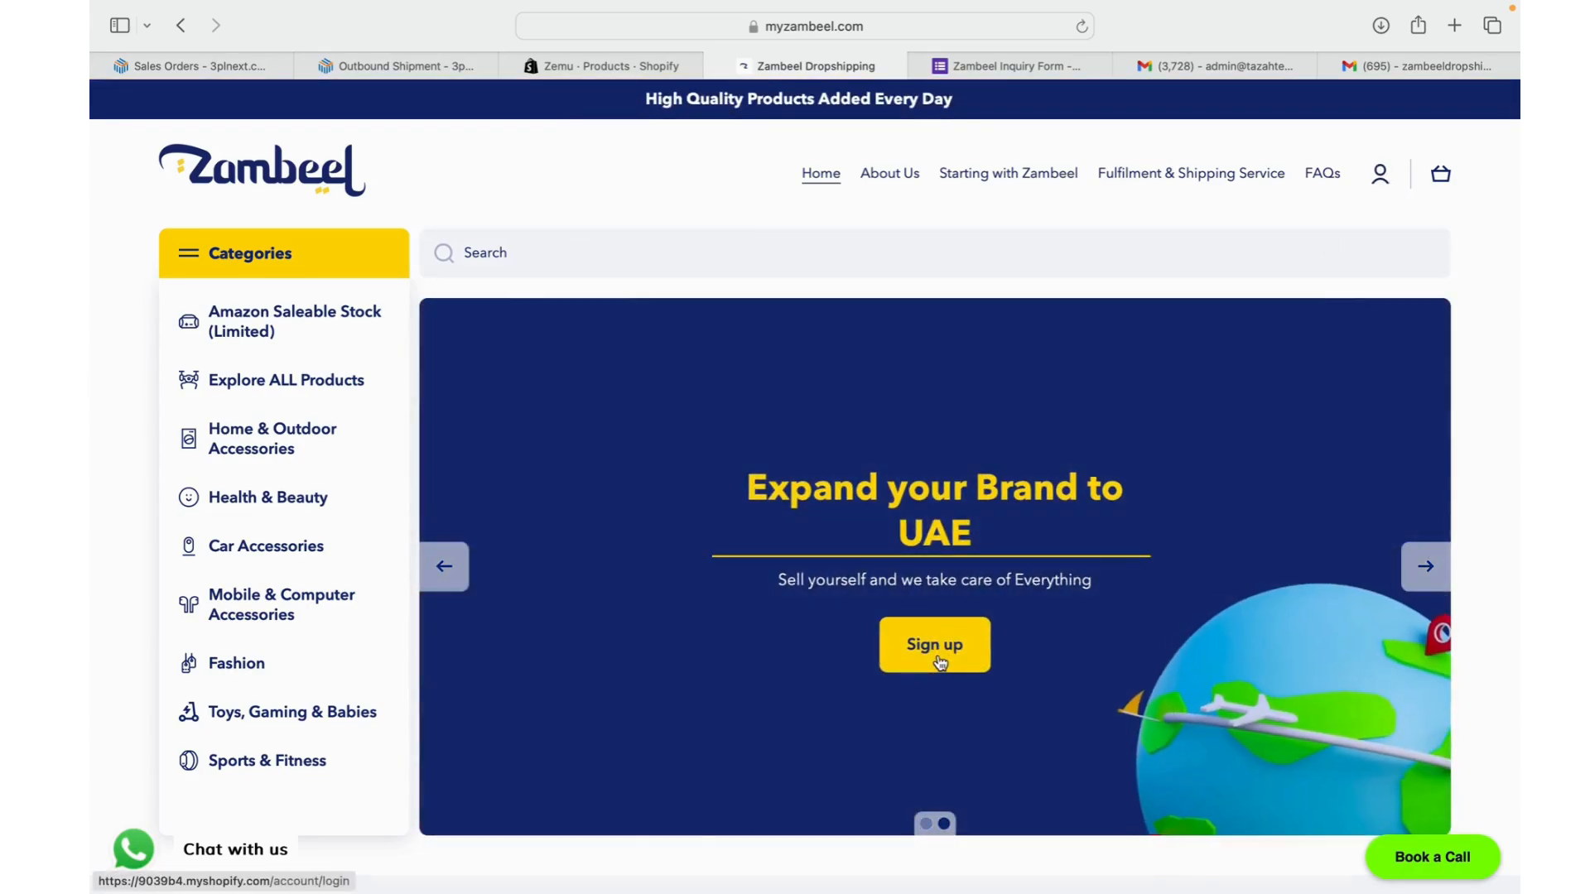
- Start a new Zambeel registration and enter the name Zambeel Dropship
left_click(940, 659)
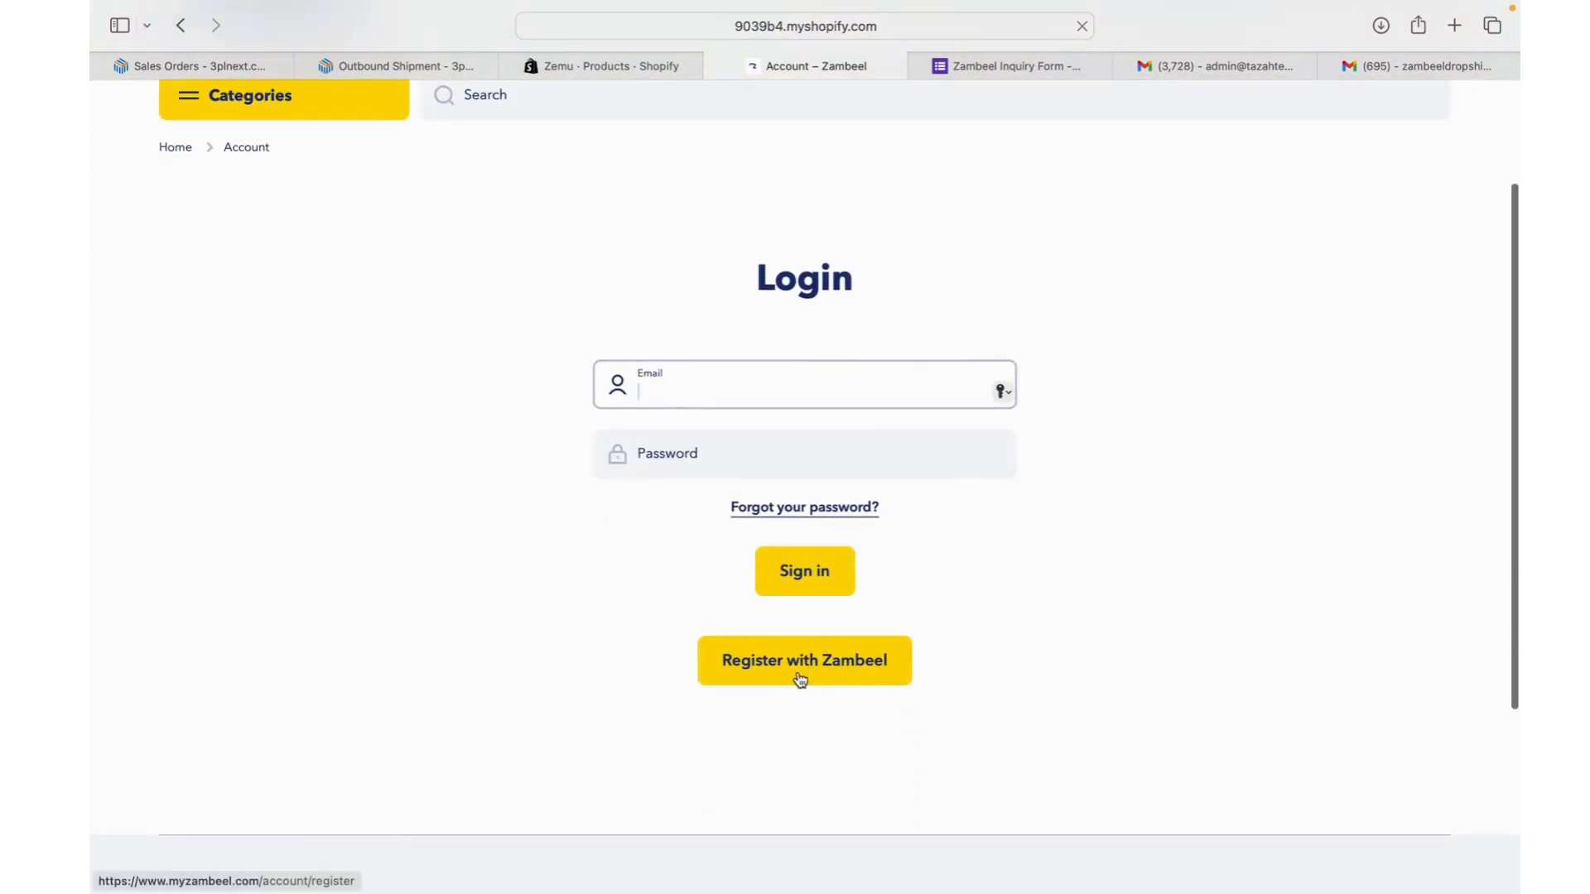
left_click(856, 668)
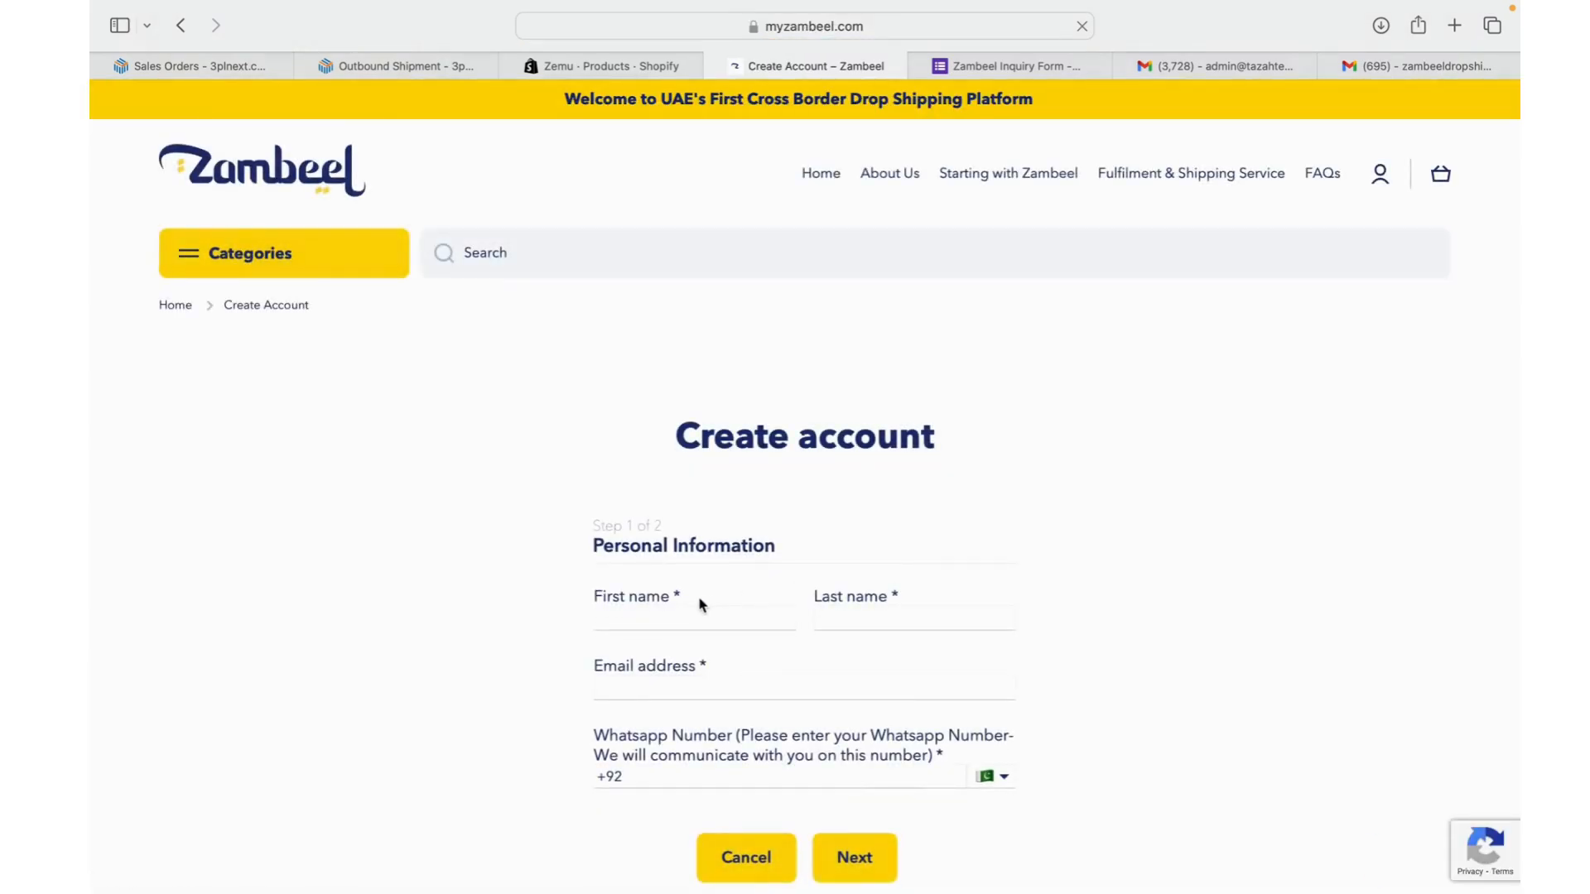
left_click(687, 614)
type("Zambe")
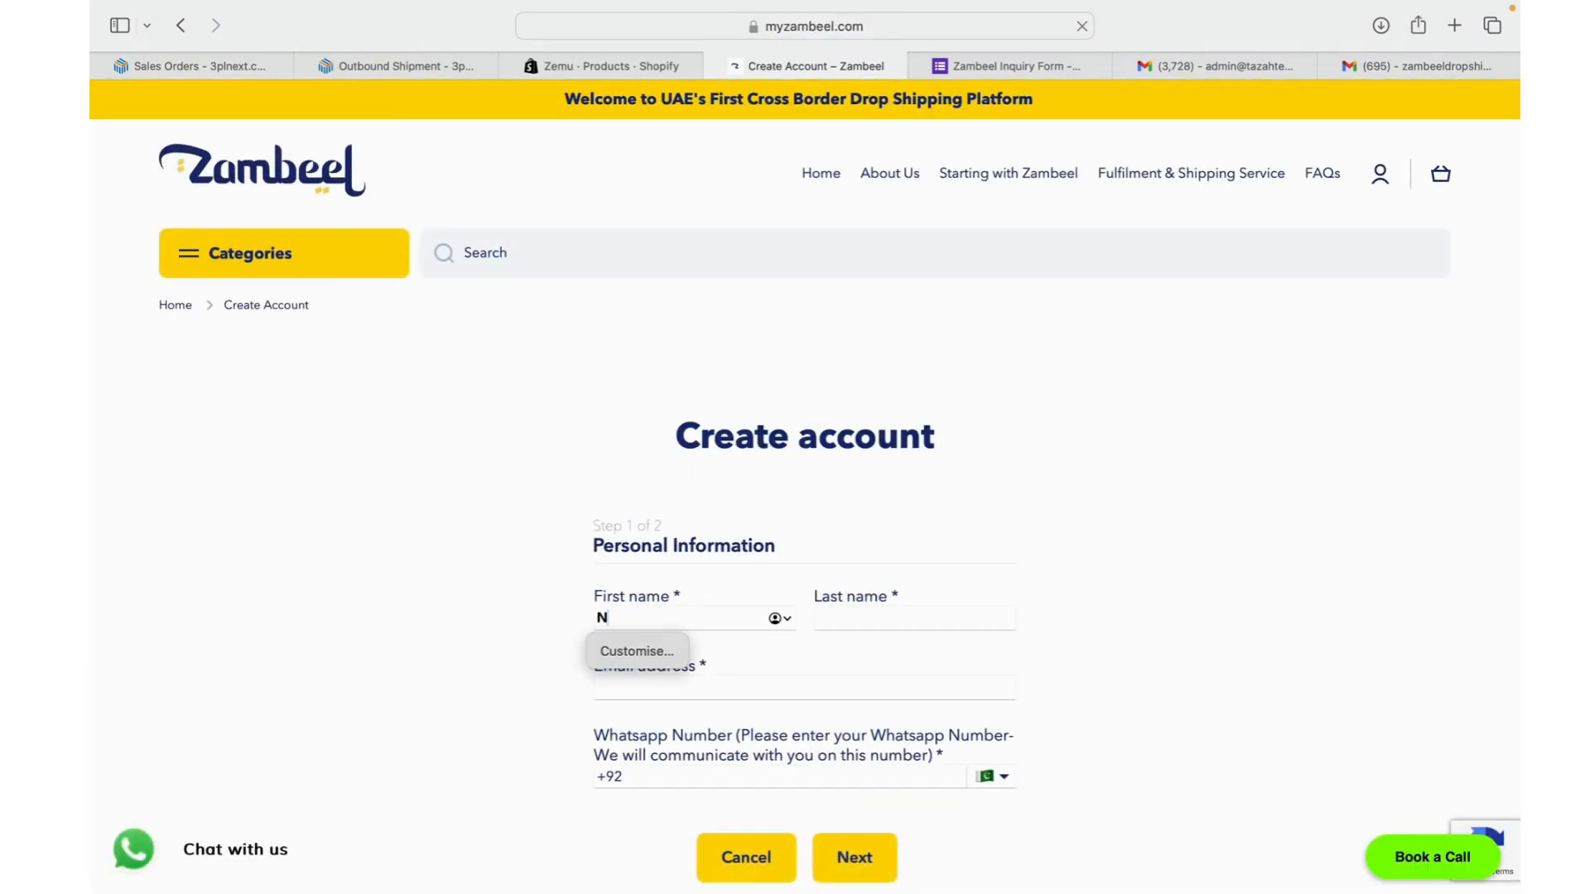
type("el")
key("Tab")
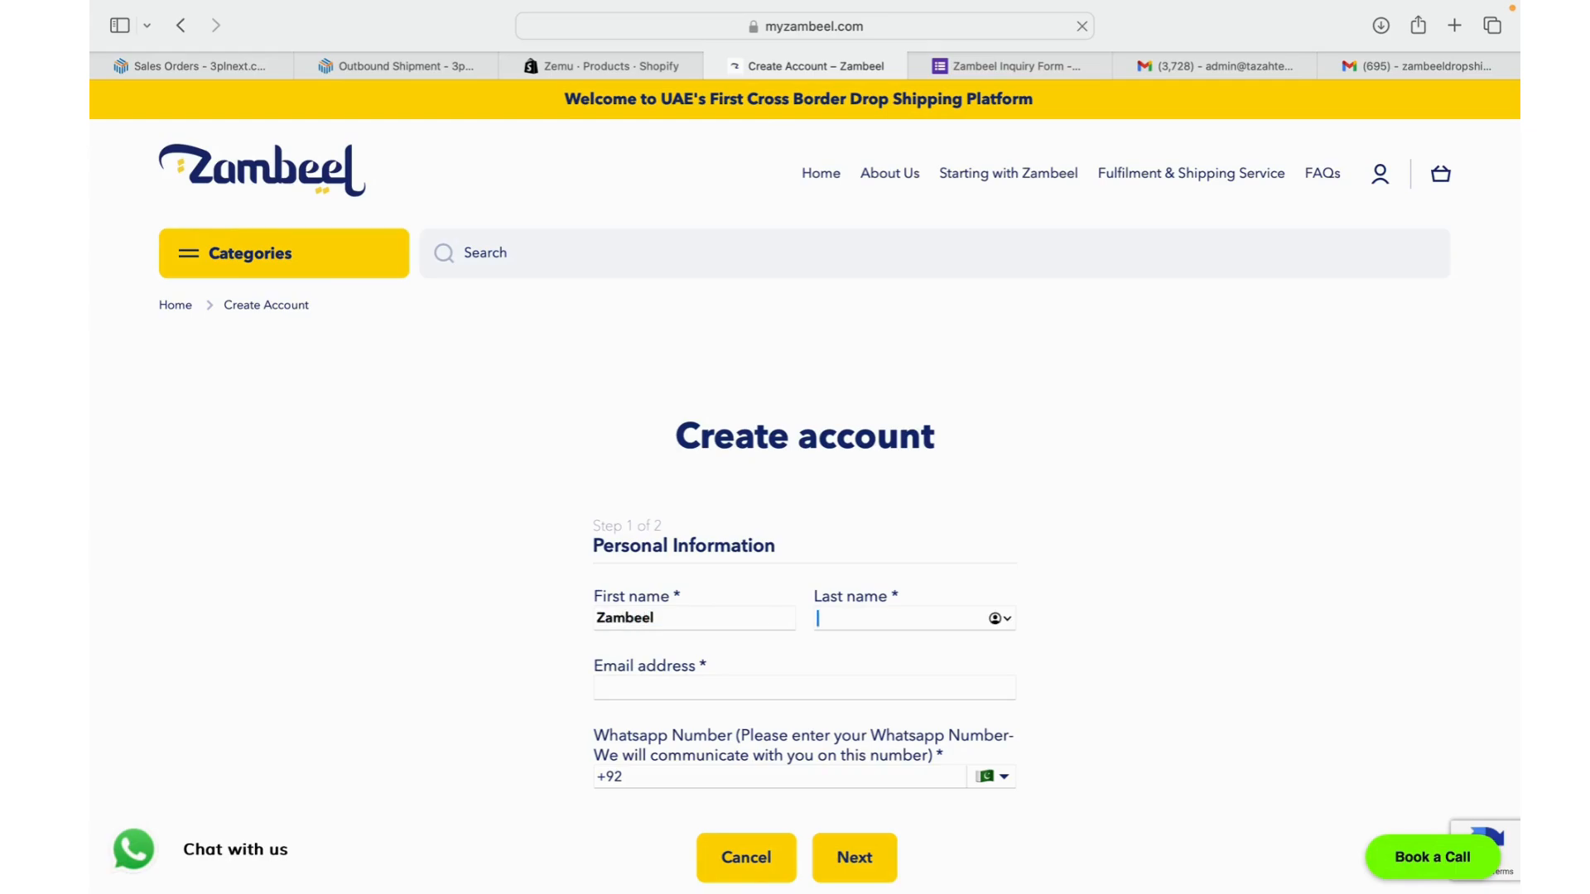
type("Dropshoip")
key("BackSpace")
key("BackSpace")
key("BackSpace")
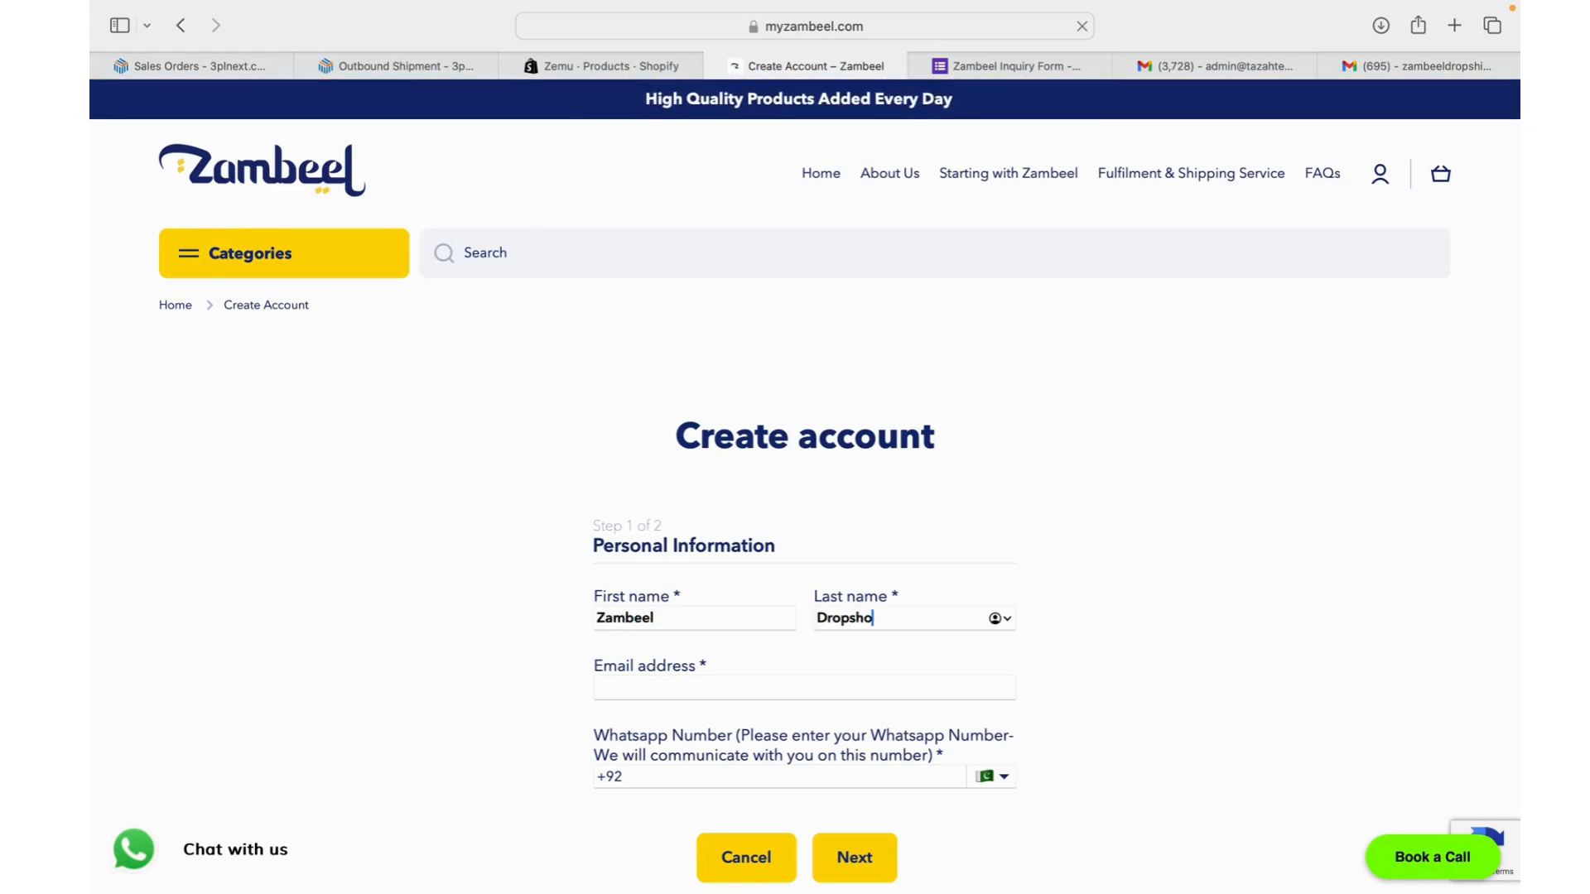
type("ip")
- Fill in the account e-mail address and the WhatsApp number
key("Tab")
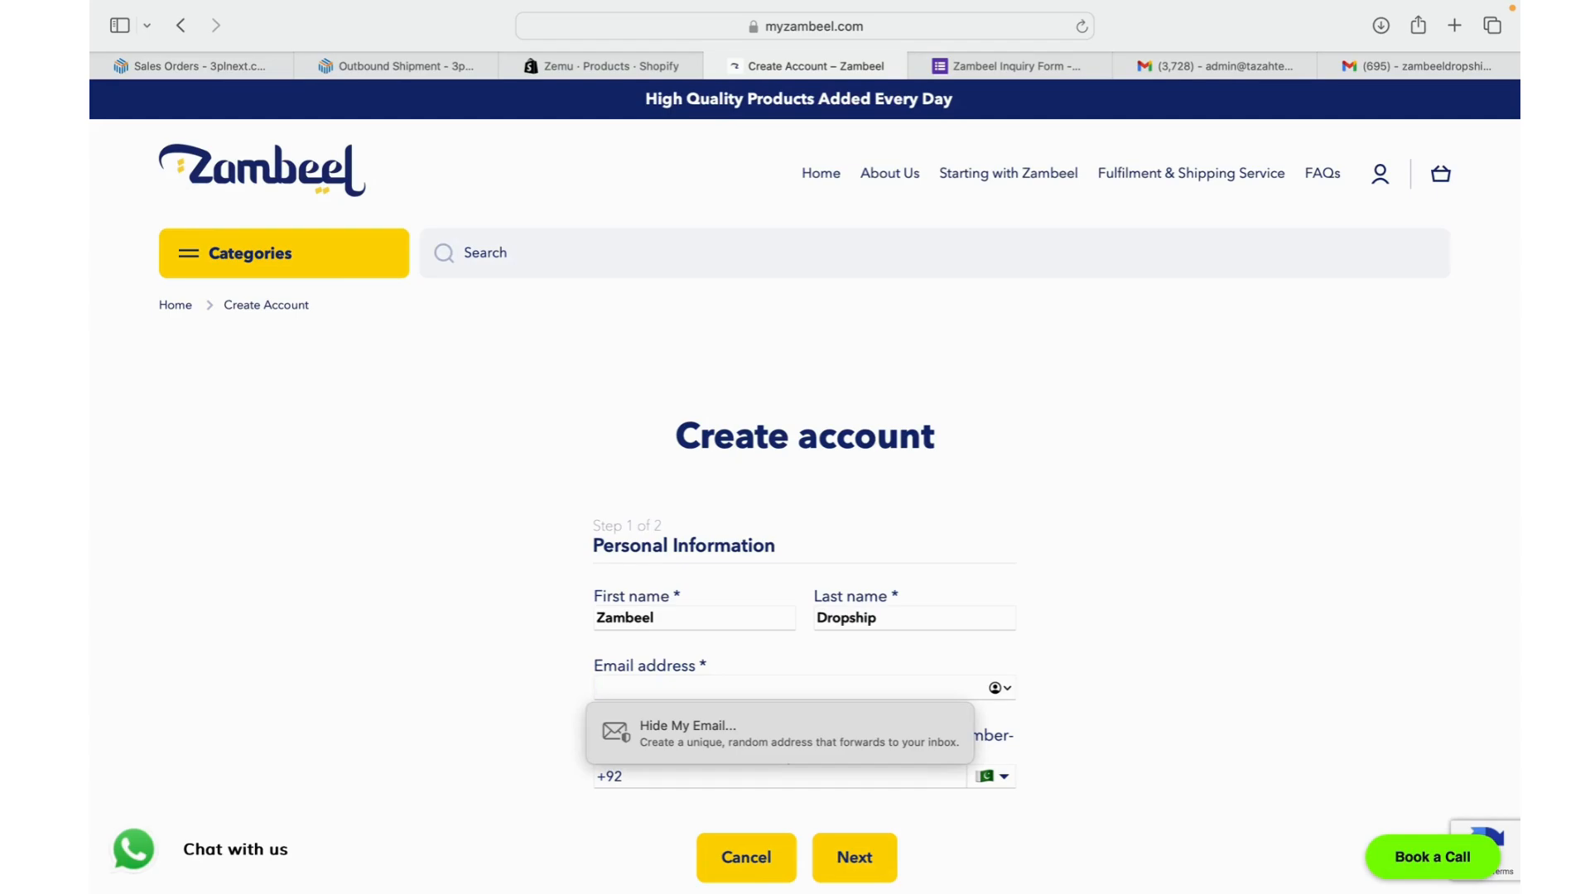
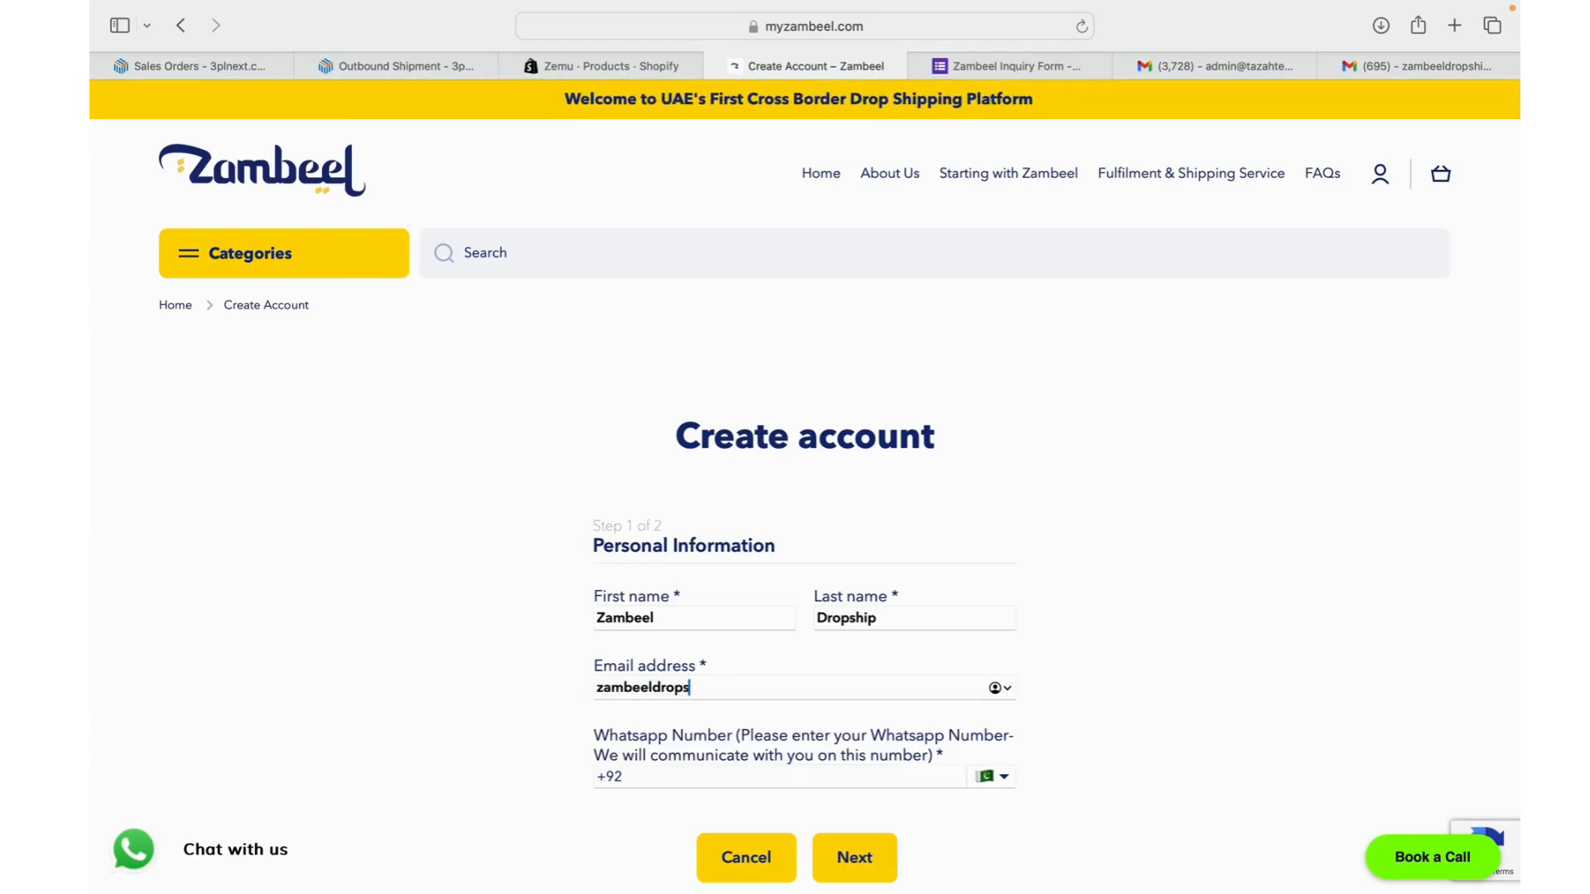
left_click(695, 775)
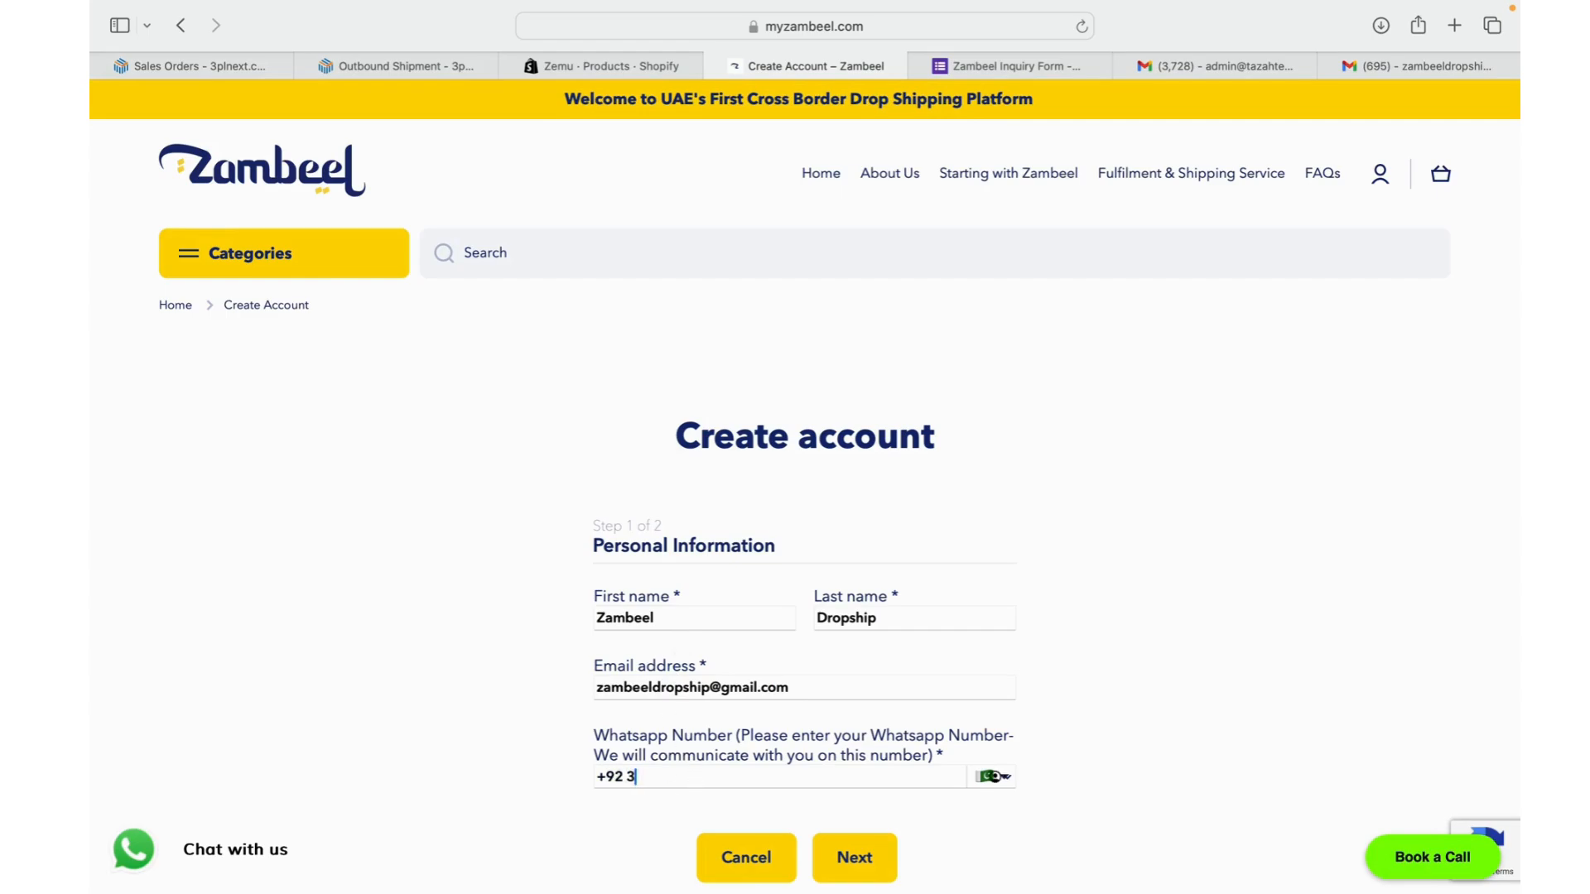
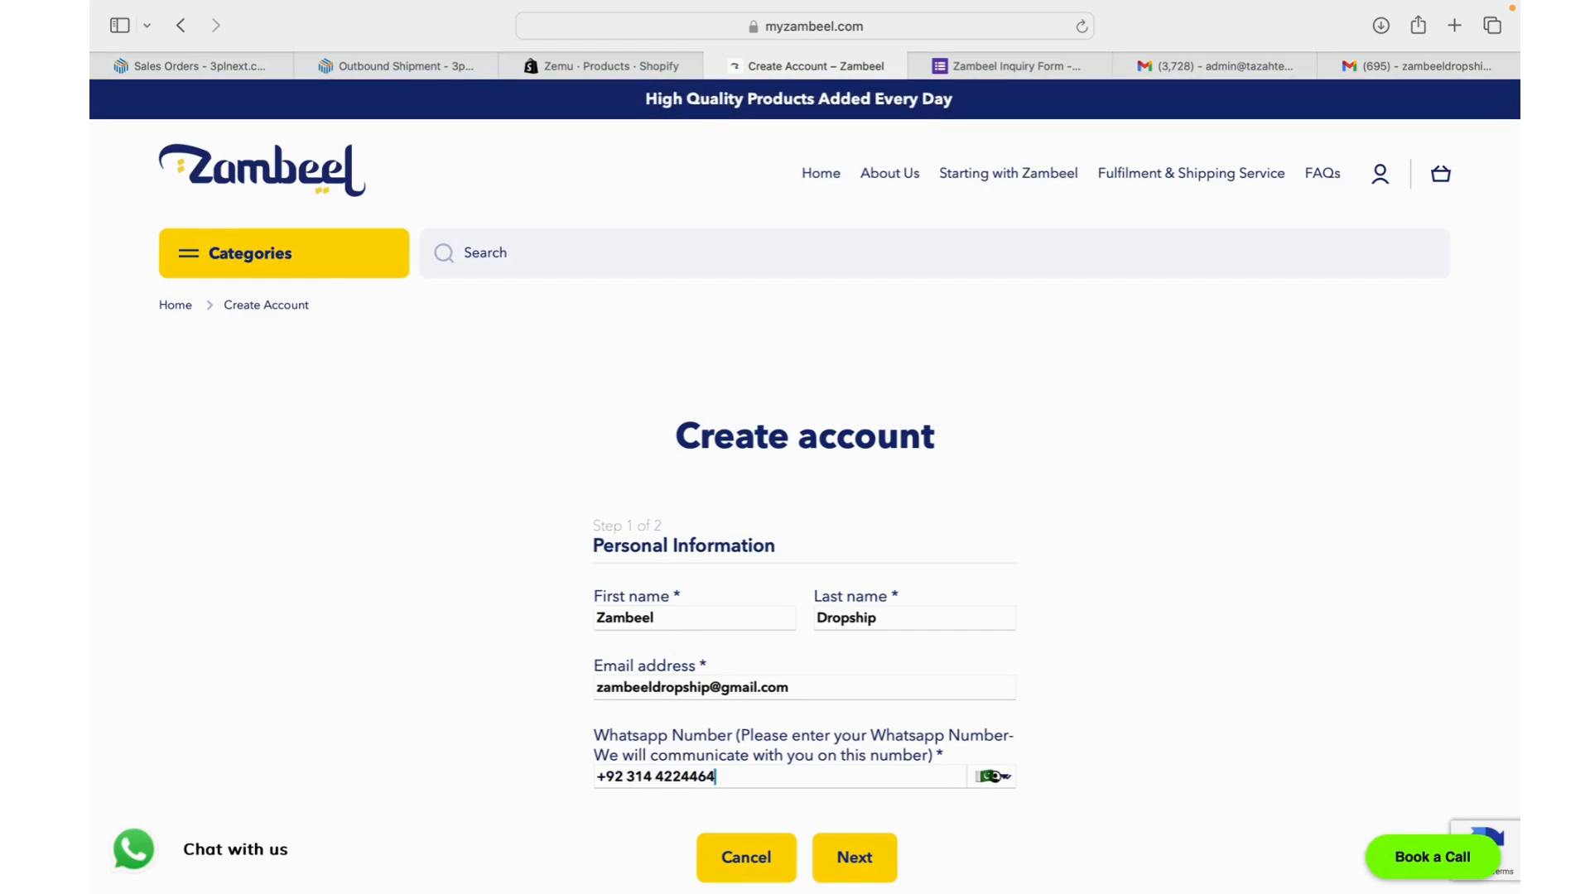
scroll(1111, 609, "down", 3)
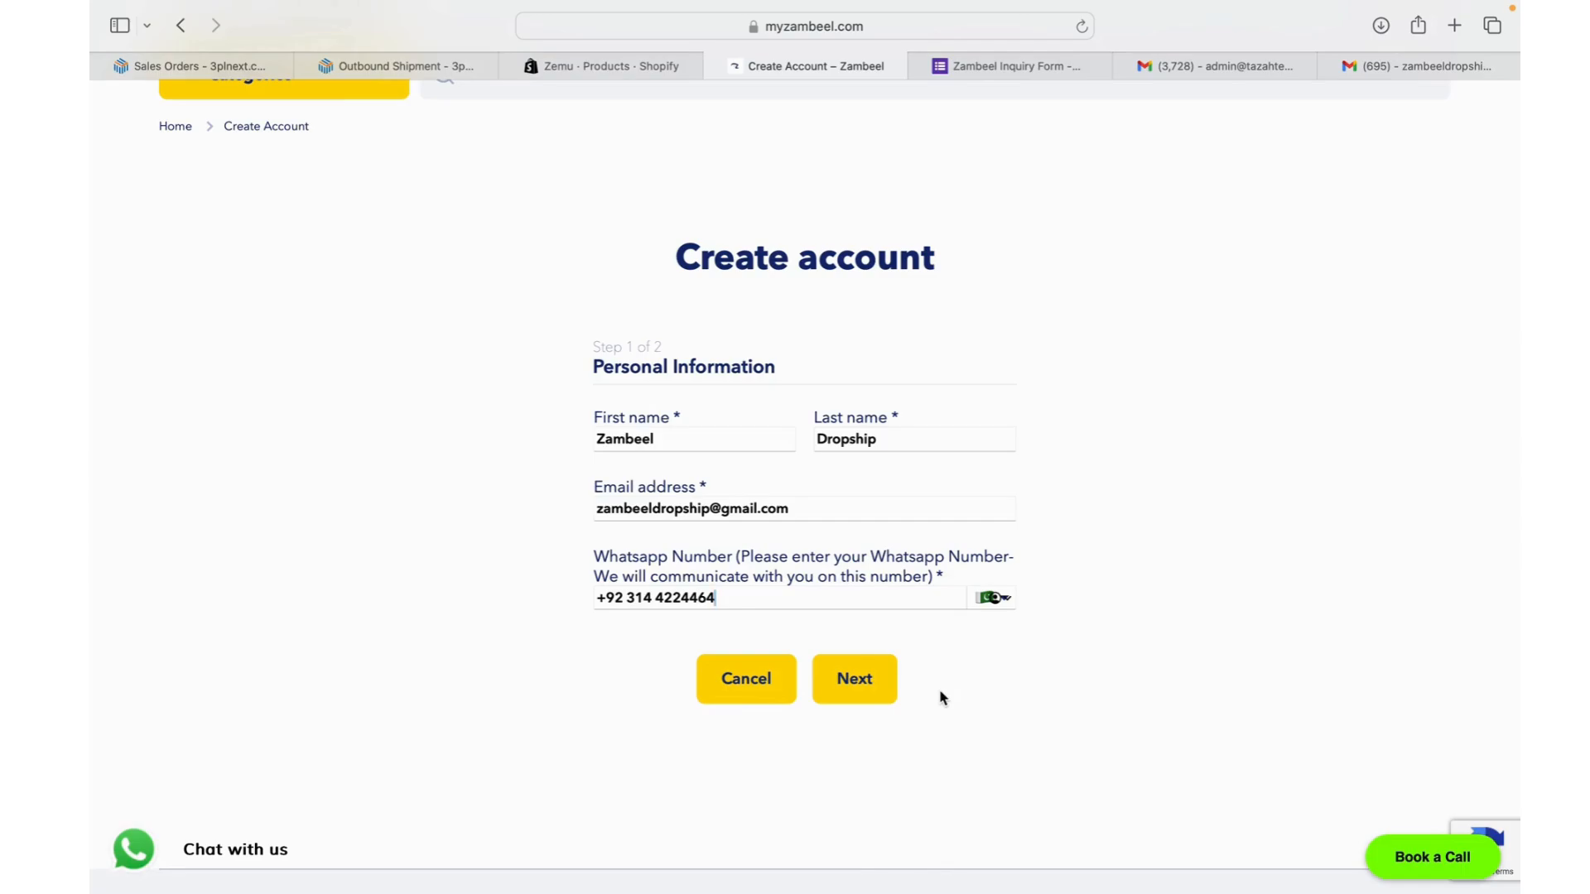
left_click(876, 688)
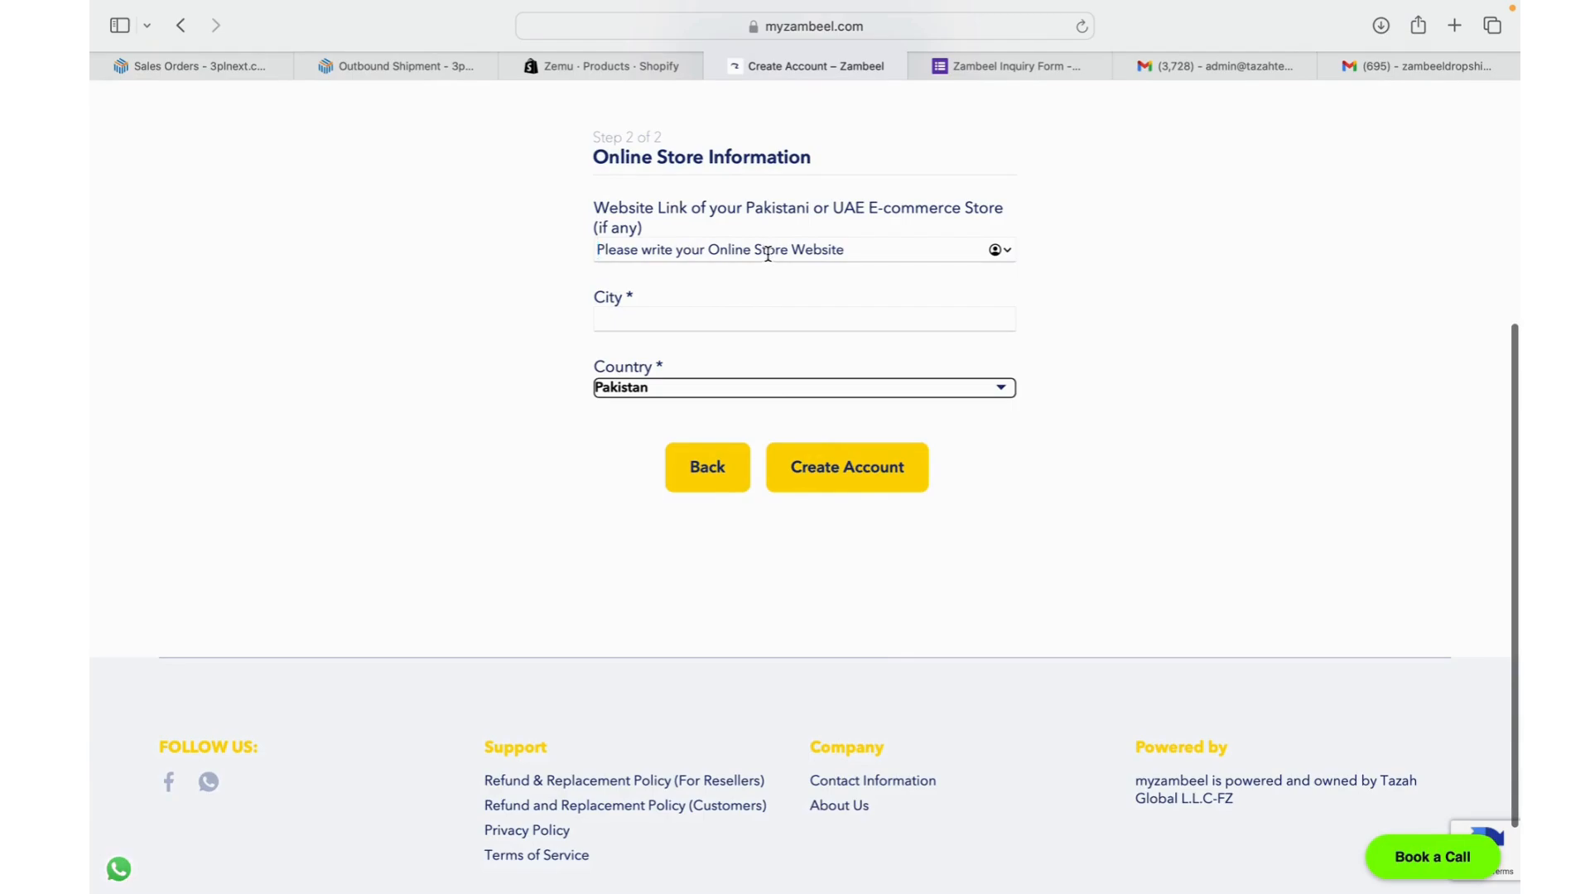
type("w")
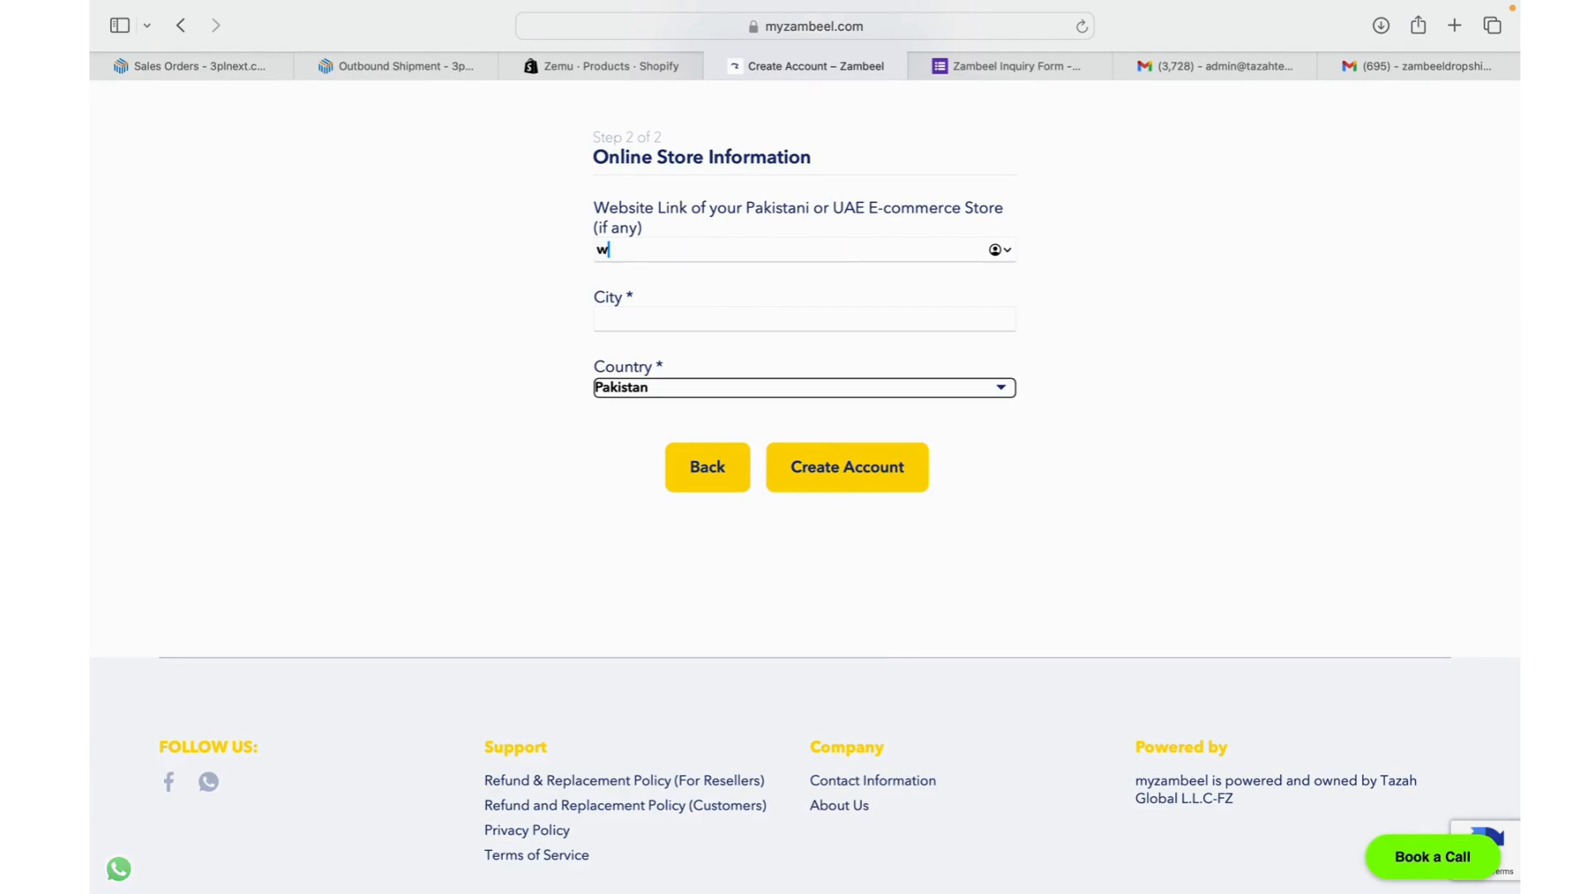
type("ww.myzambeel.com")
left_click(713, 319)
type("Lahore")
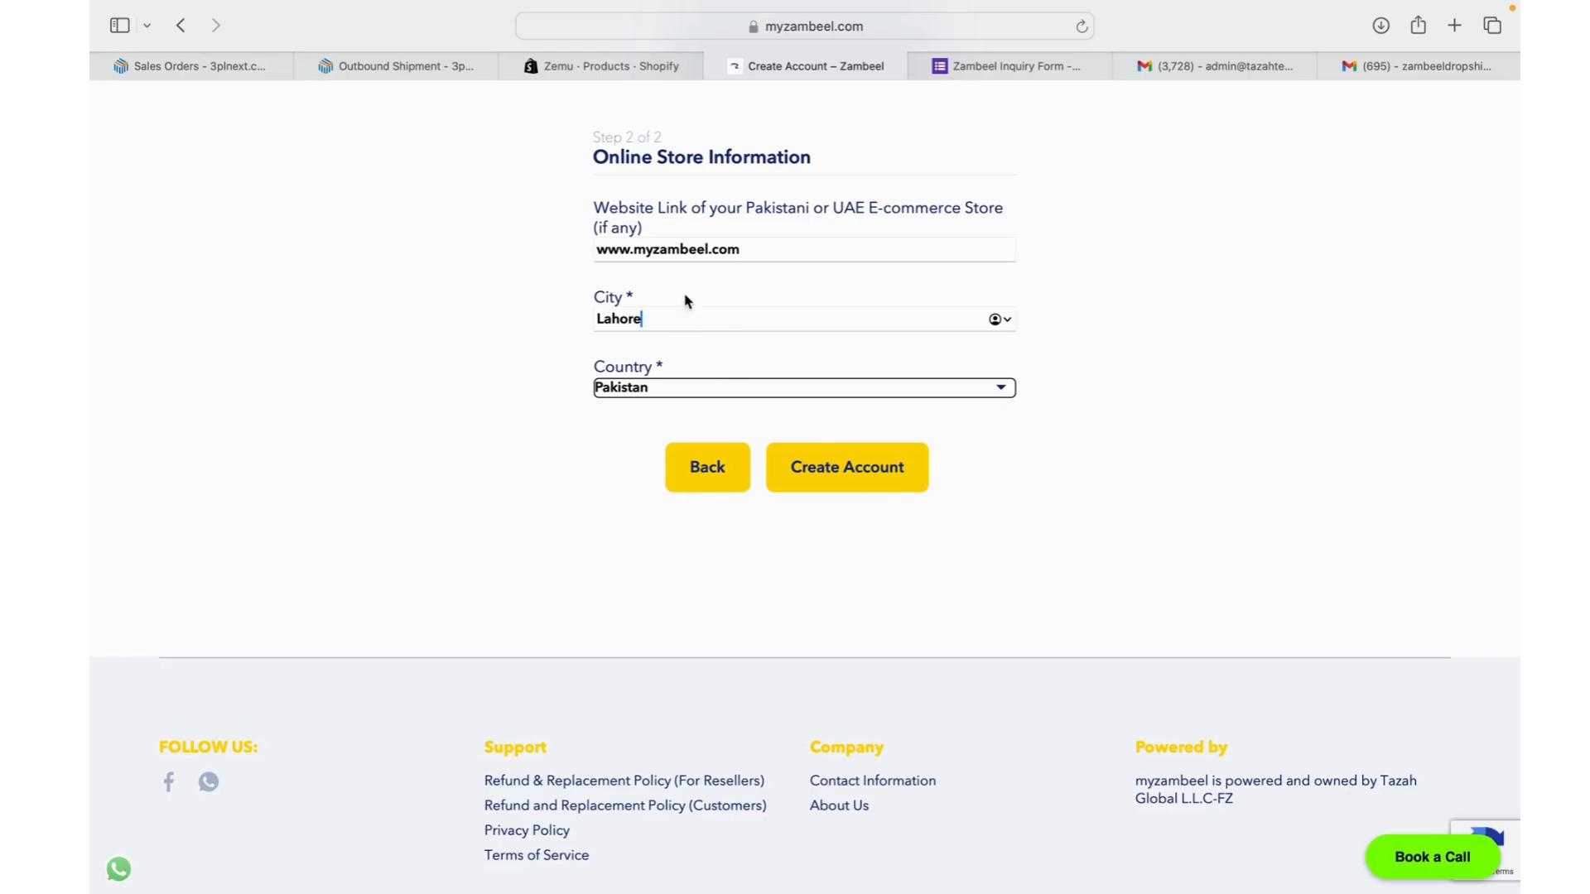
left_click(866, 470)
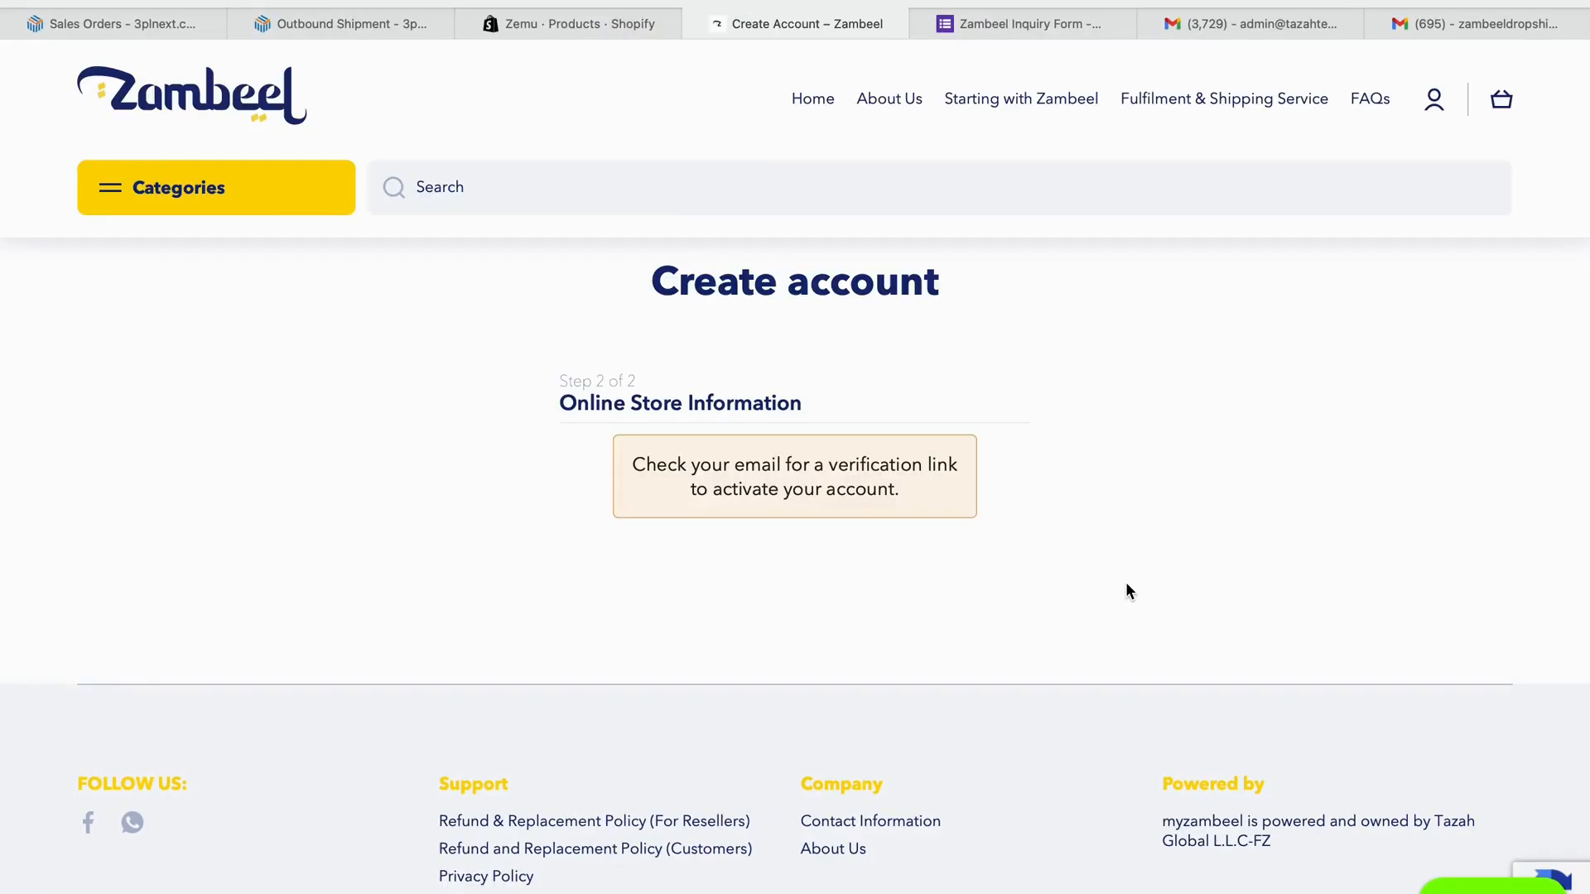
- Follow the activation link in the Gmail verification e-mail
left_click(1468, 25)
left_click(874, 253)
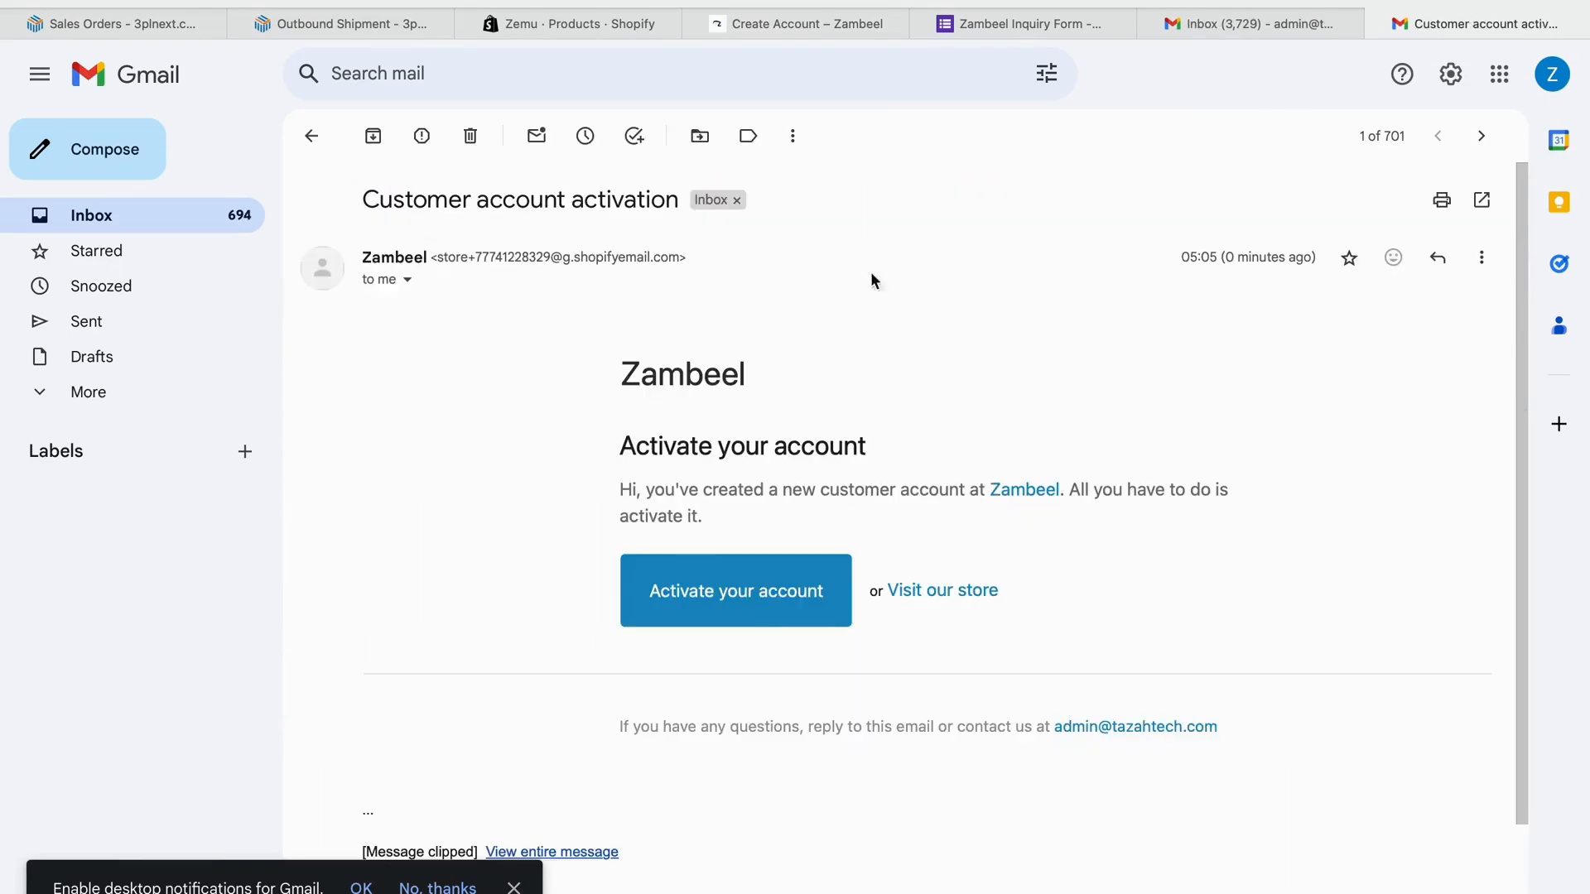
left_click(724, 590)
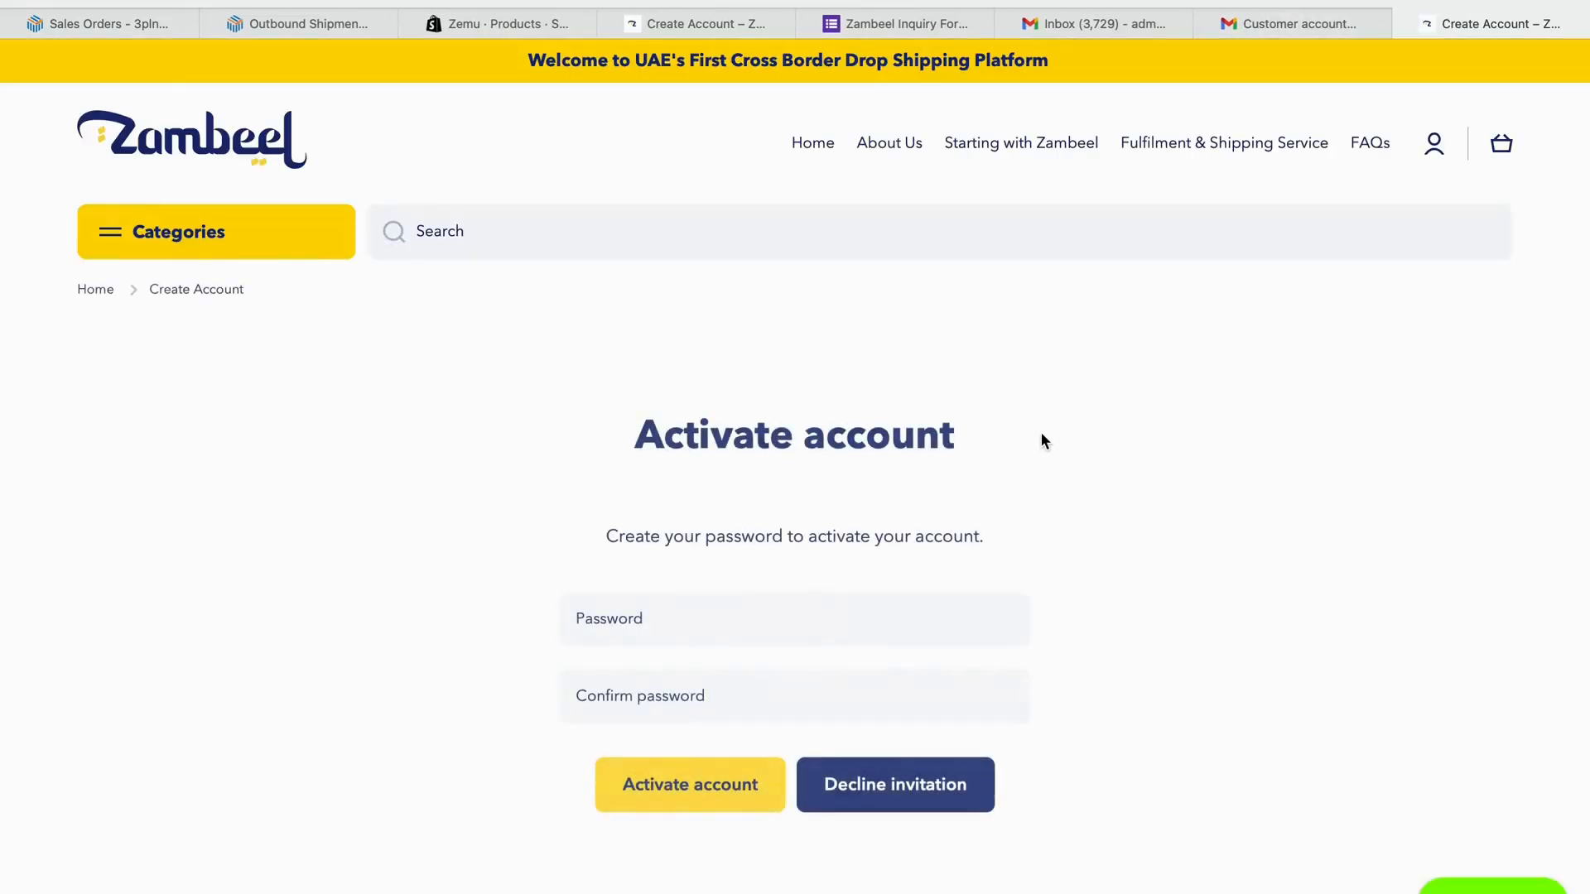
- Activate the account with a browser-generated strong password, declining to save it in Safari
left_click(810, 614)
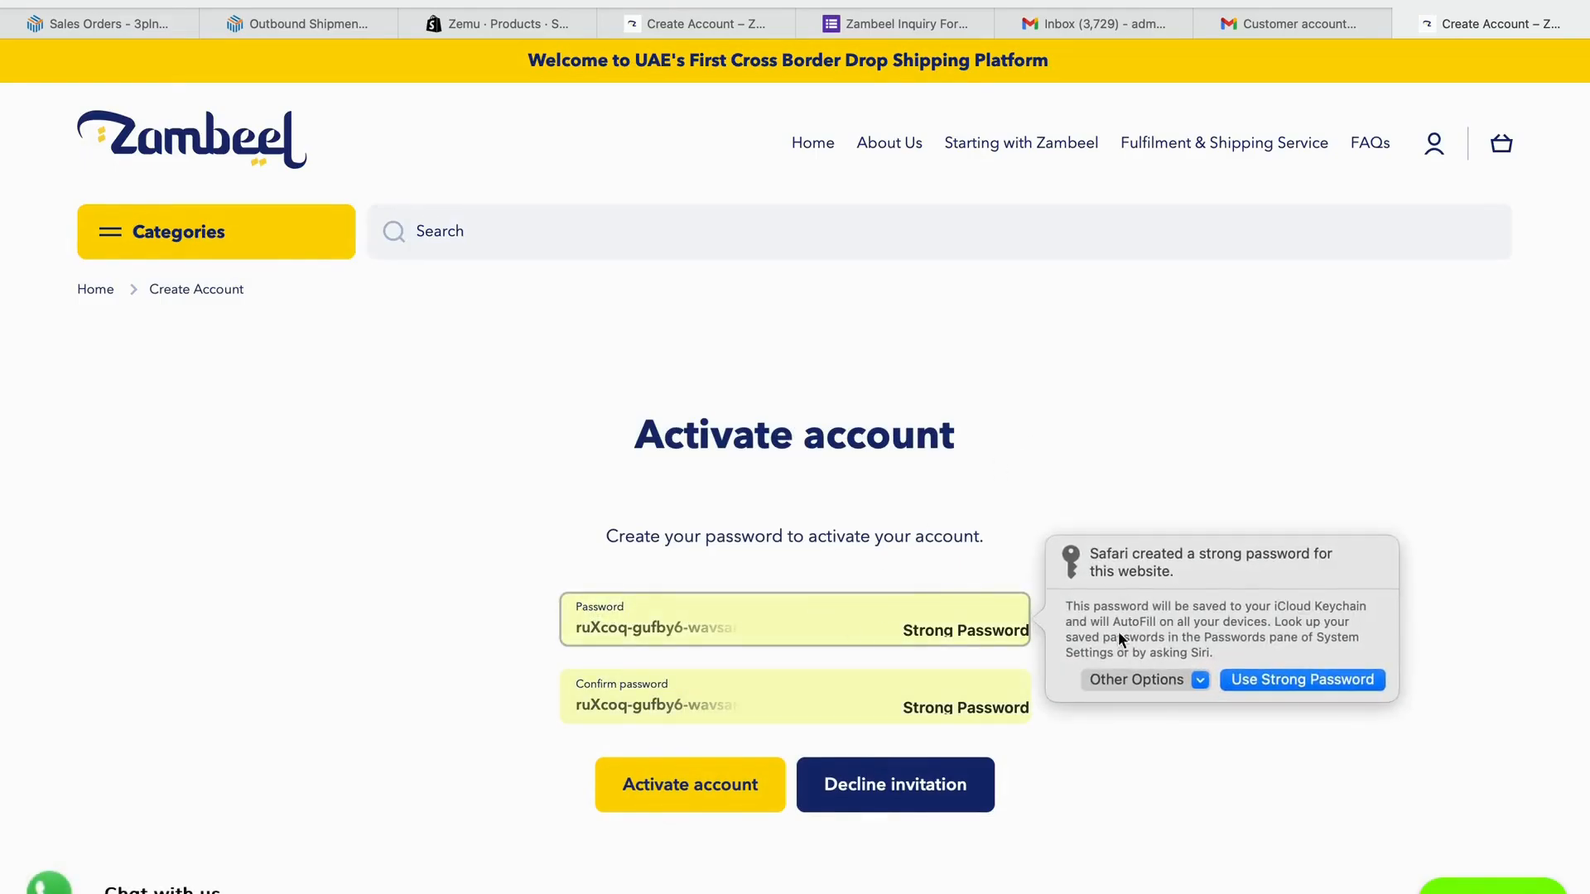
left_click(1293, 679)
left_click(745, 783)
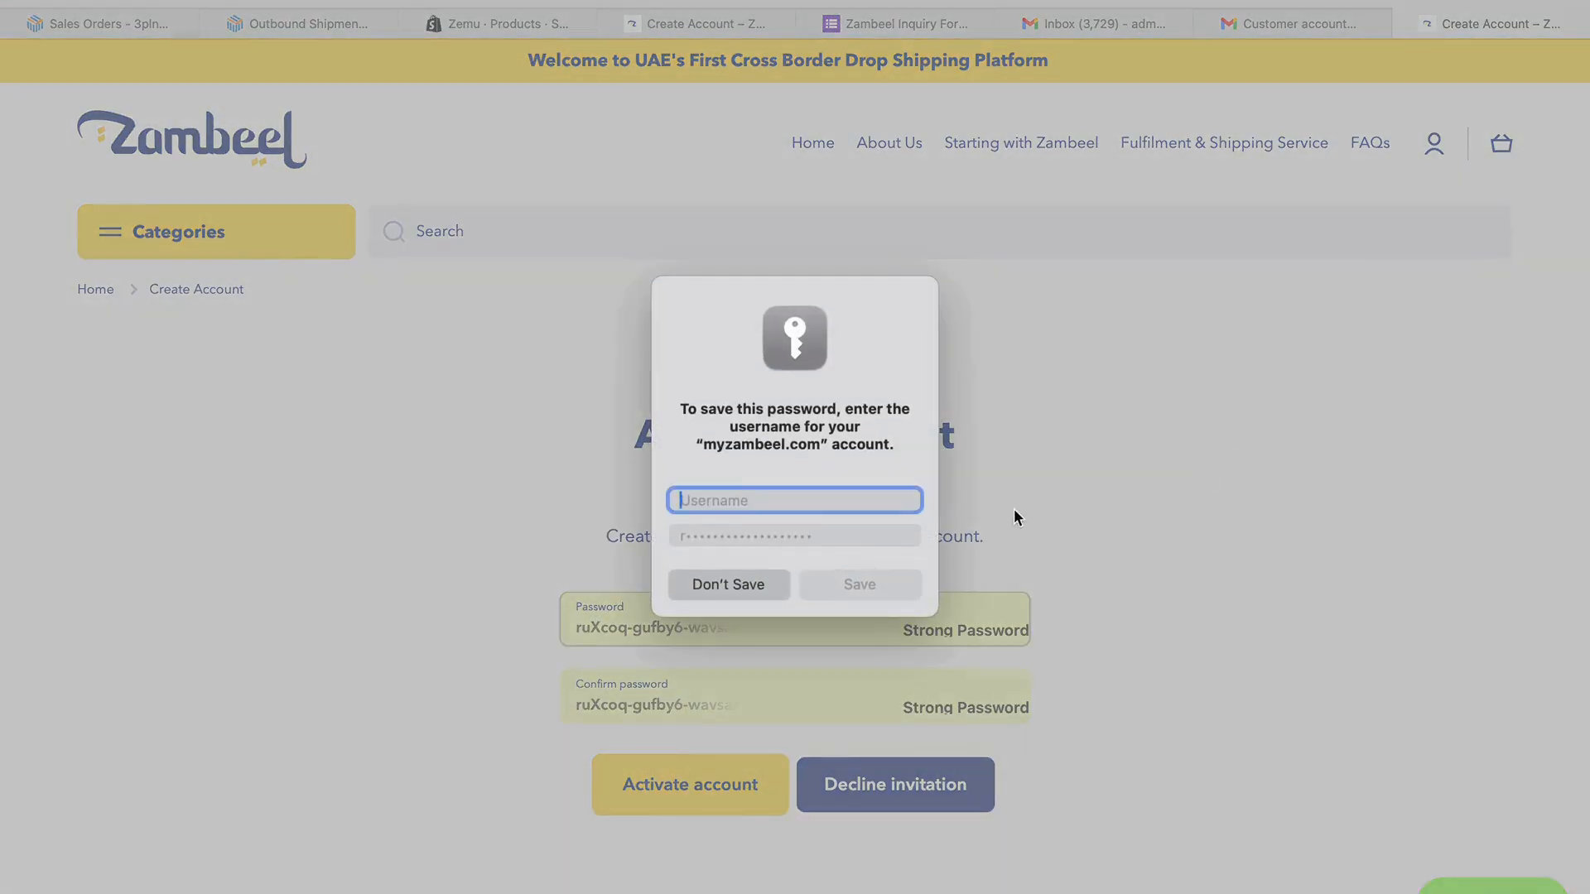
left_click(728, 588)
scroll(1186, 466, "down", 3)
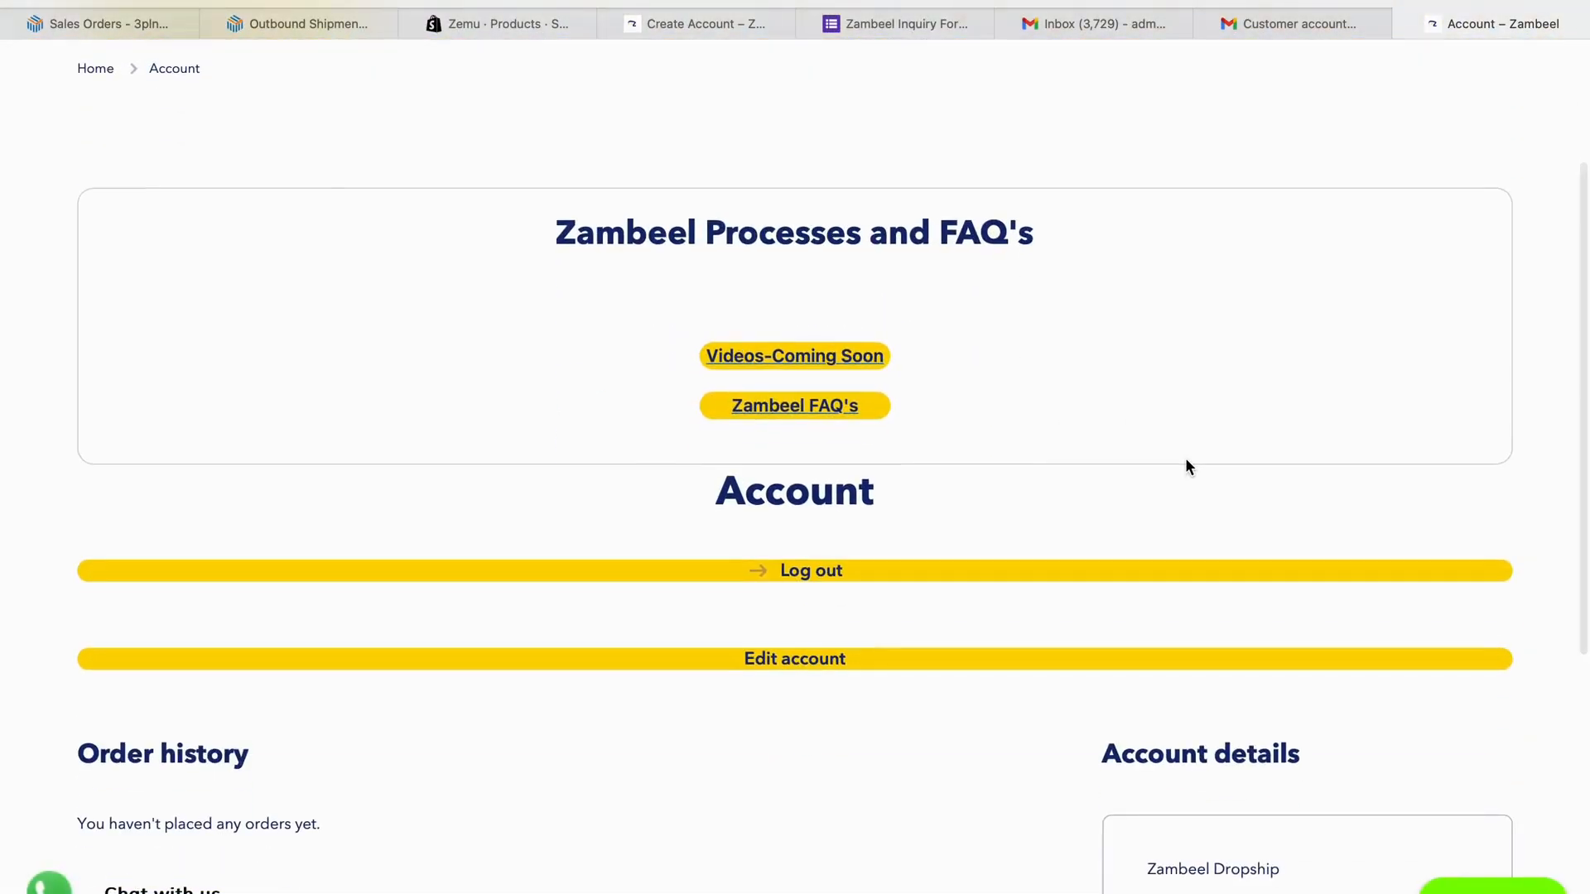
scroll(1186, 467, "down", 1)
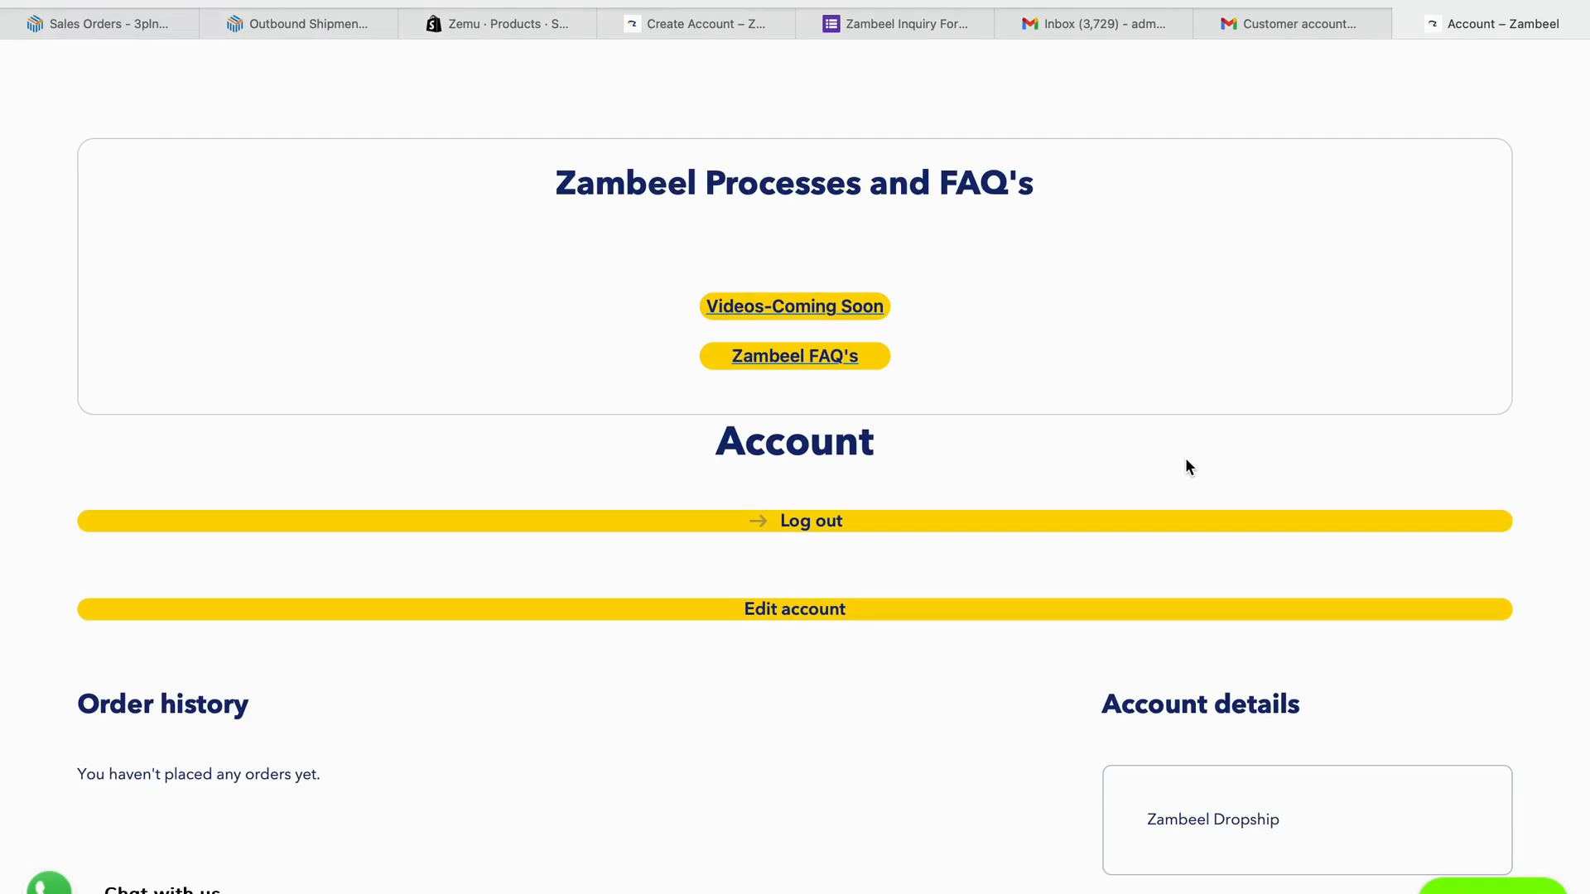
- Reply YES in the Zambeel Support WhatsApp chat and expand the full option menu
key("super+Tab")
key("super+Tab")
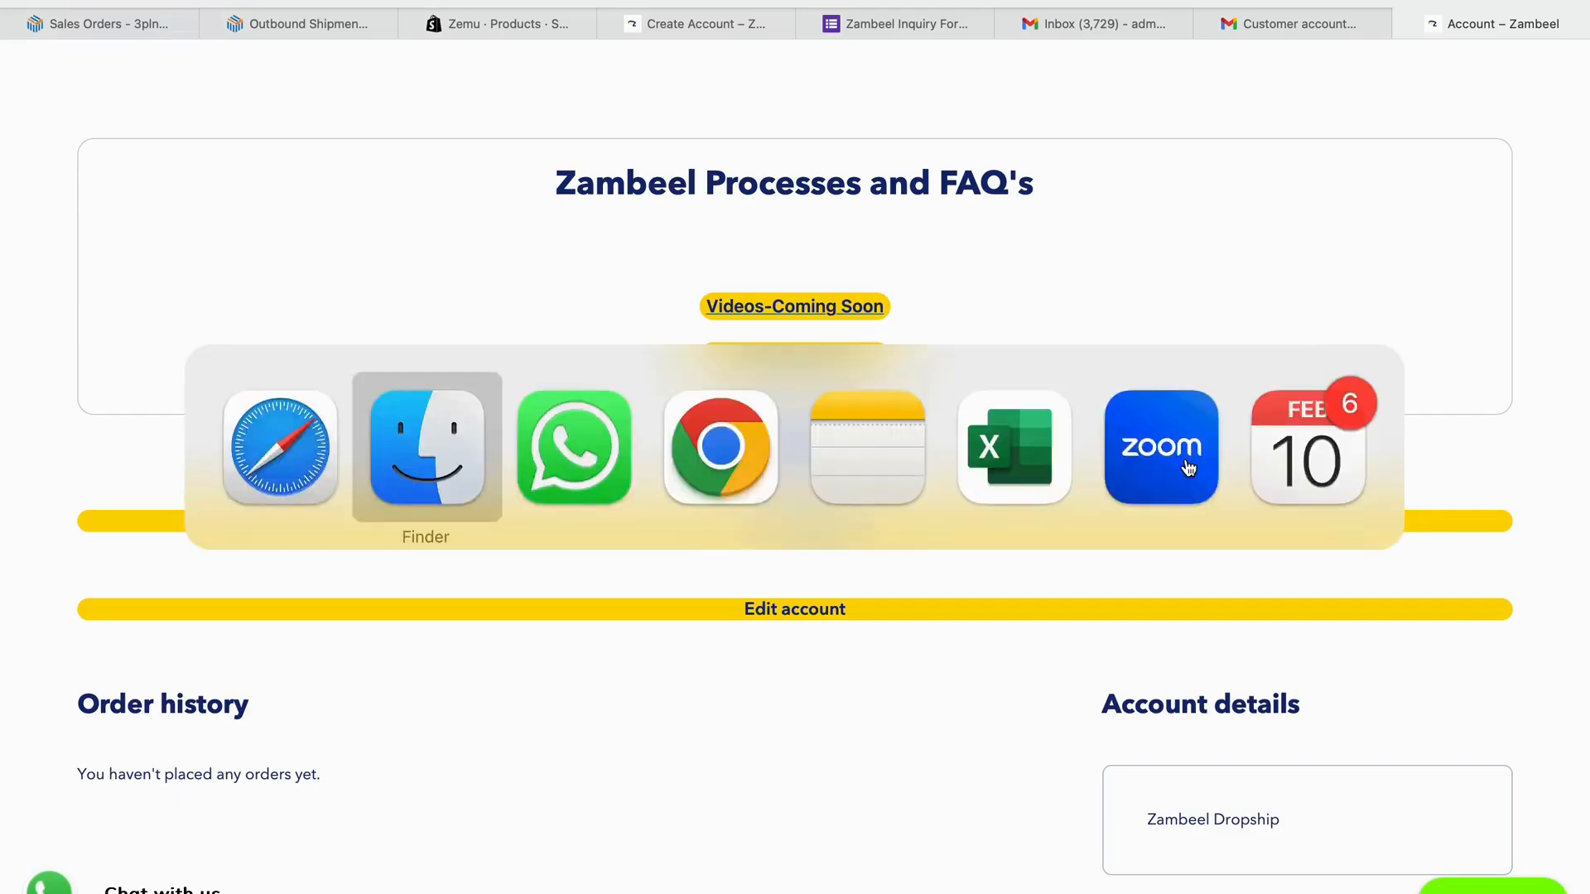
scroll(1020, 533, "down", 5)
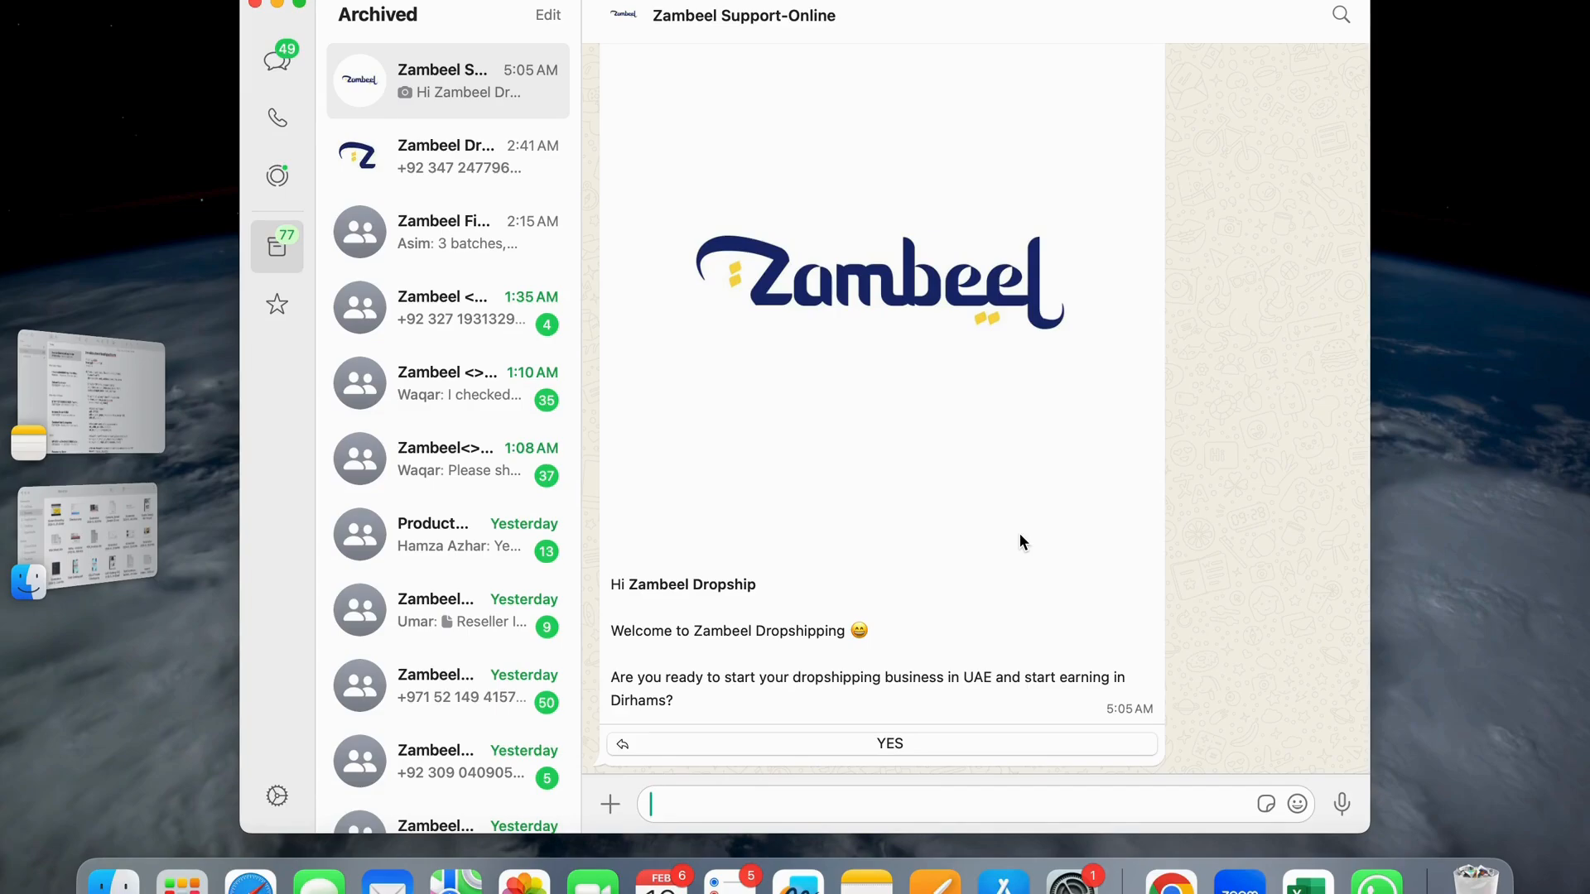
left_click(913, 740)
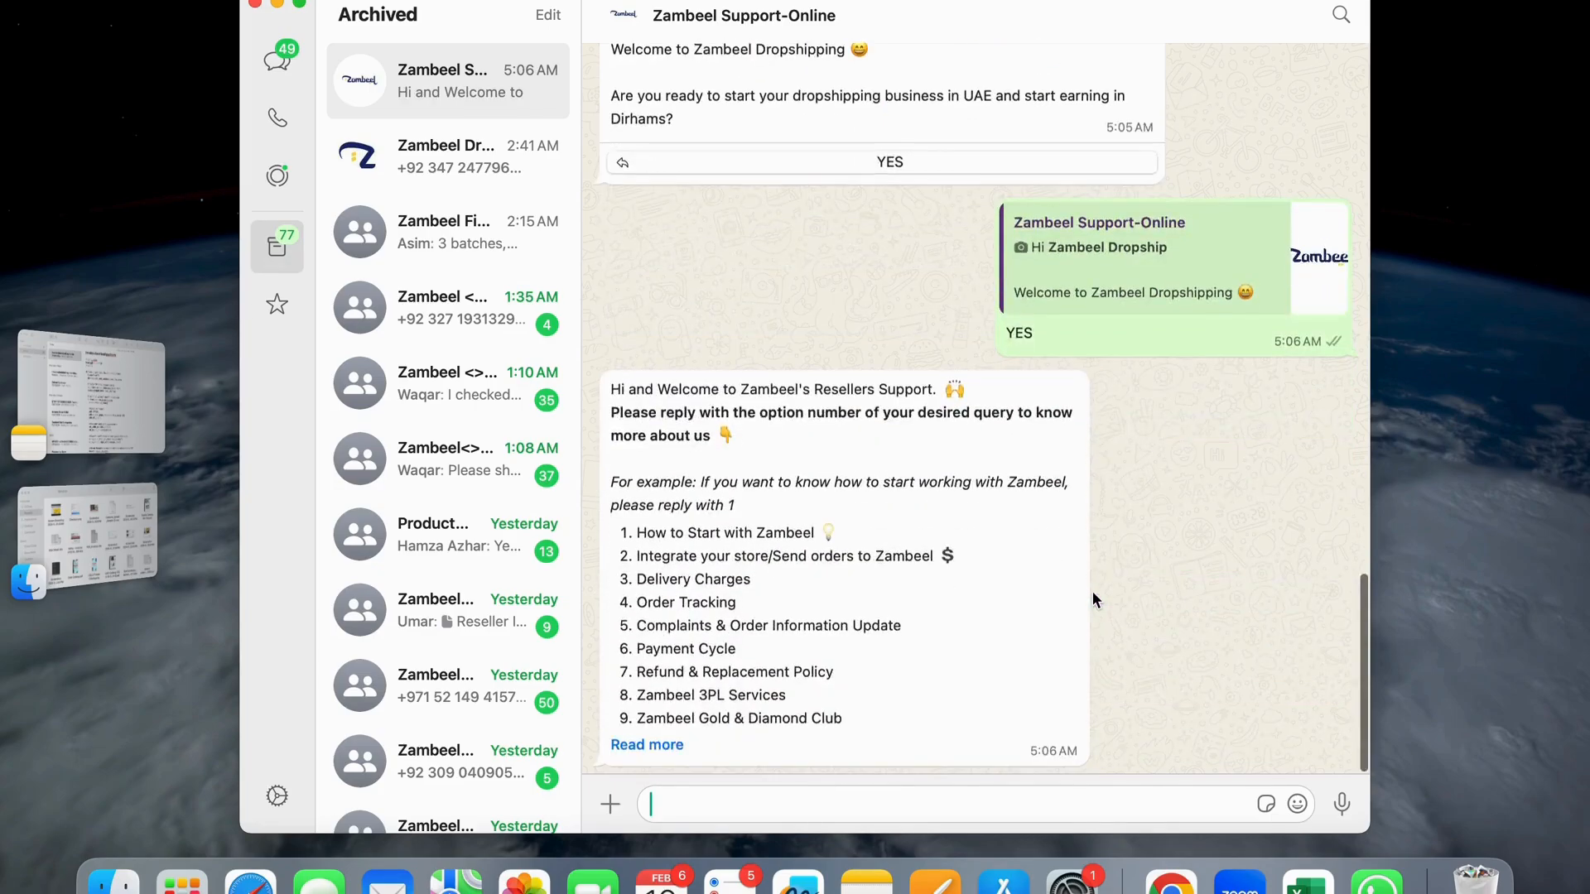
left_click(669, 752)
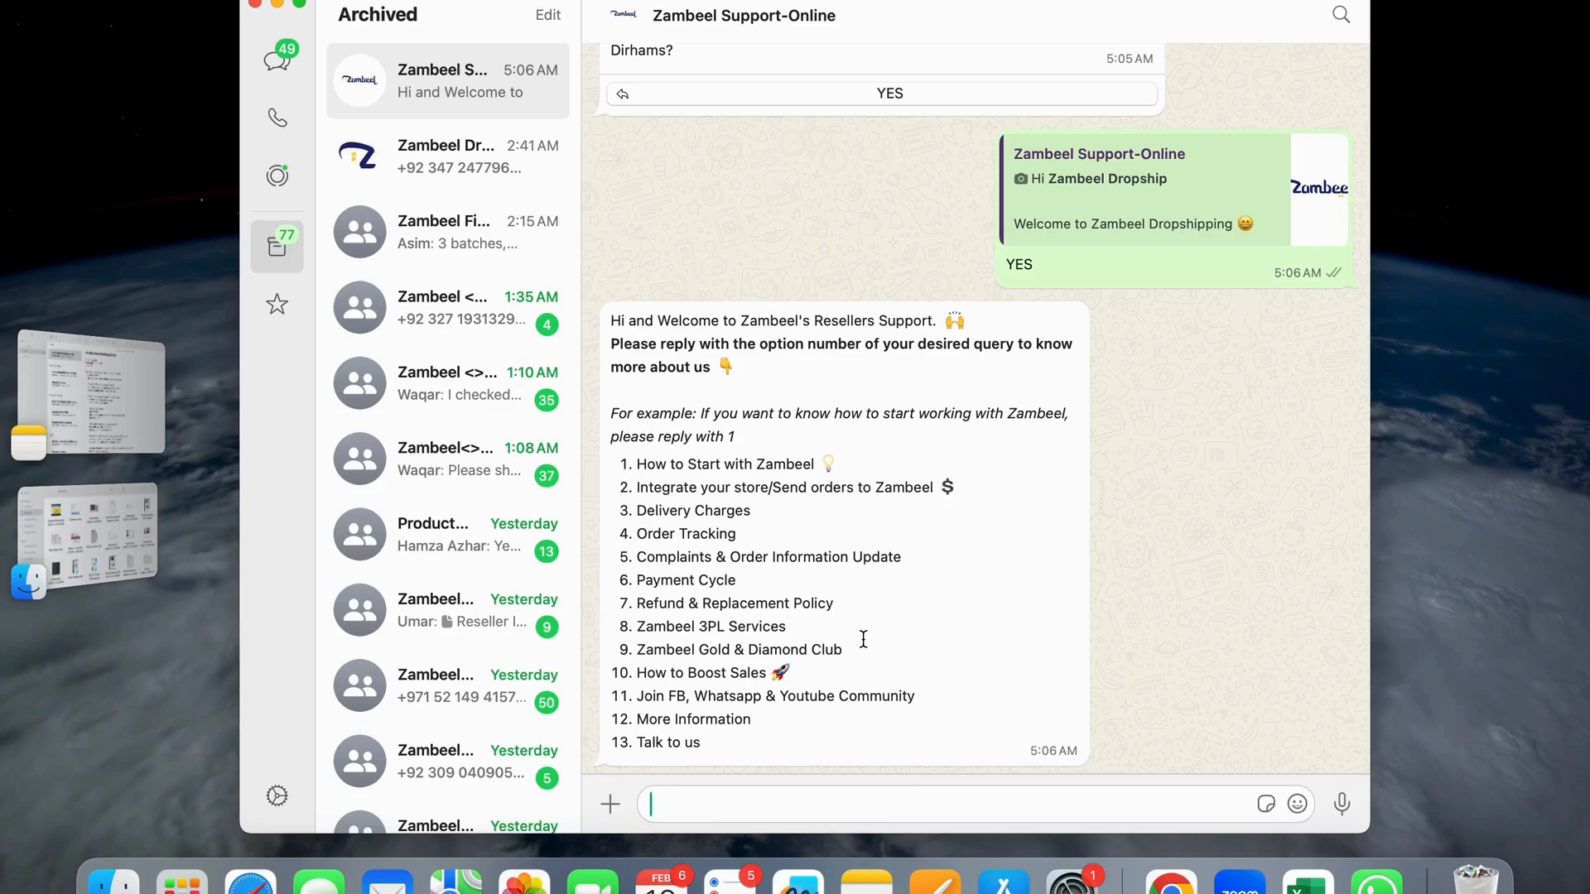
- Request option 3 for delivery charges, then send 'menu' and expand the option list
type("3")
key("Return")
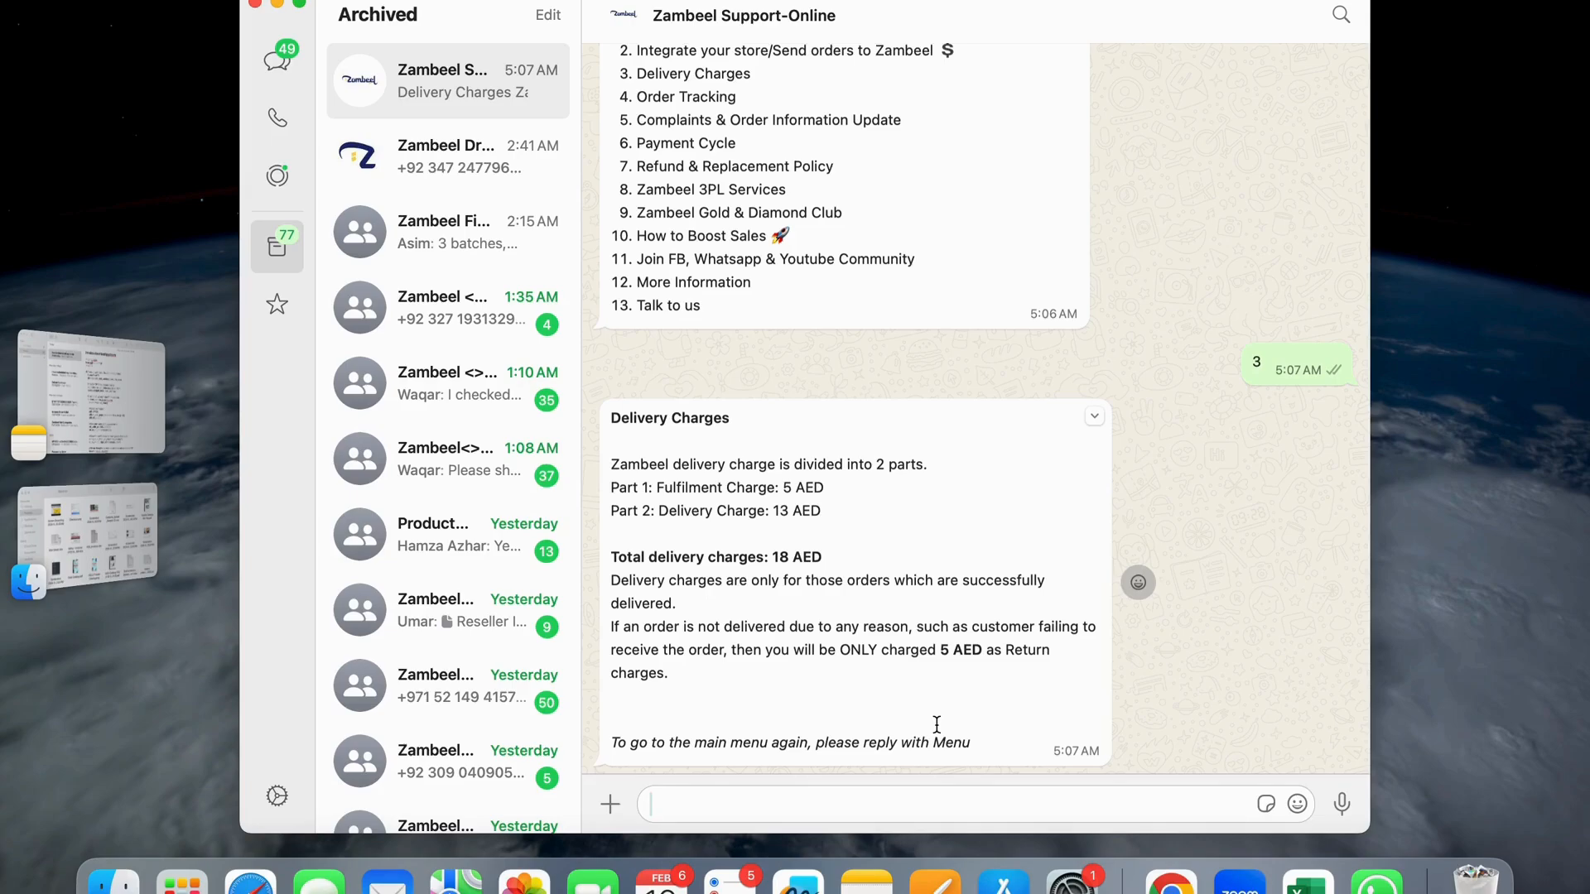
type("menu")
key("Return")
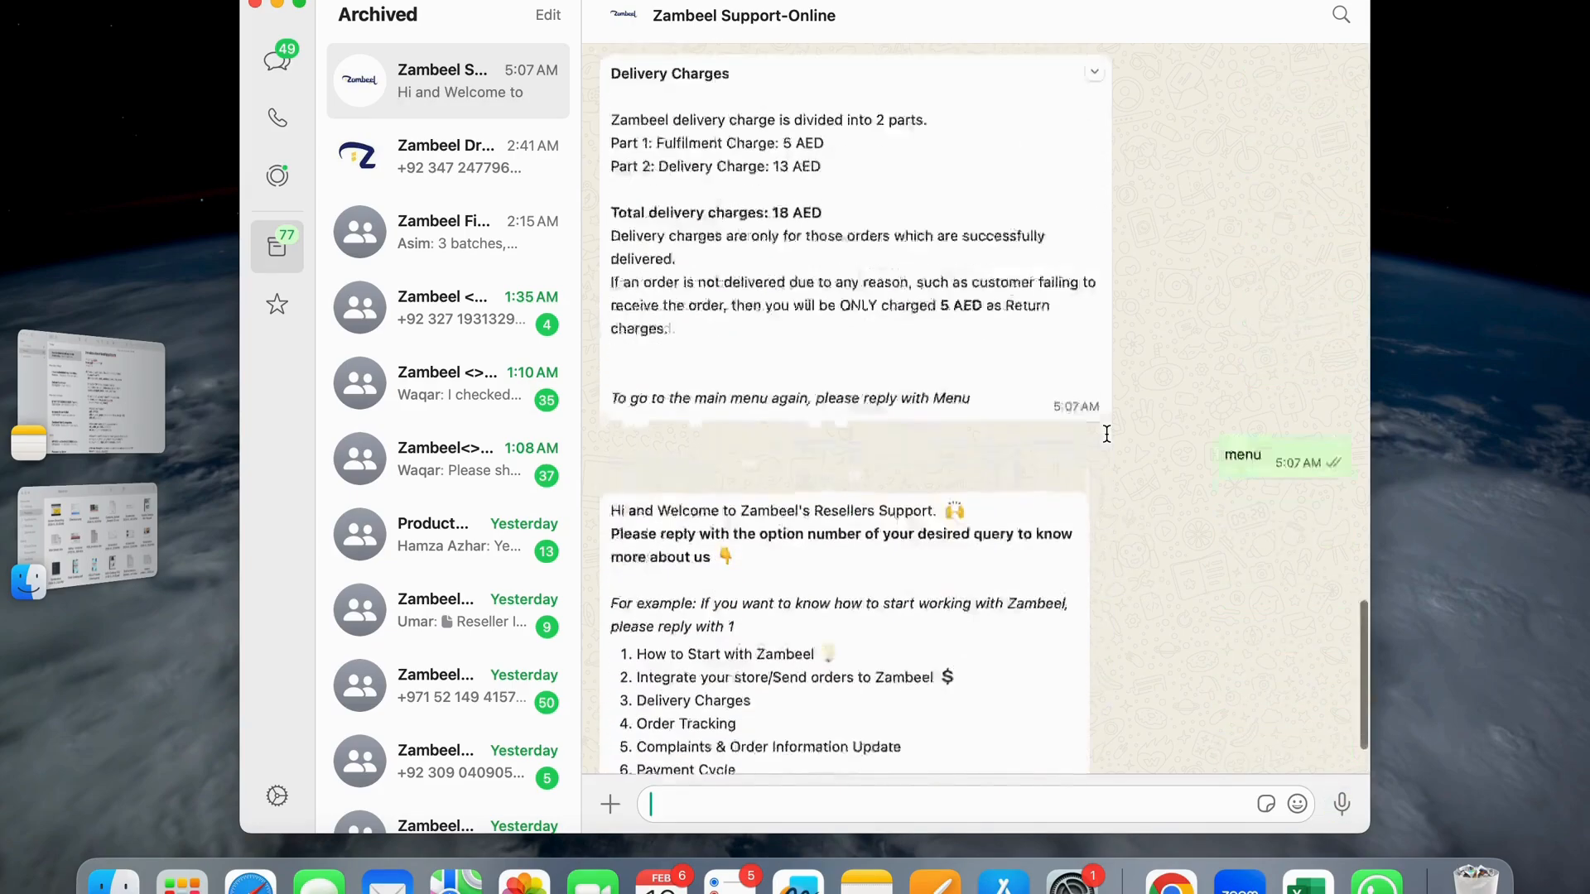
left_click(649, 745)
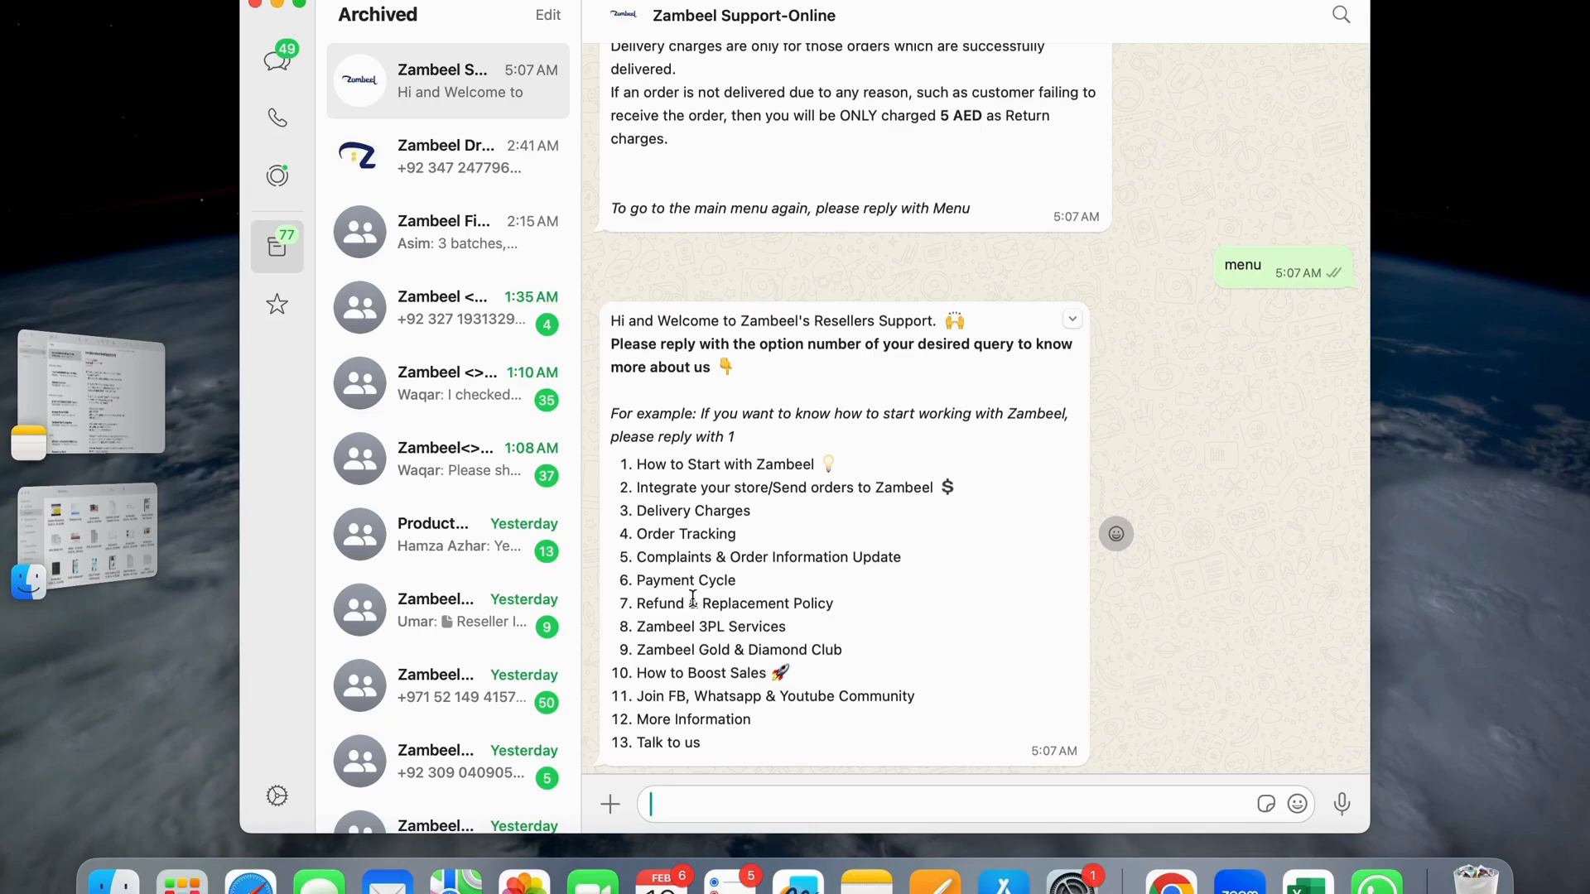
- Choose option 6 Payment Cycle, then option 1 to learn how profit is calculated
type("6")
key("Return")
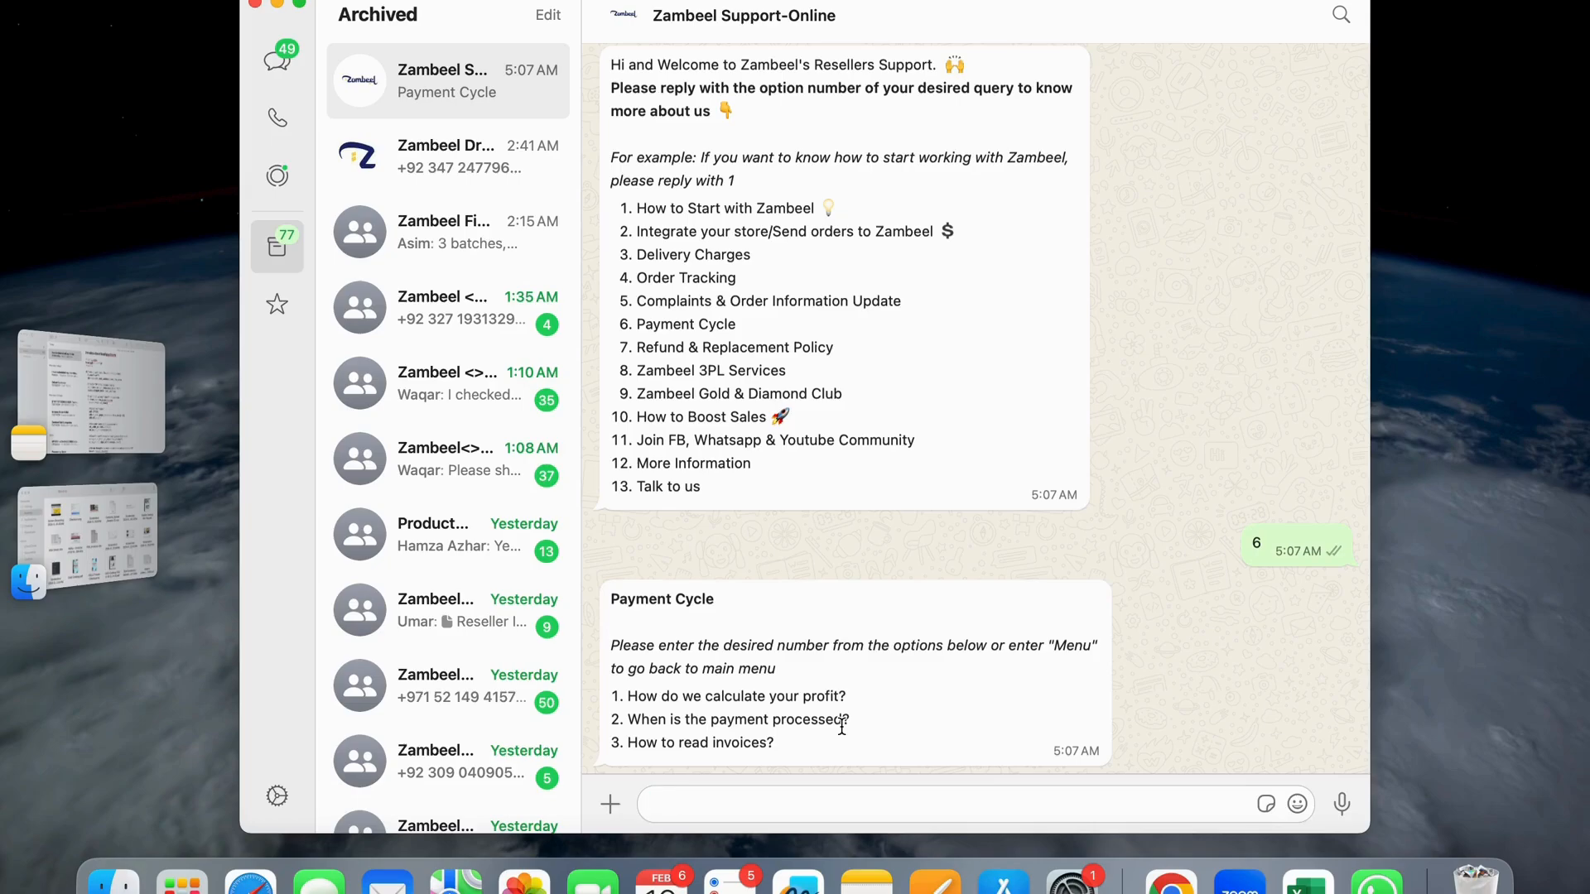
left_click(656, 804)
type("1")
key("Return")
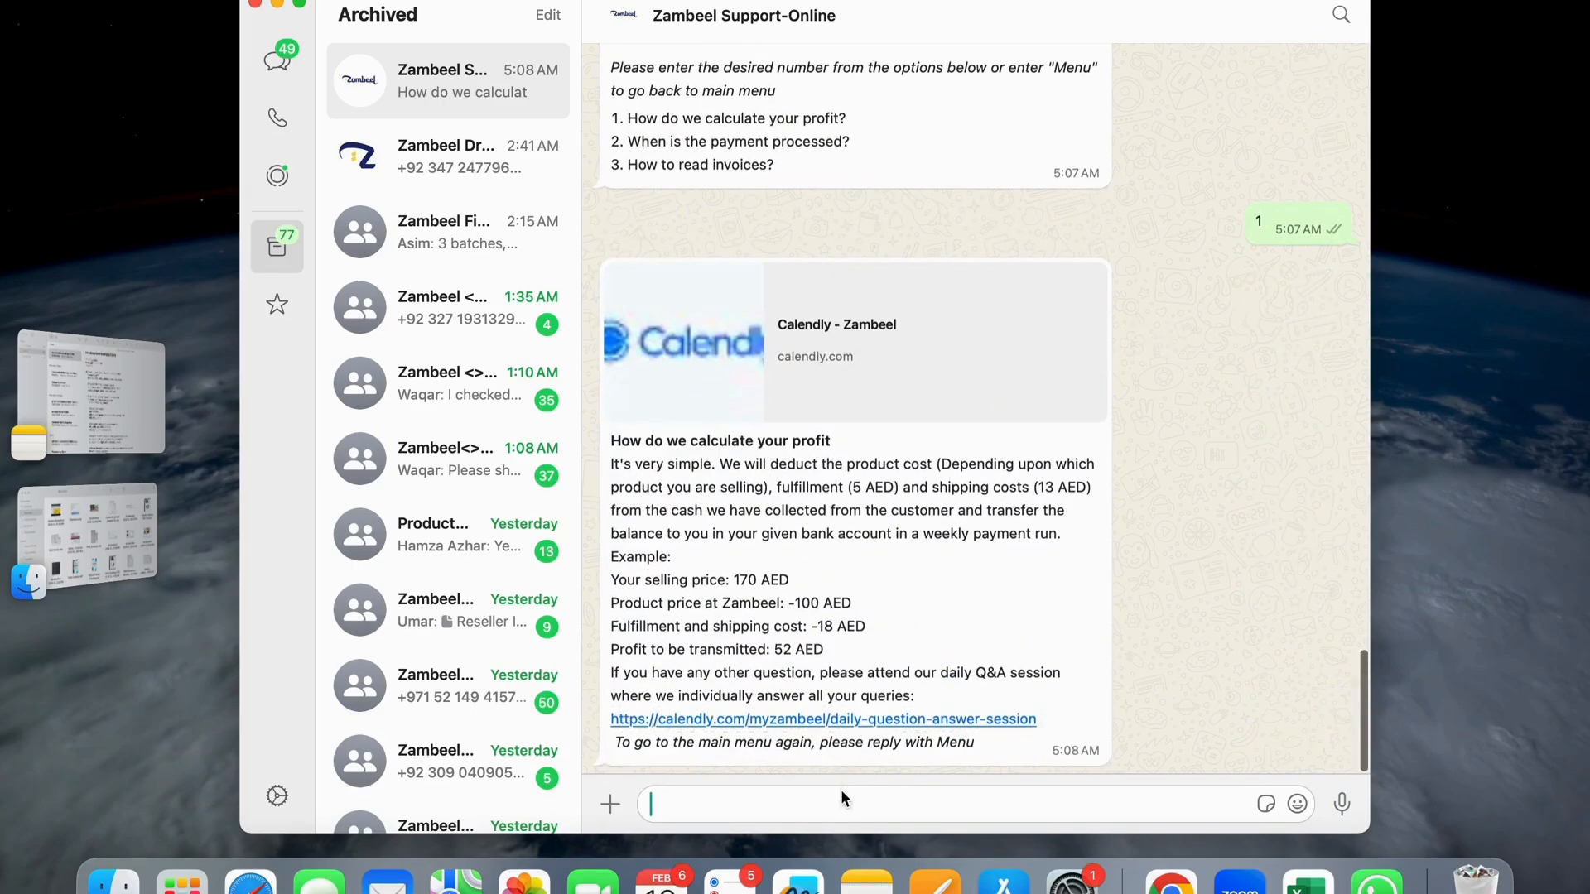
- Send 'menu' and expand the bot's full option list again
type("menu")
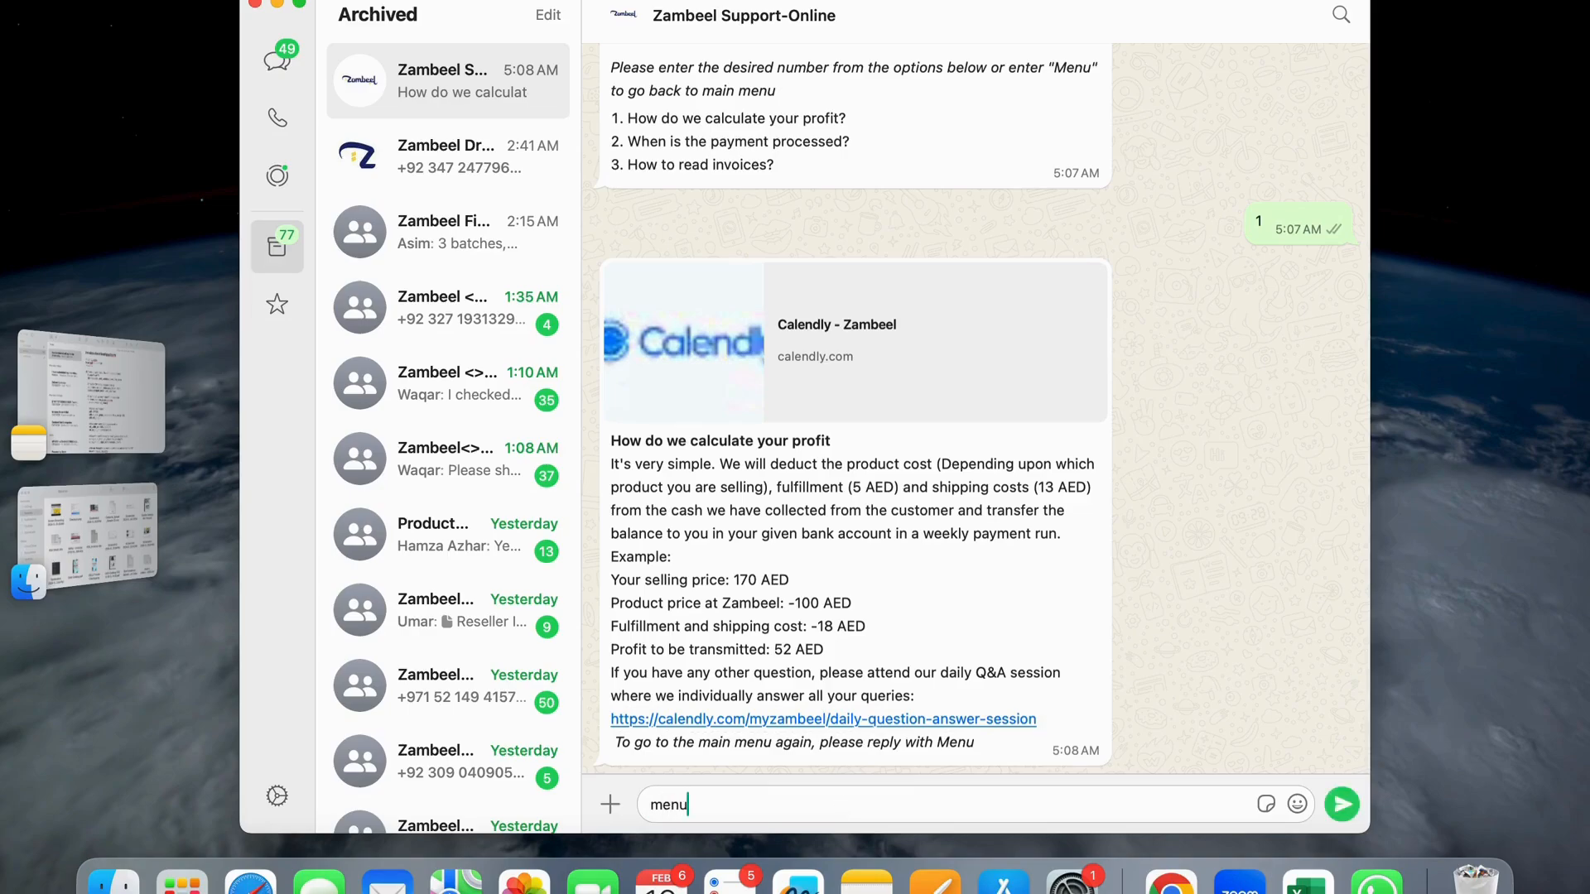
key("Return")
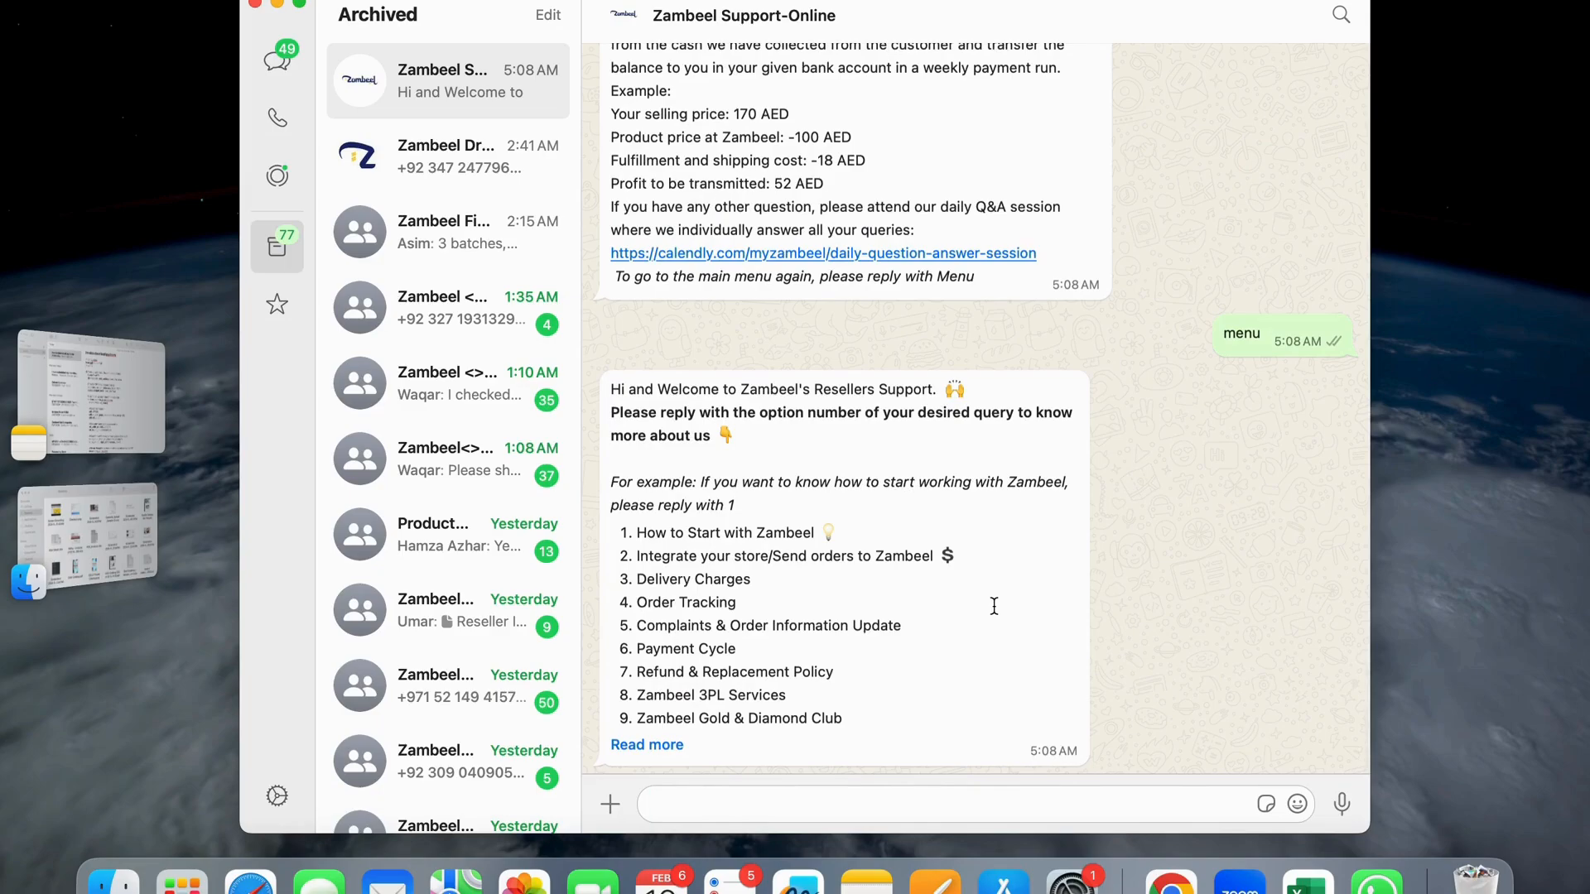
left_click(654, 745)
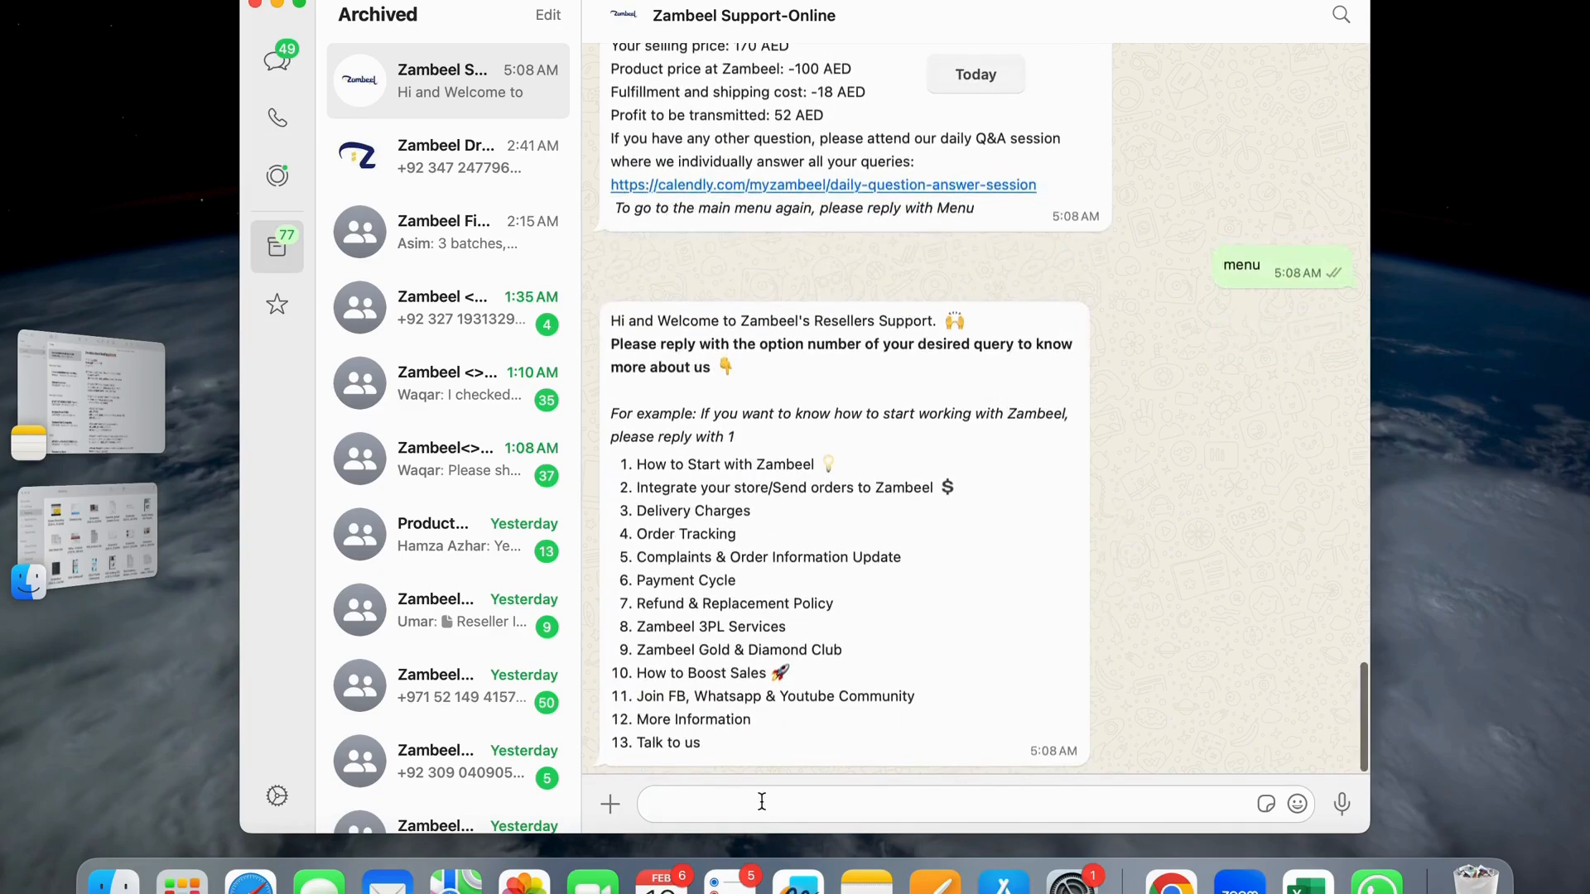
- Send option 2 for store integration and open the apps.shopify.com/zambeel link
type("2")
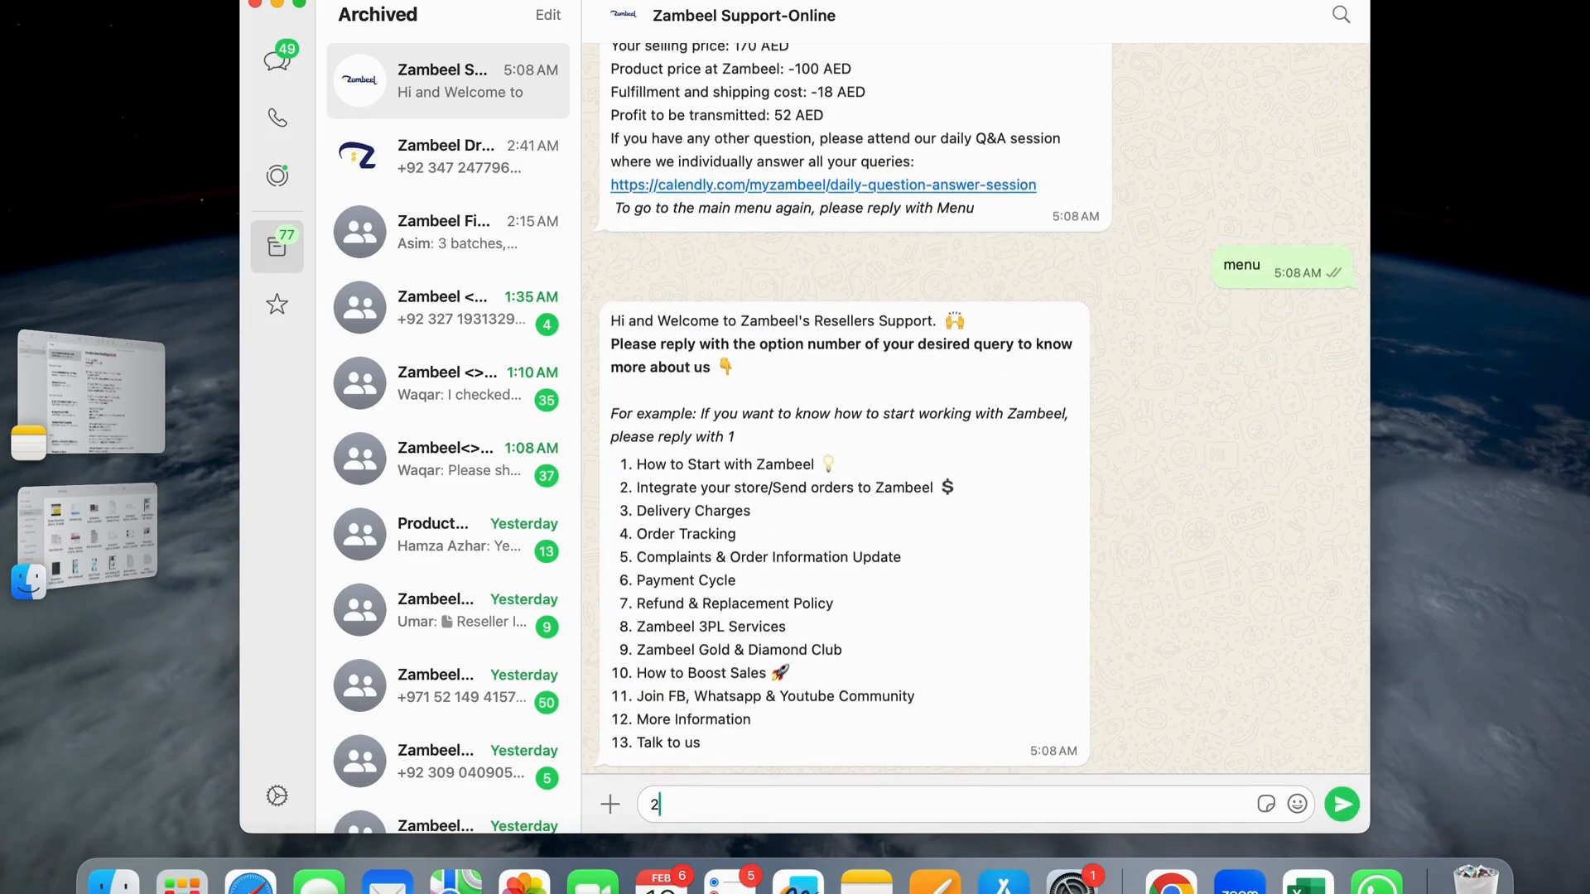
key("Return")
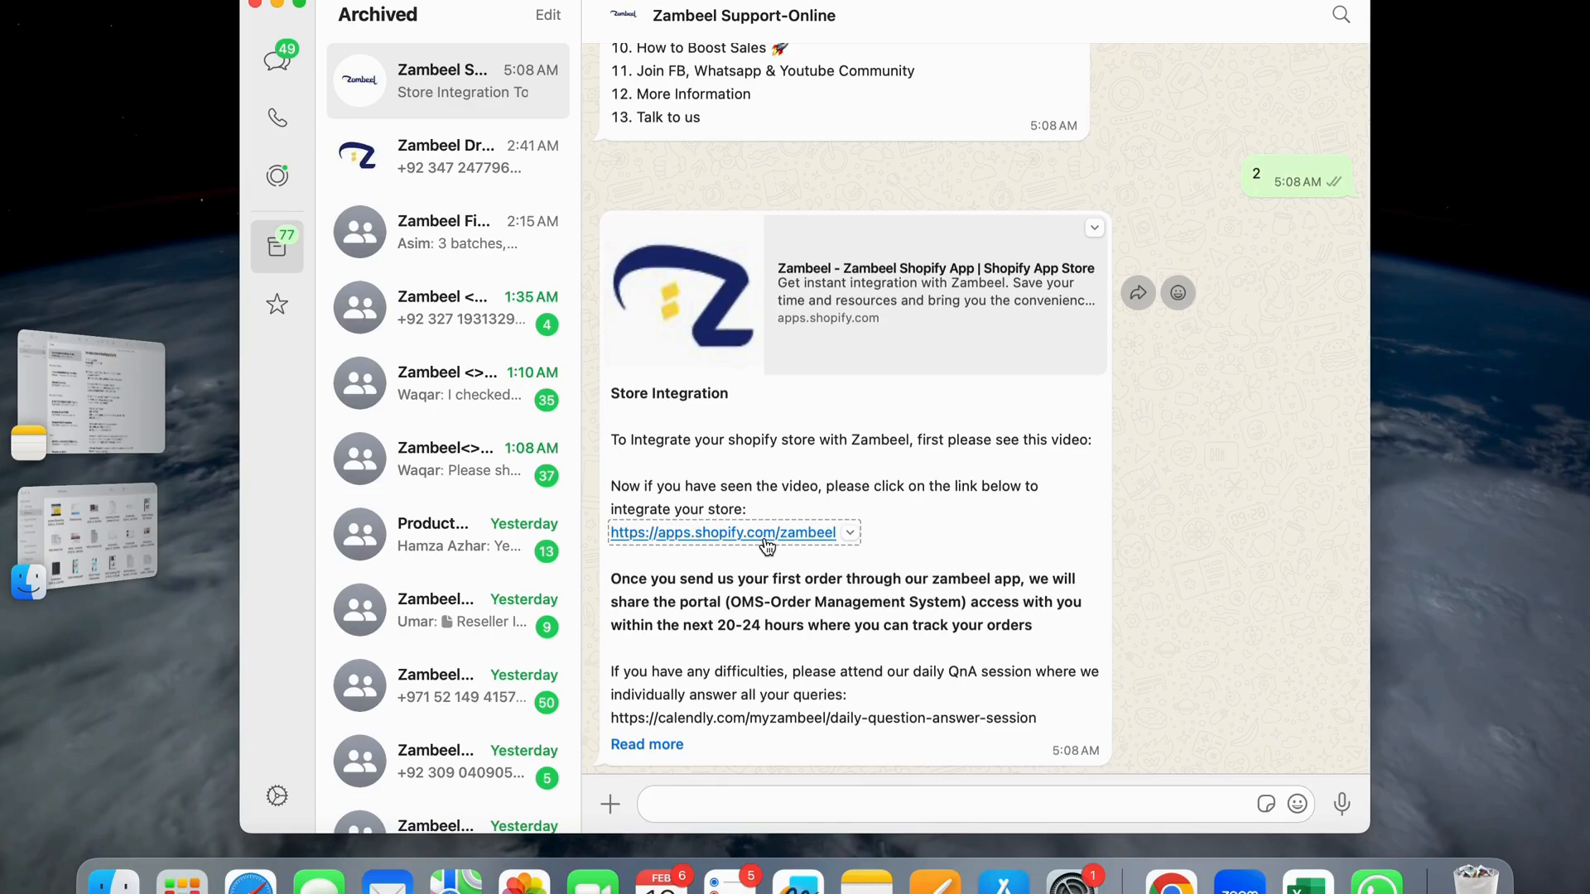
left_click(740, 536)
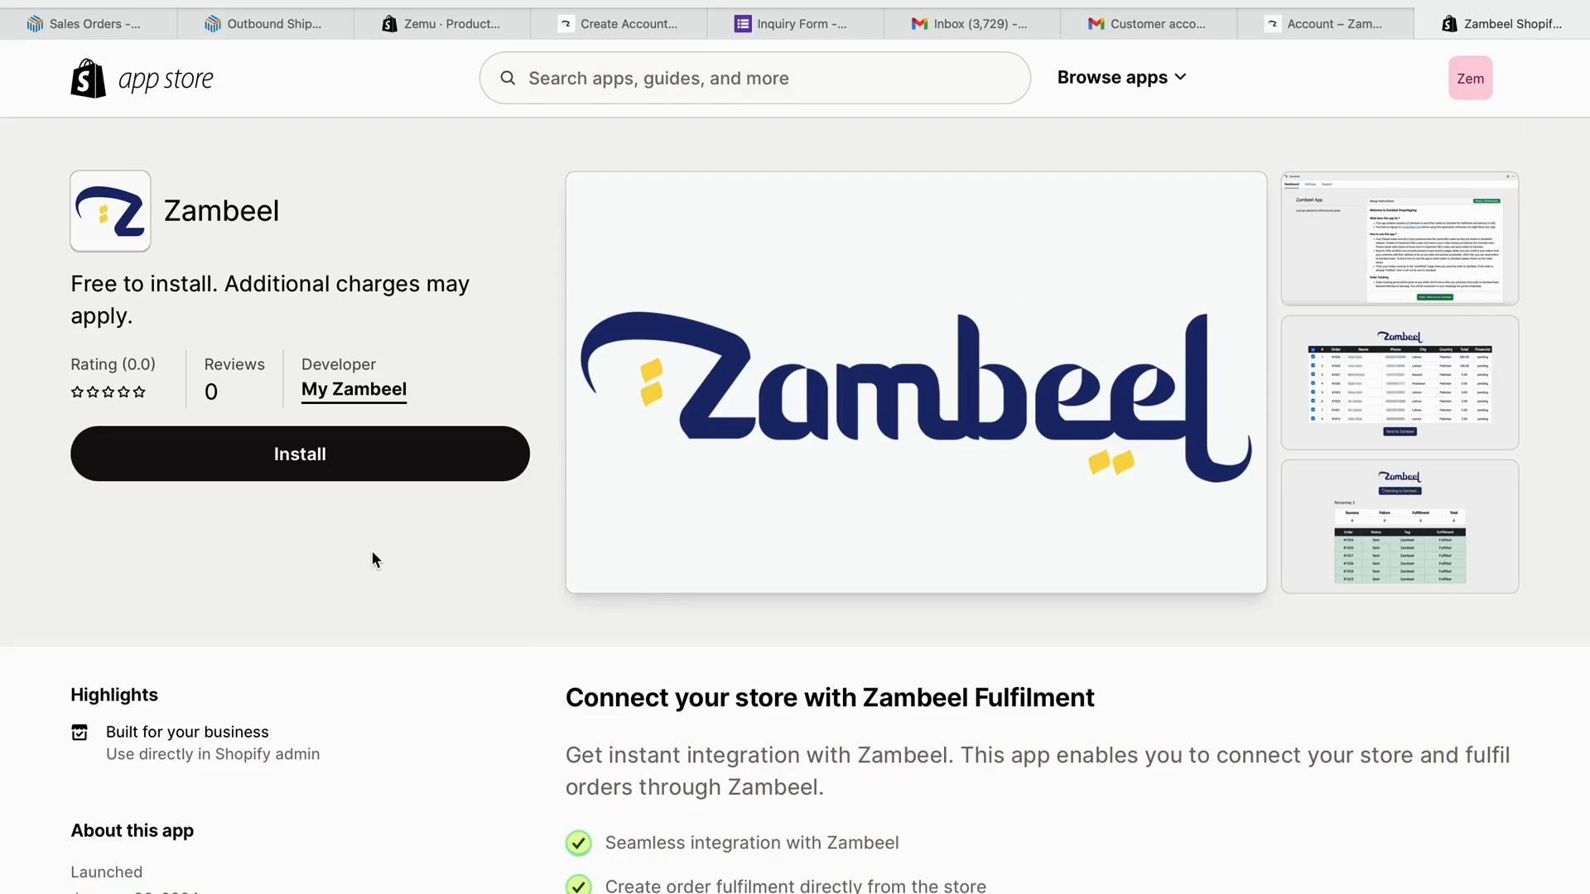
- Install Zambeel from its App Store page and go to the Authorize tab
left_click(282, 467)
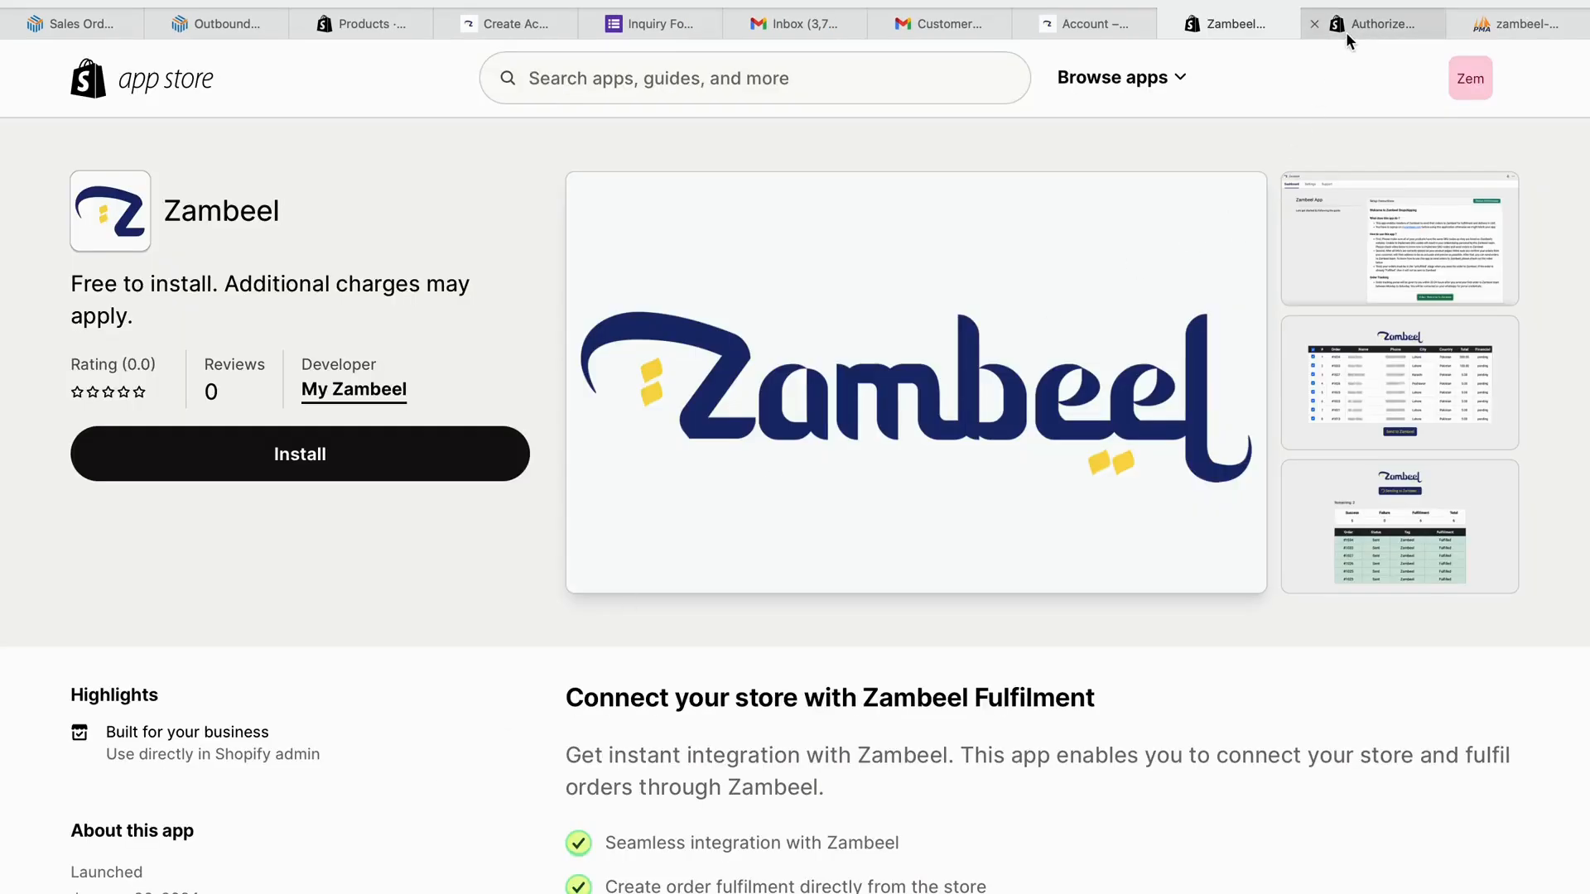
left_click(1345, 31)
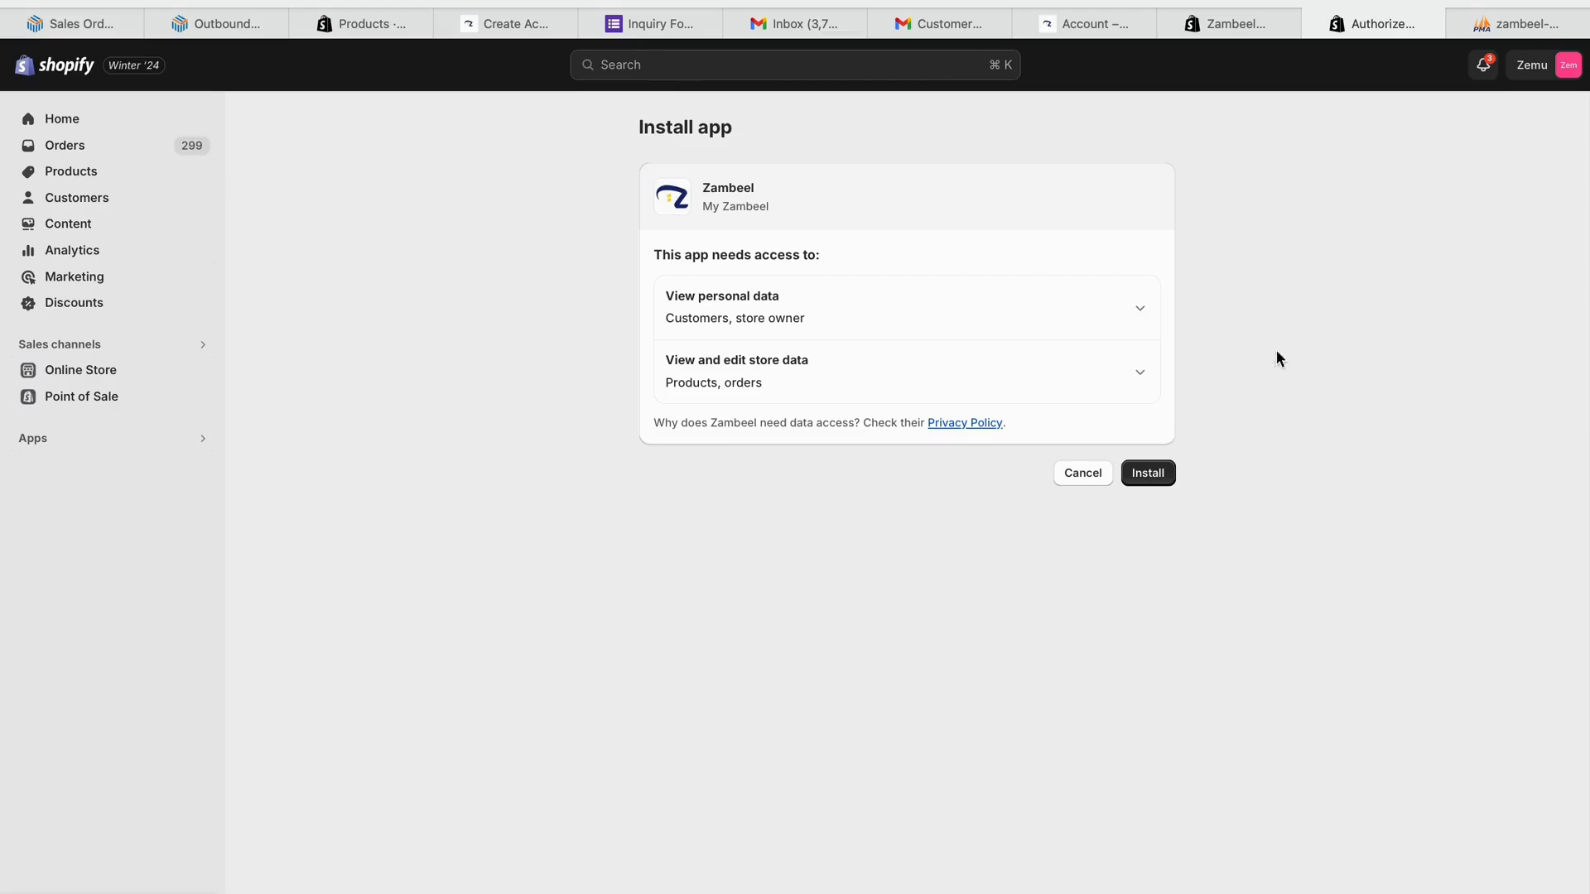
- Approve Zambeel's requested access on the Install app page
left_click(1152, 481)
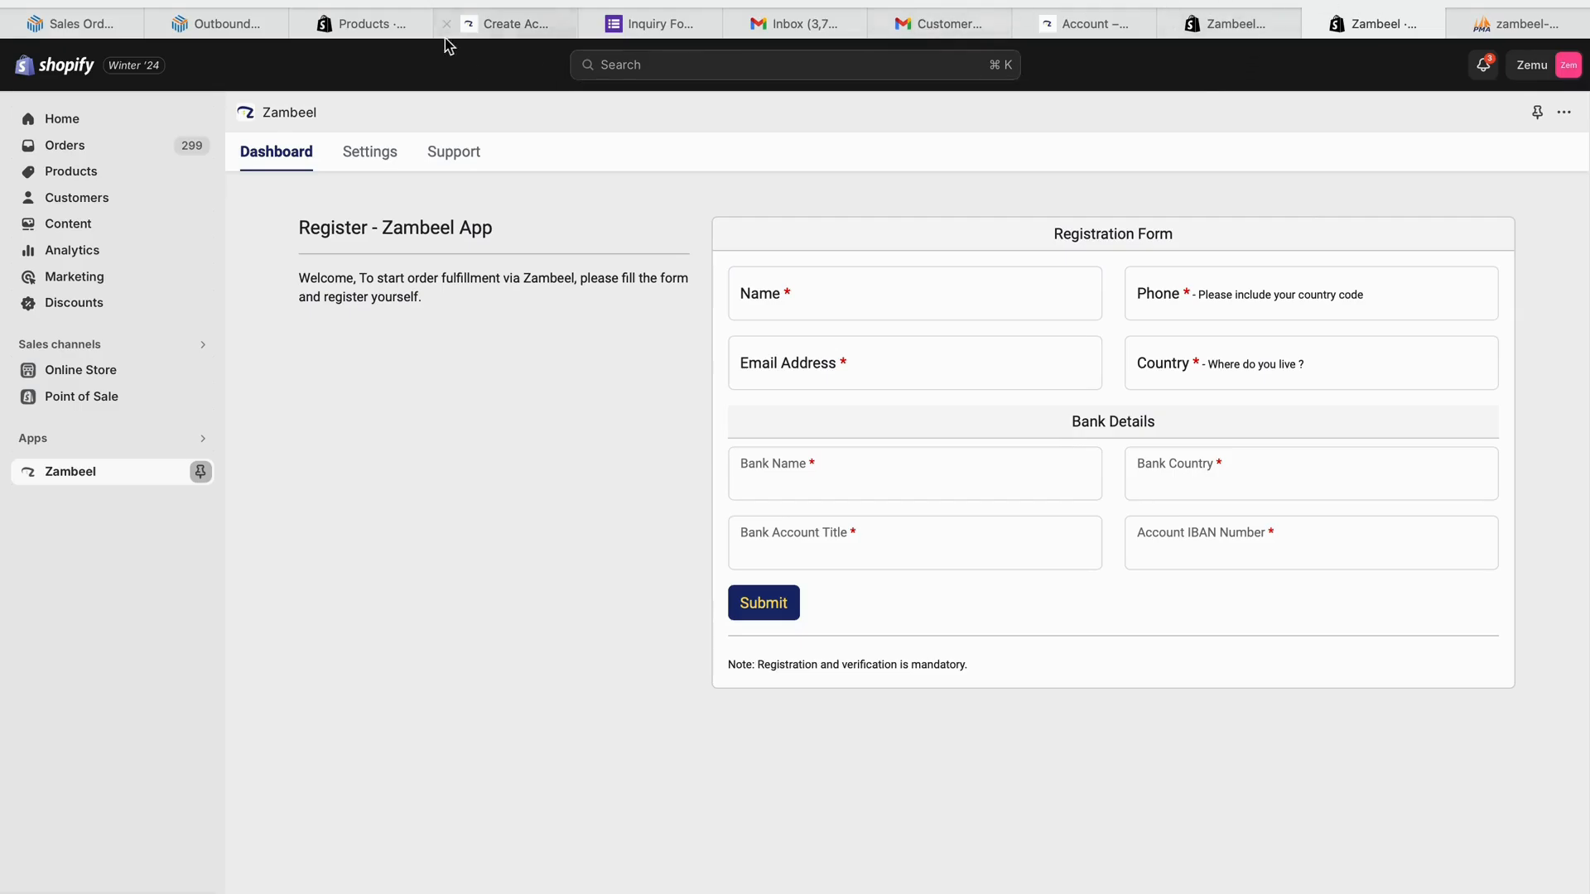
- Open myzambeel.com in a new tab and view the Mini Duster Vacuum Cleaner product
key("super+t")
type("my")
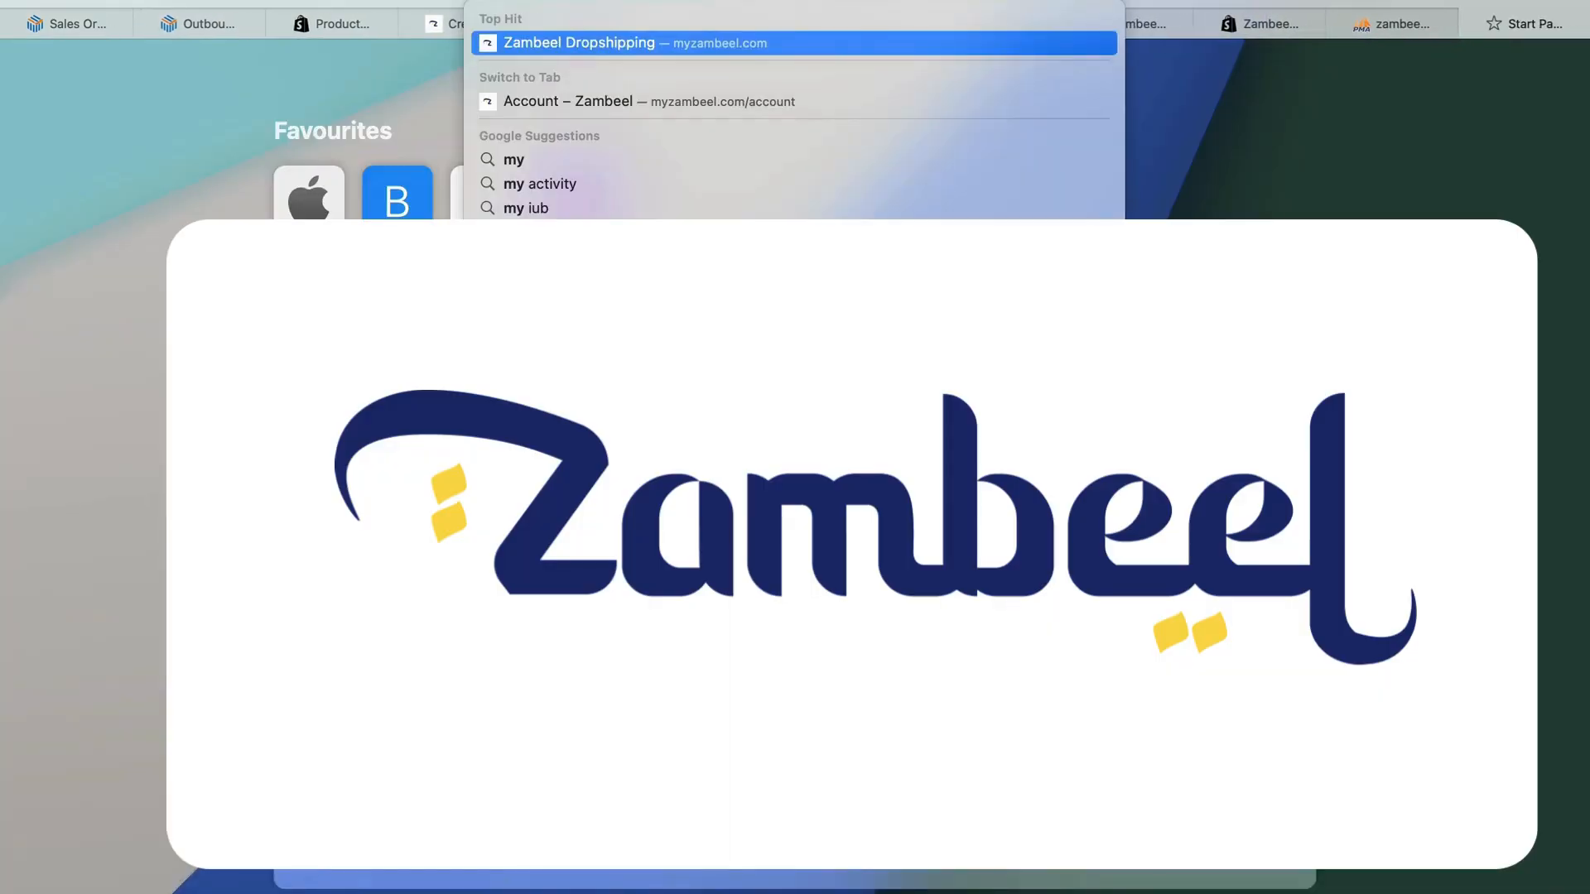
key("Return")
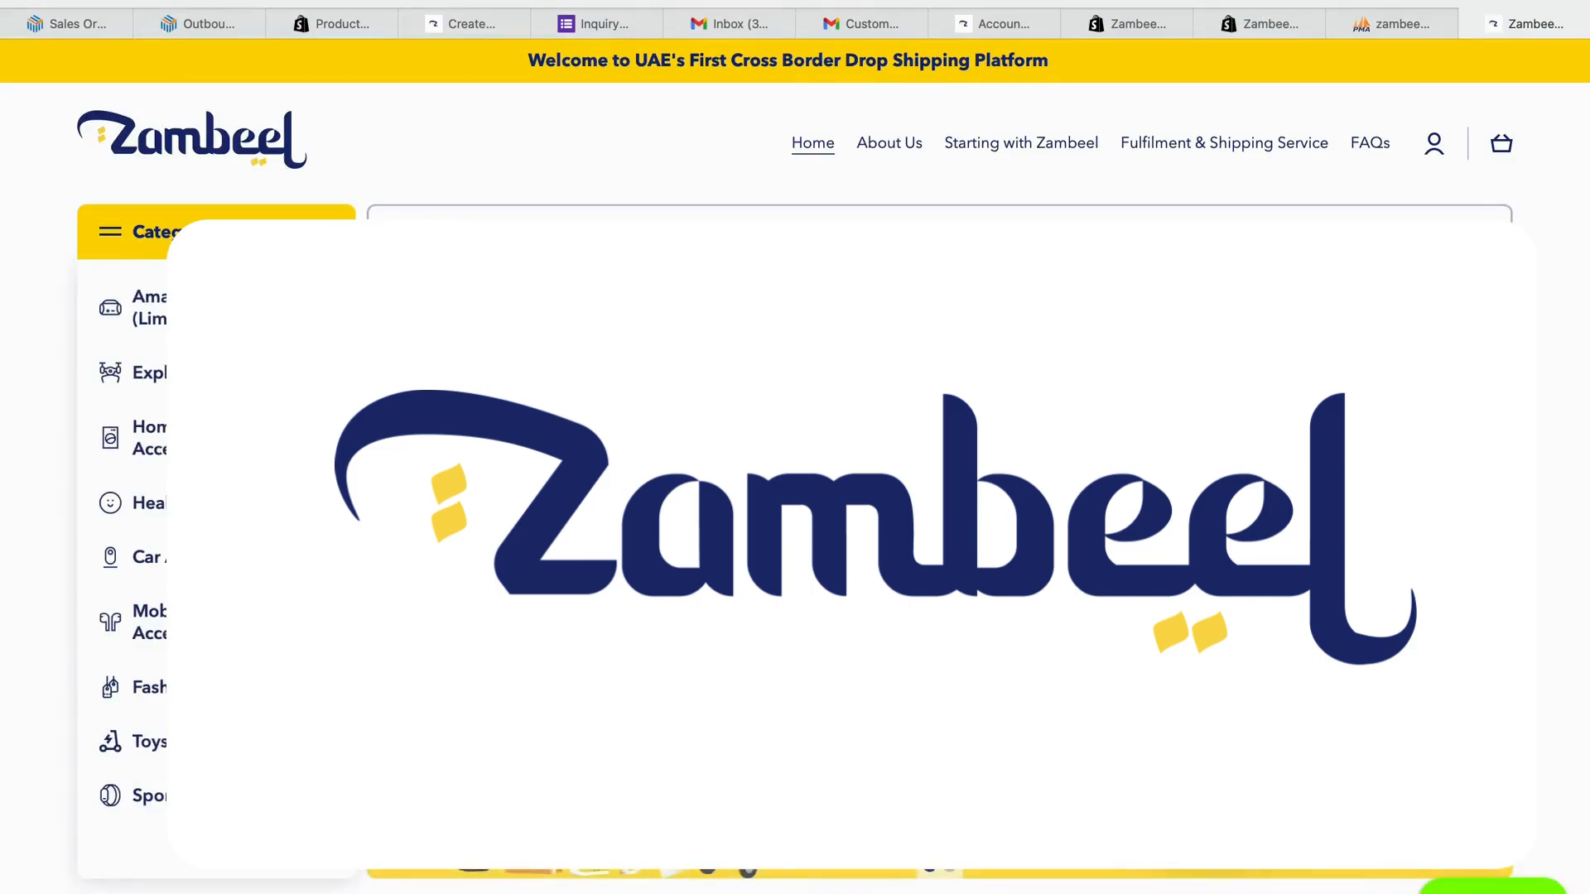
scroll(629, 590, "down", 7)
scroll(631, 594, "down", 2)
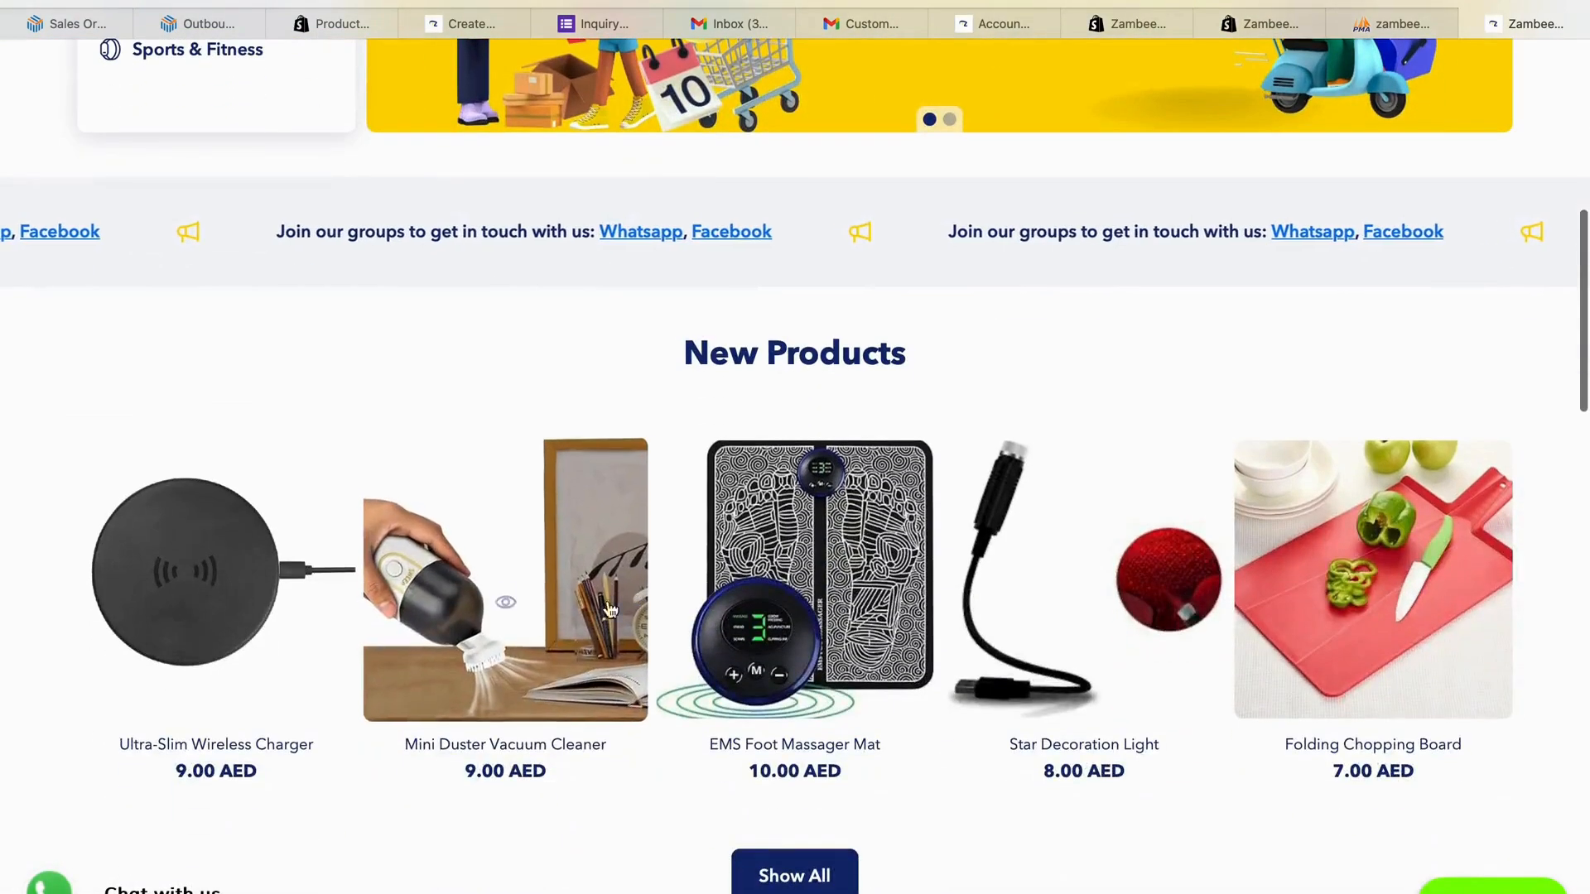
left_click(553, 648)
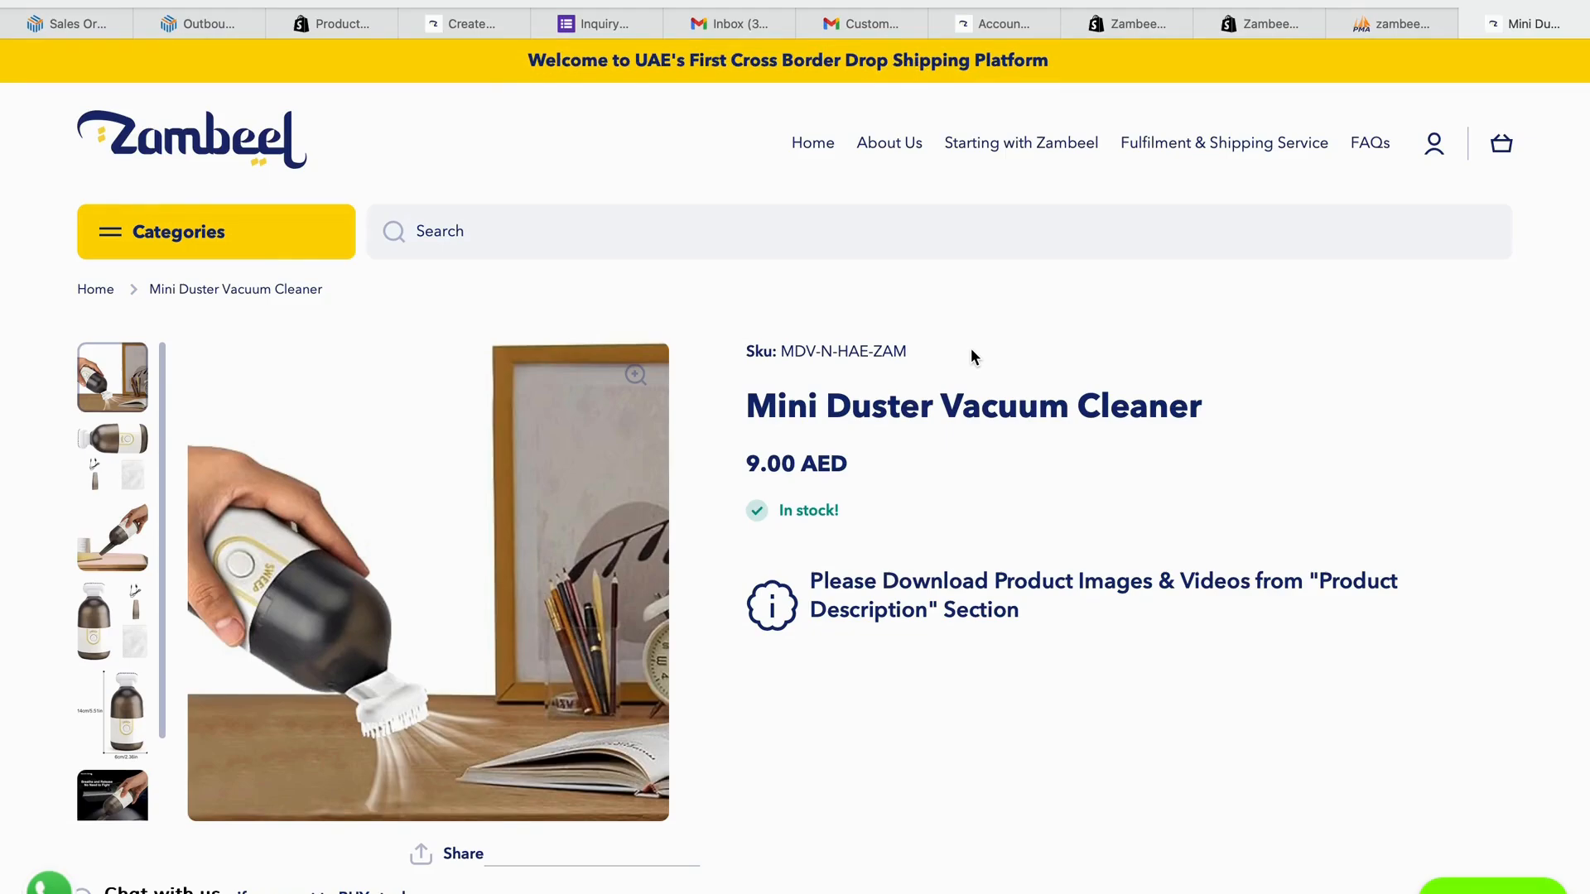
- Search 'magic', open Magic Book and copy its SKU MBK-M-TY-ZAM
left_click(767, 231)
type("magic")
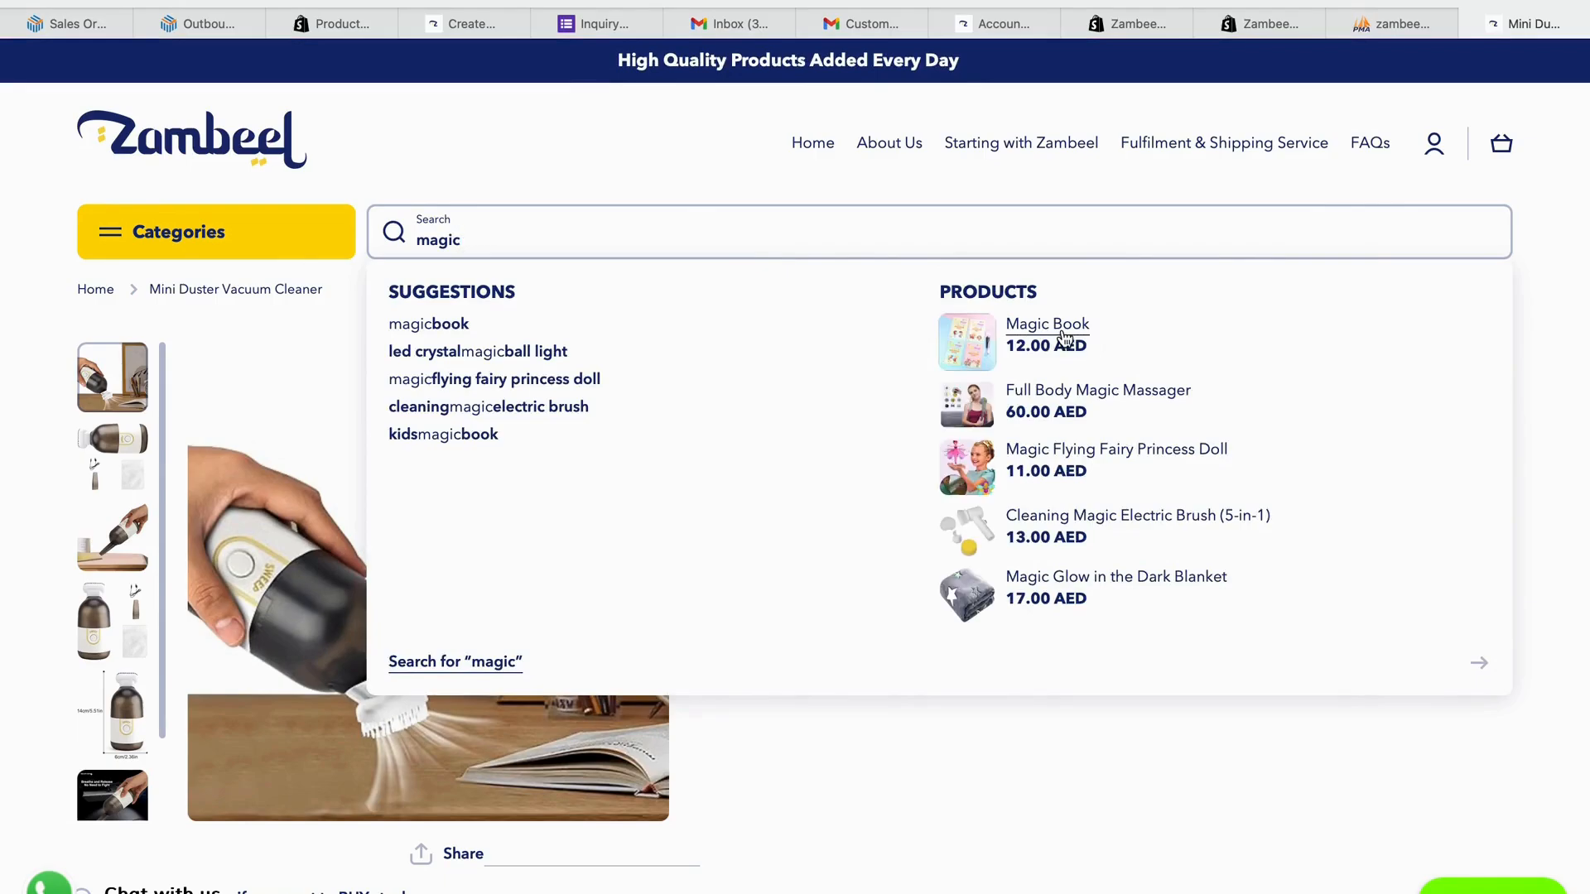
left_click(1065, 340)
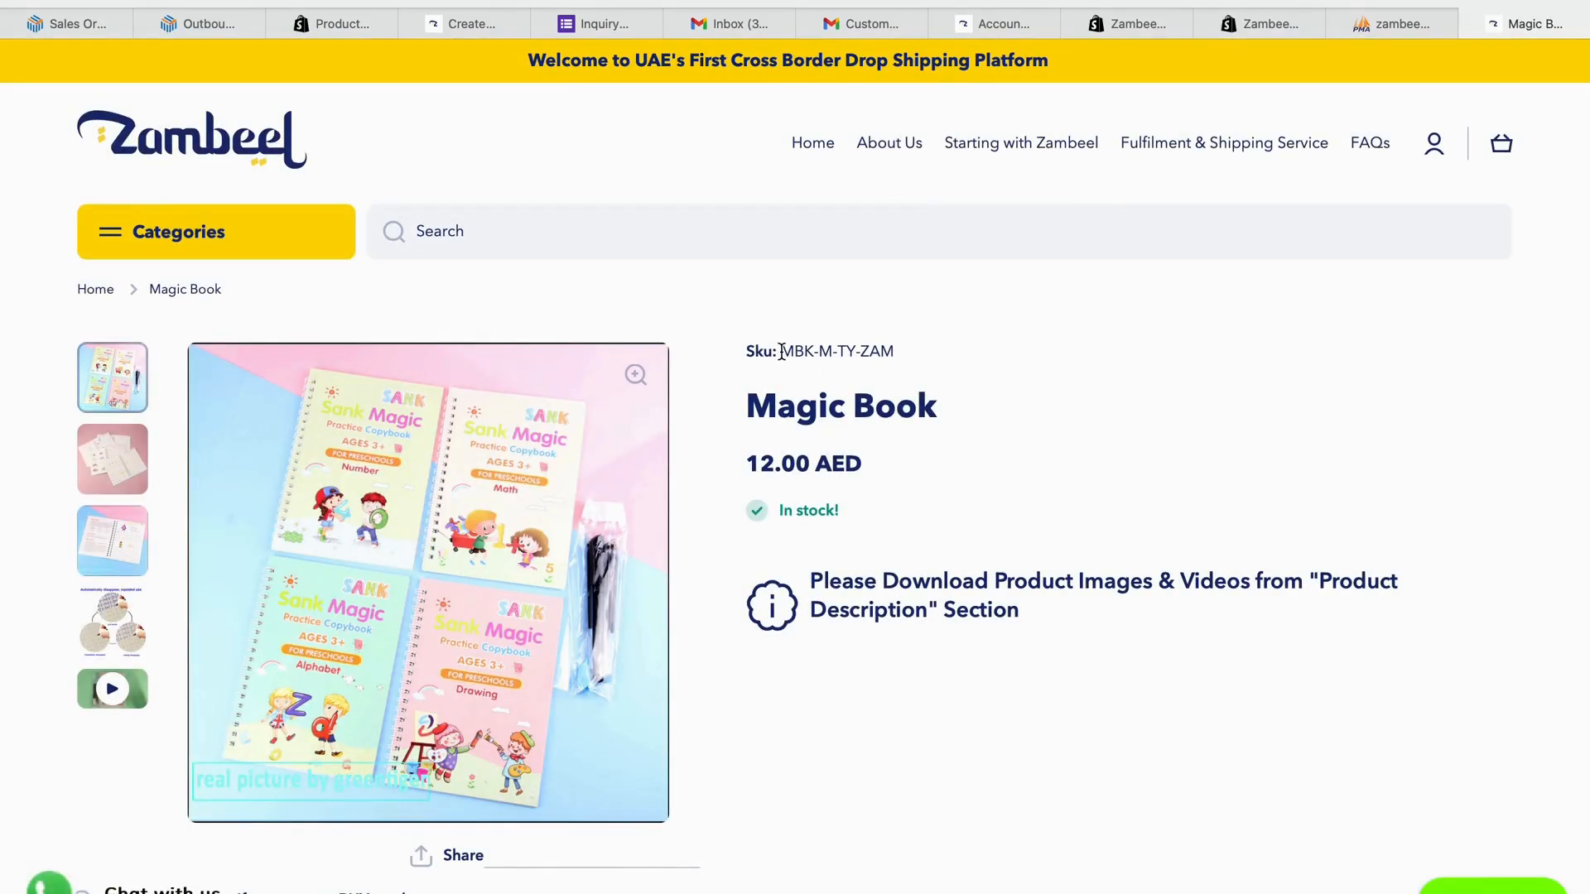
left_click_drag(782, 352, 896, 352)
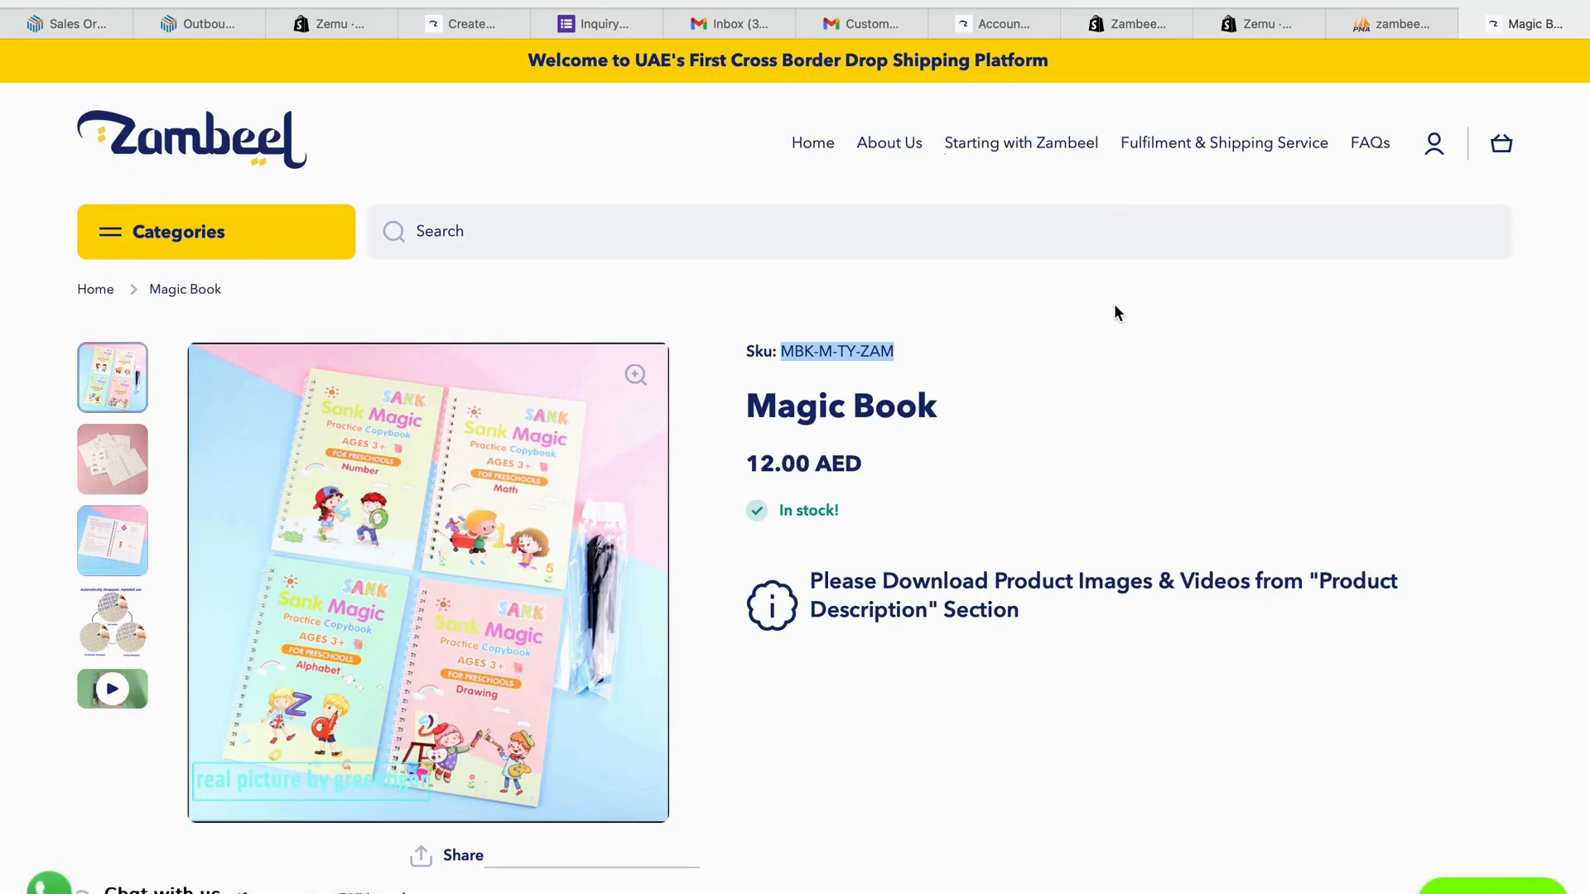
left_click(831, 360)
left_click_drag(783, 352, 915, 360)
key("super+c")
left_click(1264, 25)
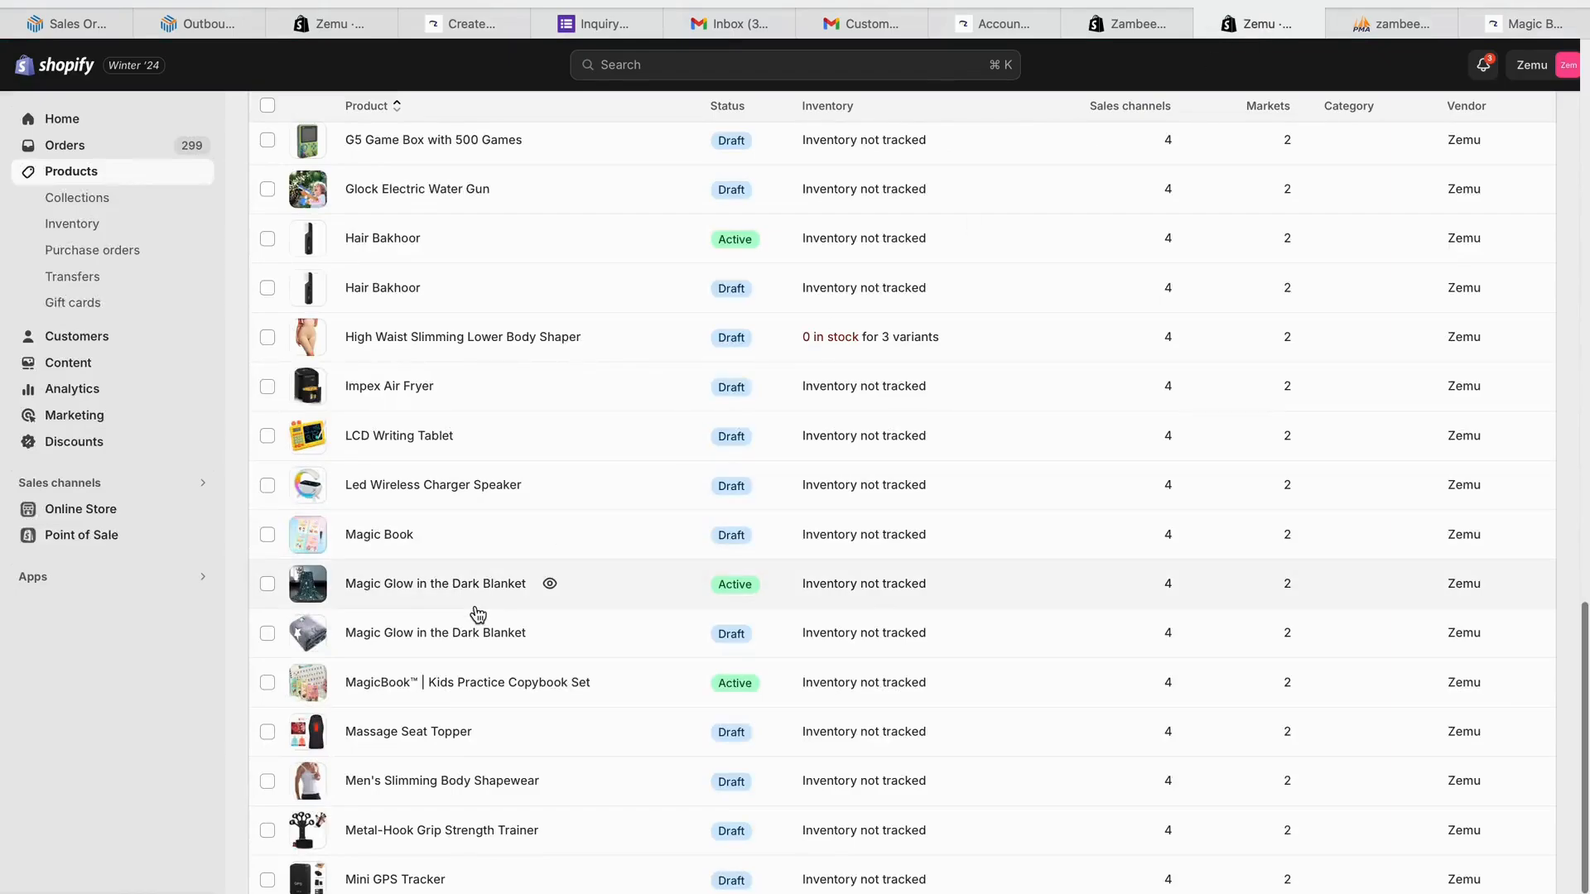
- Give the MagicBook™ Kids Practice Copybook Set product SKU MBK-M-TY-ZAM and save it
scroll(478, 614, "up", 20)
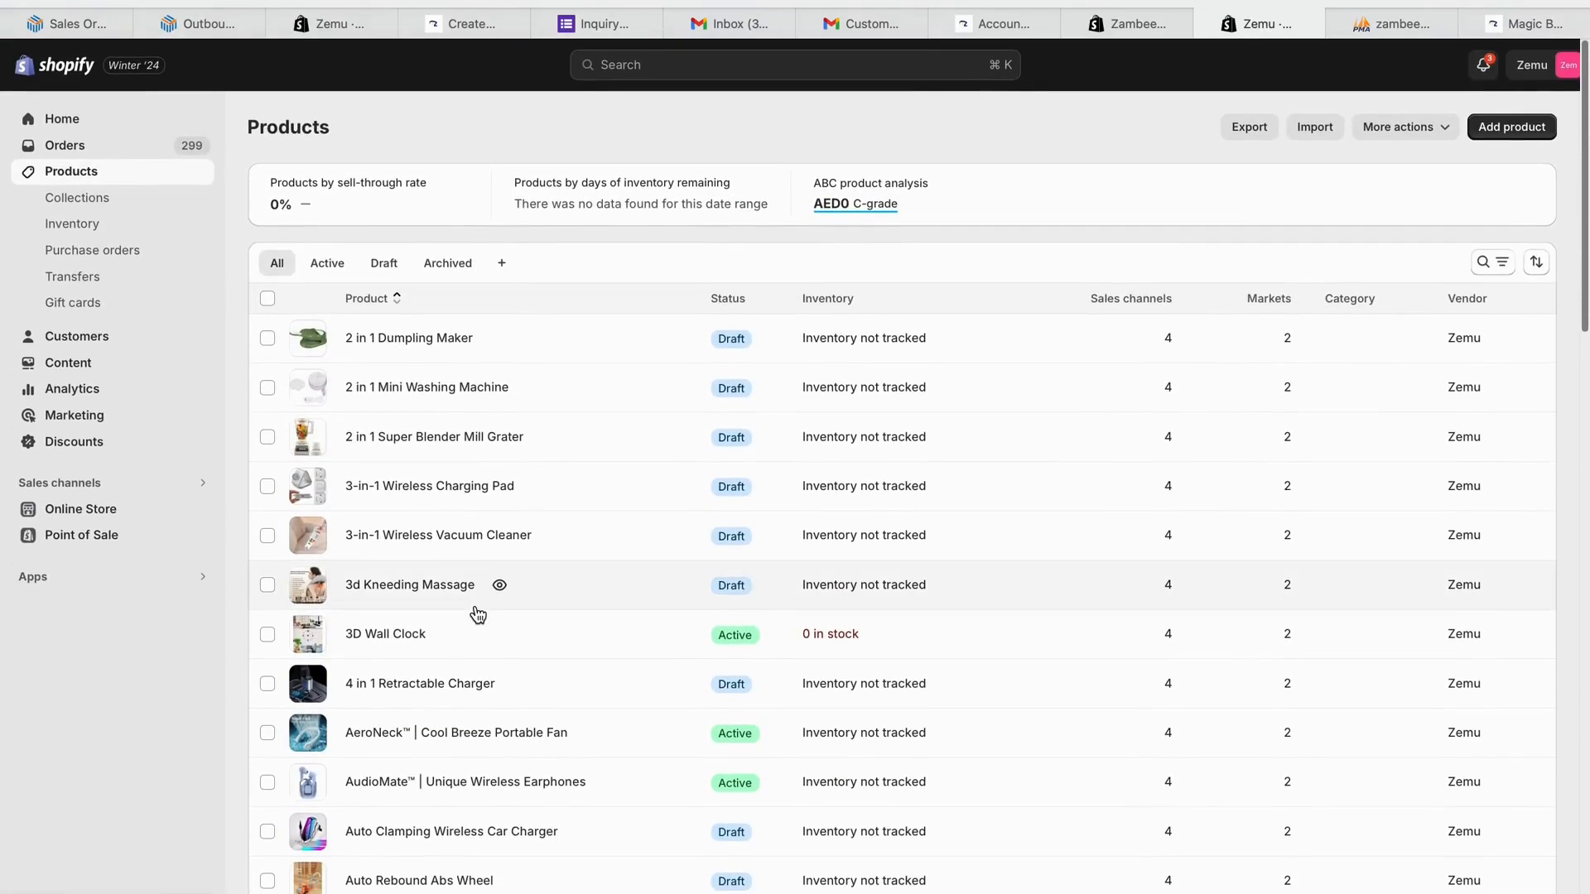
scroll(508, 369, "down", 20)
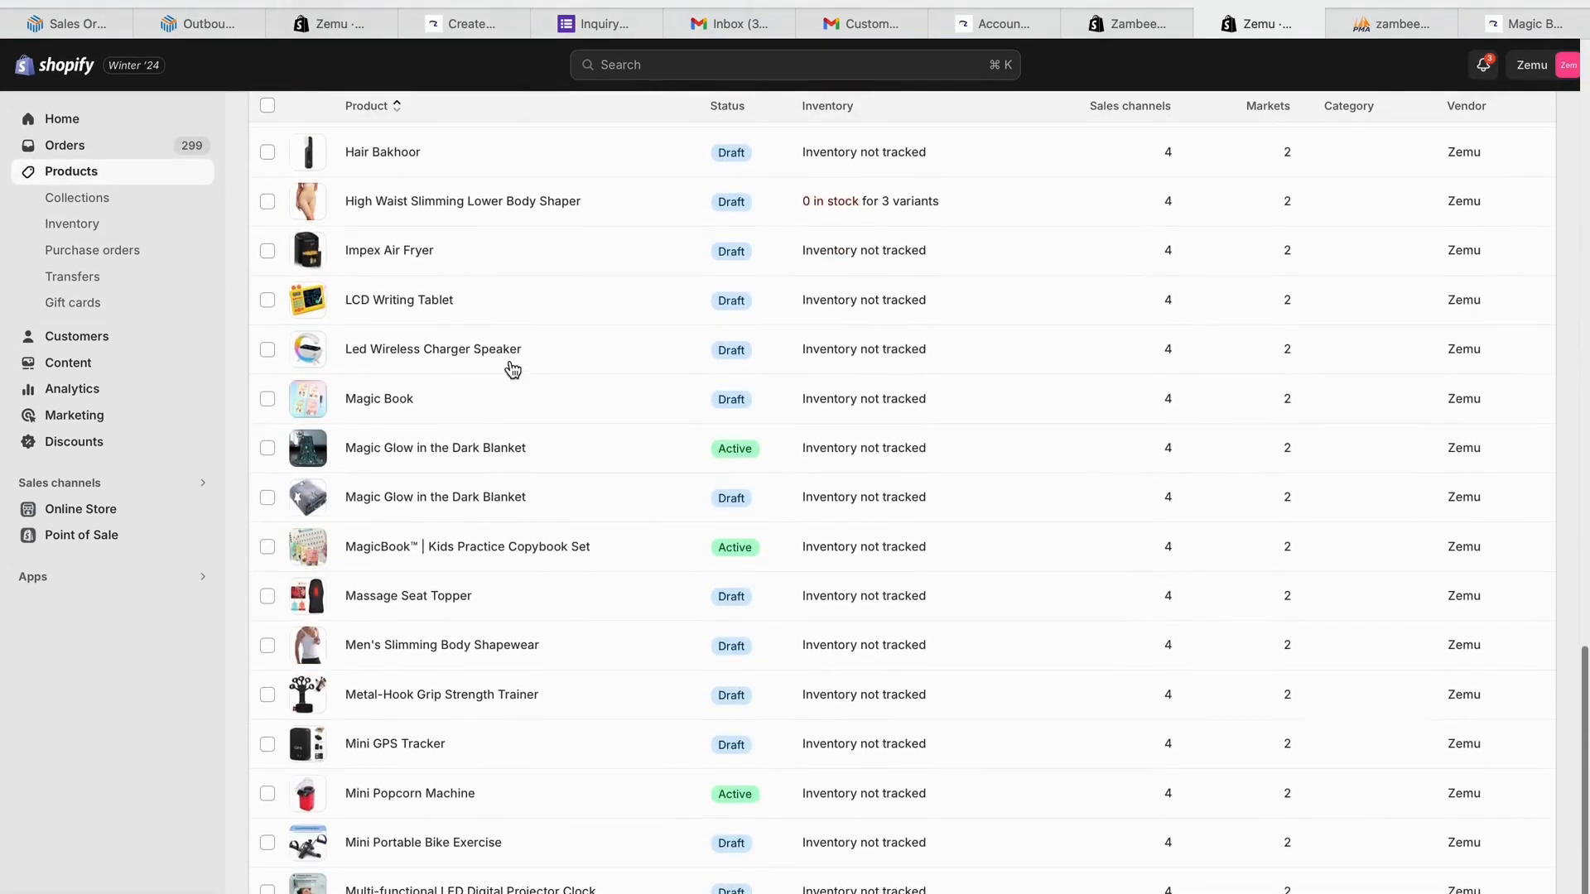
left_click(510, 549)
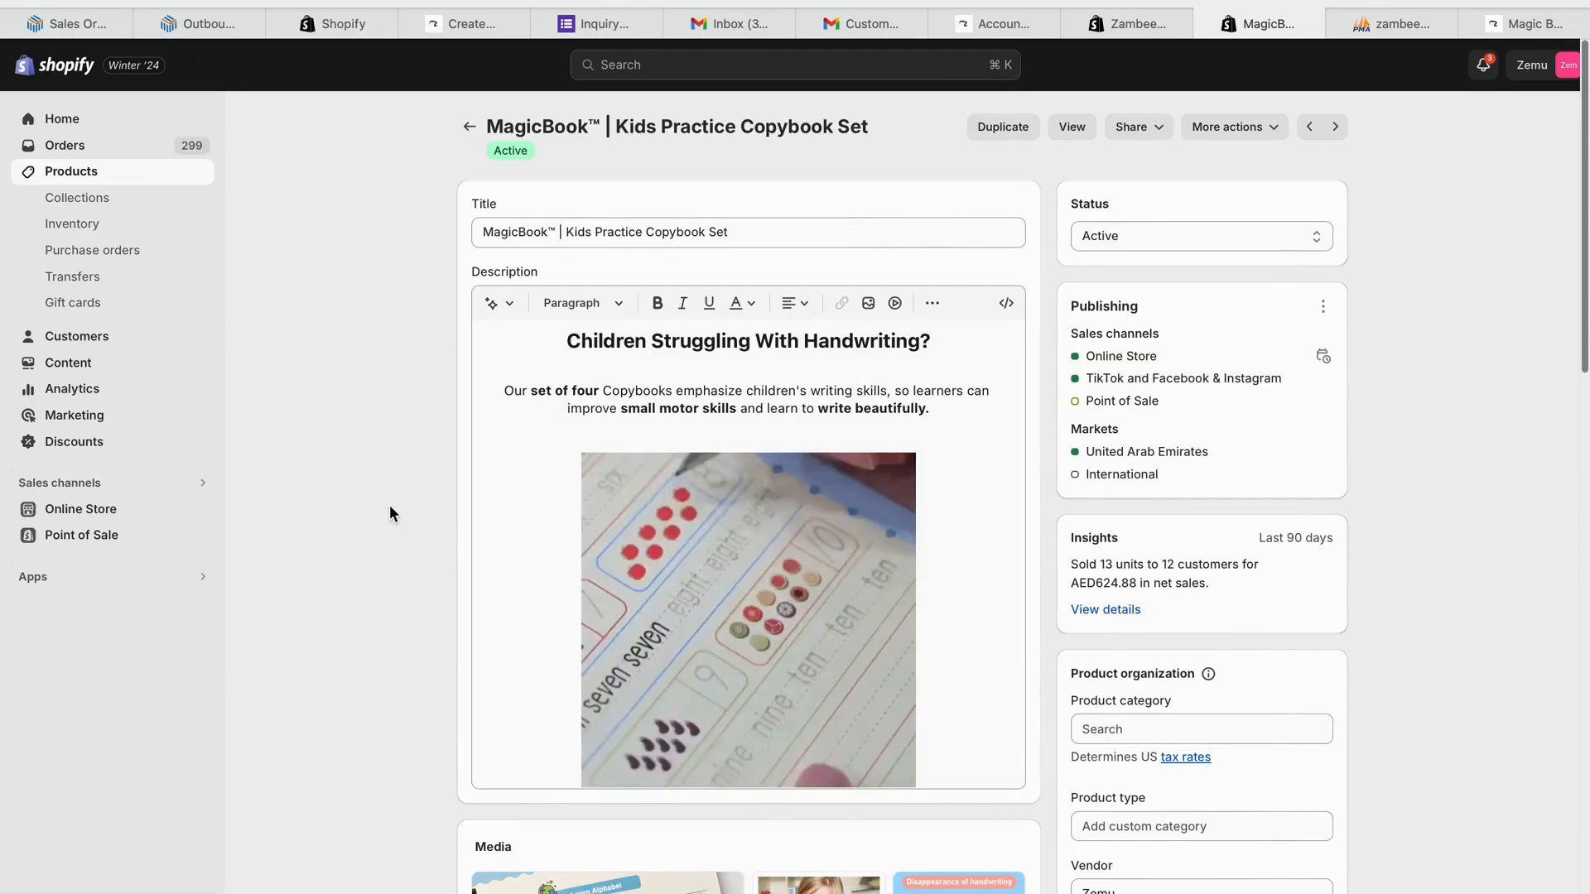
scroll(389, 506, "down", 10)
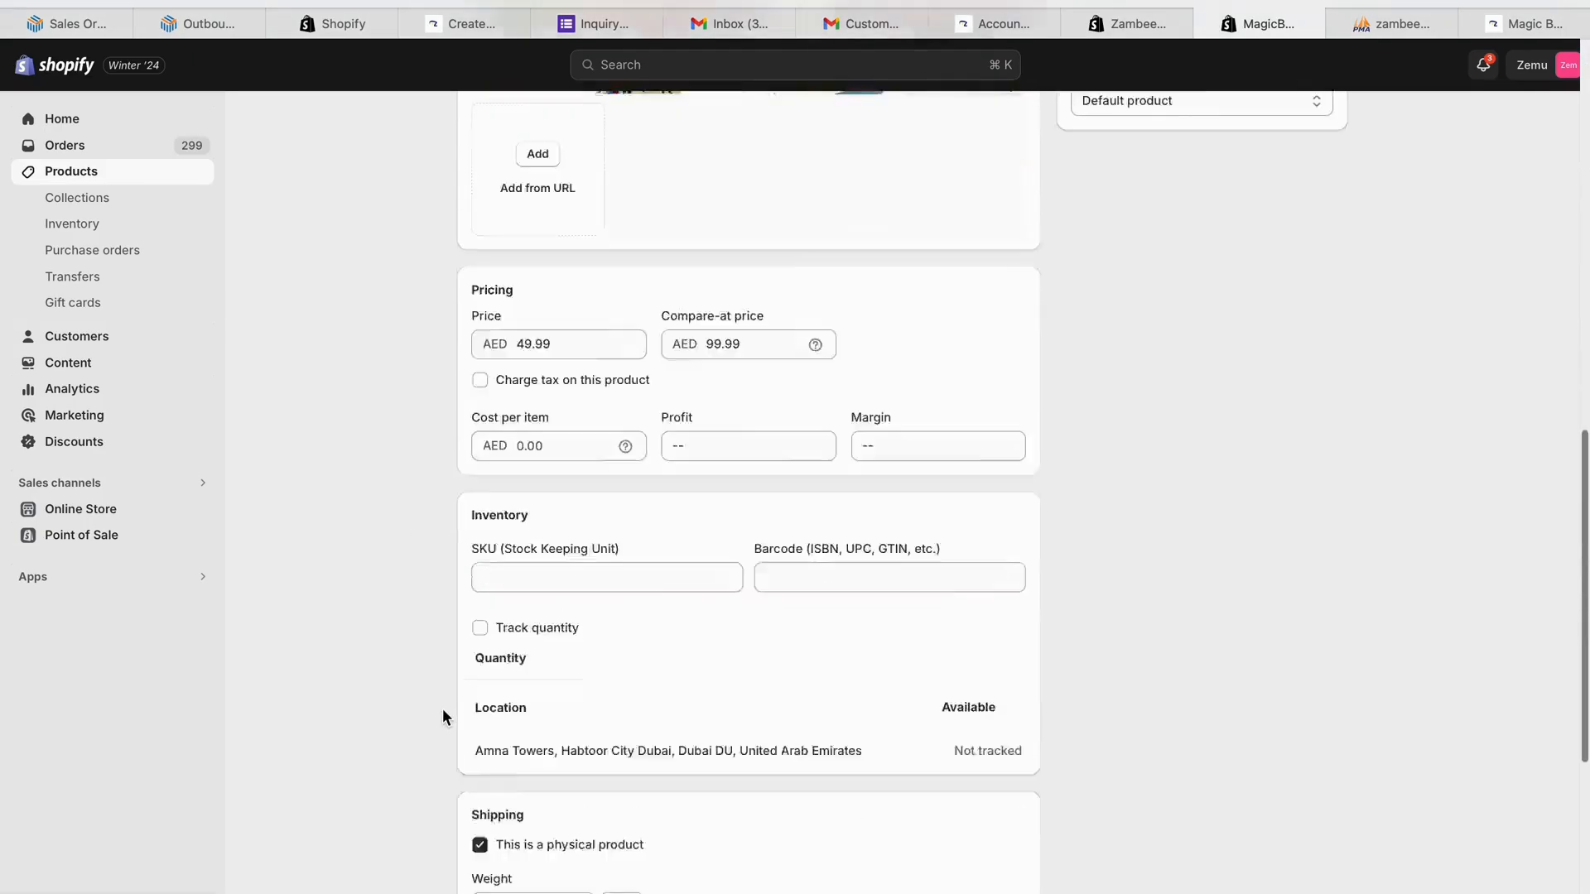
scroll(442, 716, "down", 2)
left_click(578, 445)
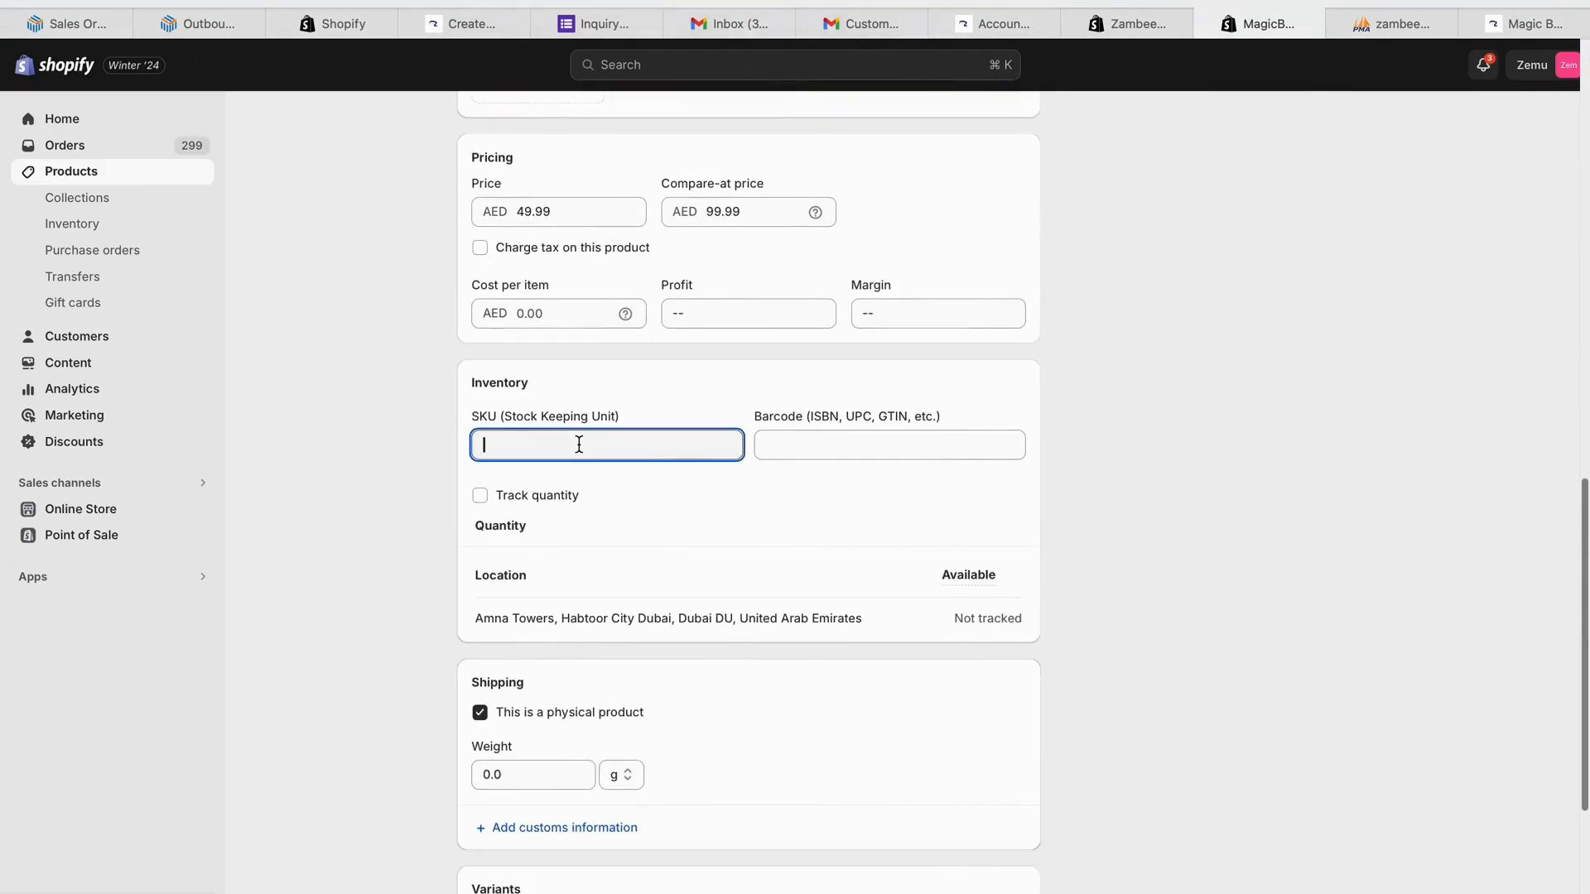
key("super+v")
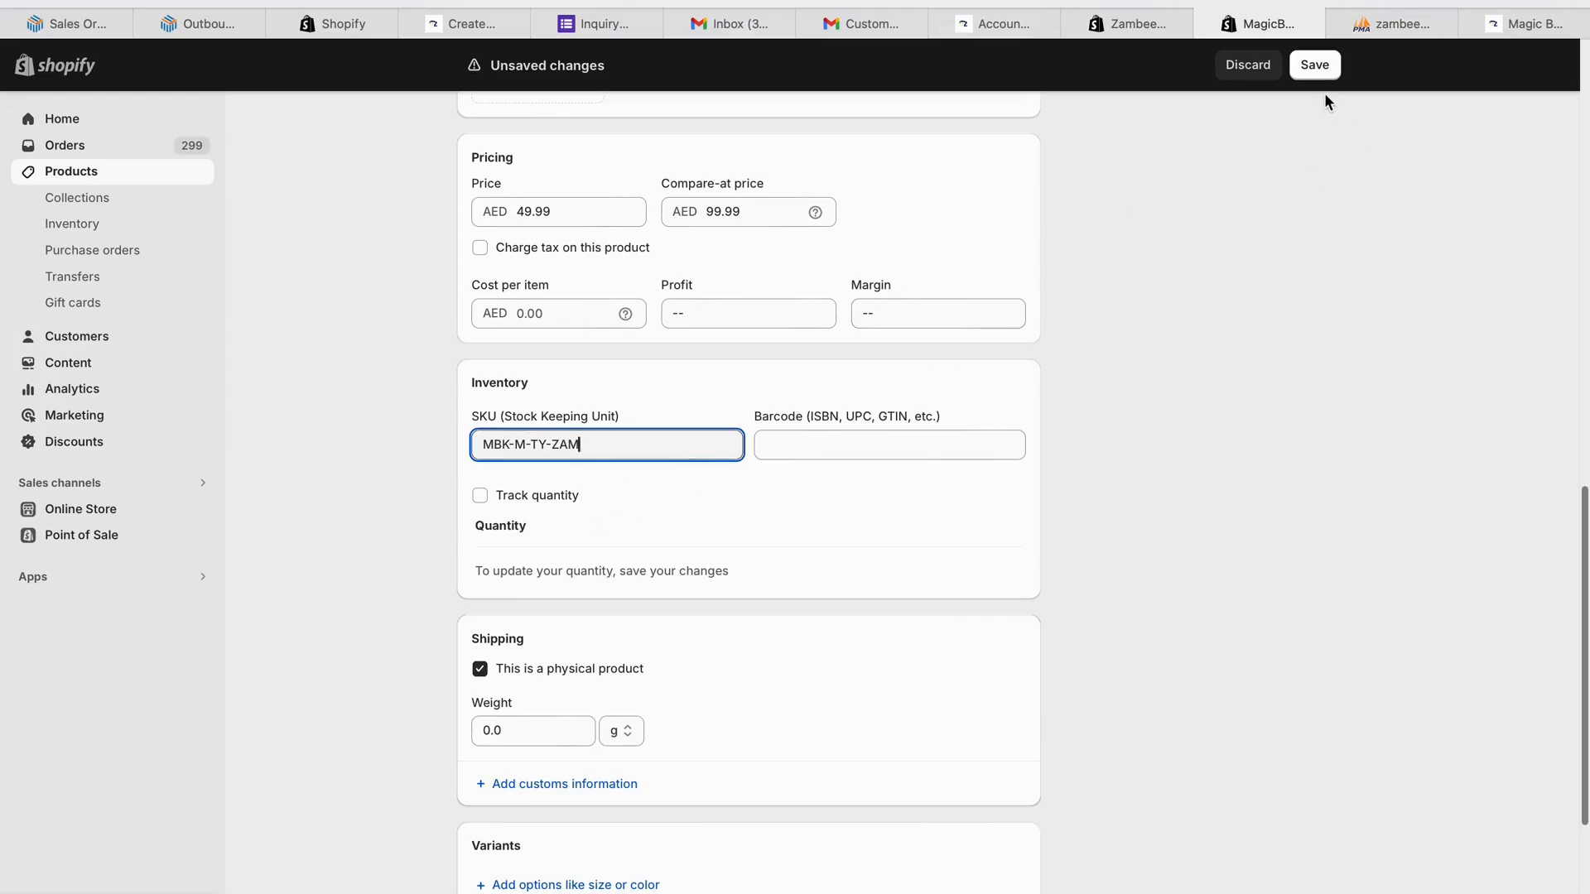
left_click(1314, 64)
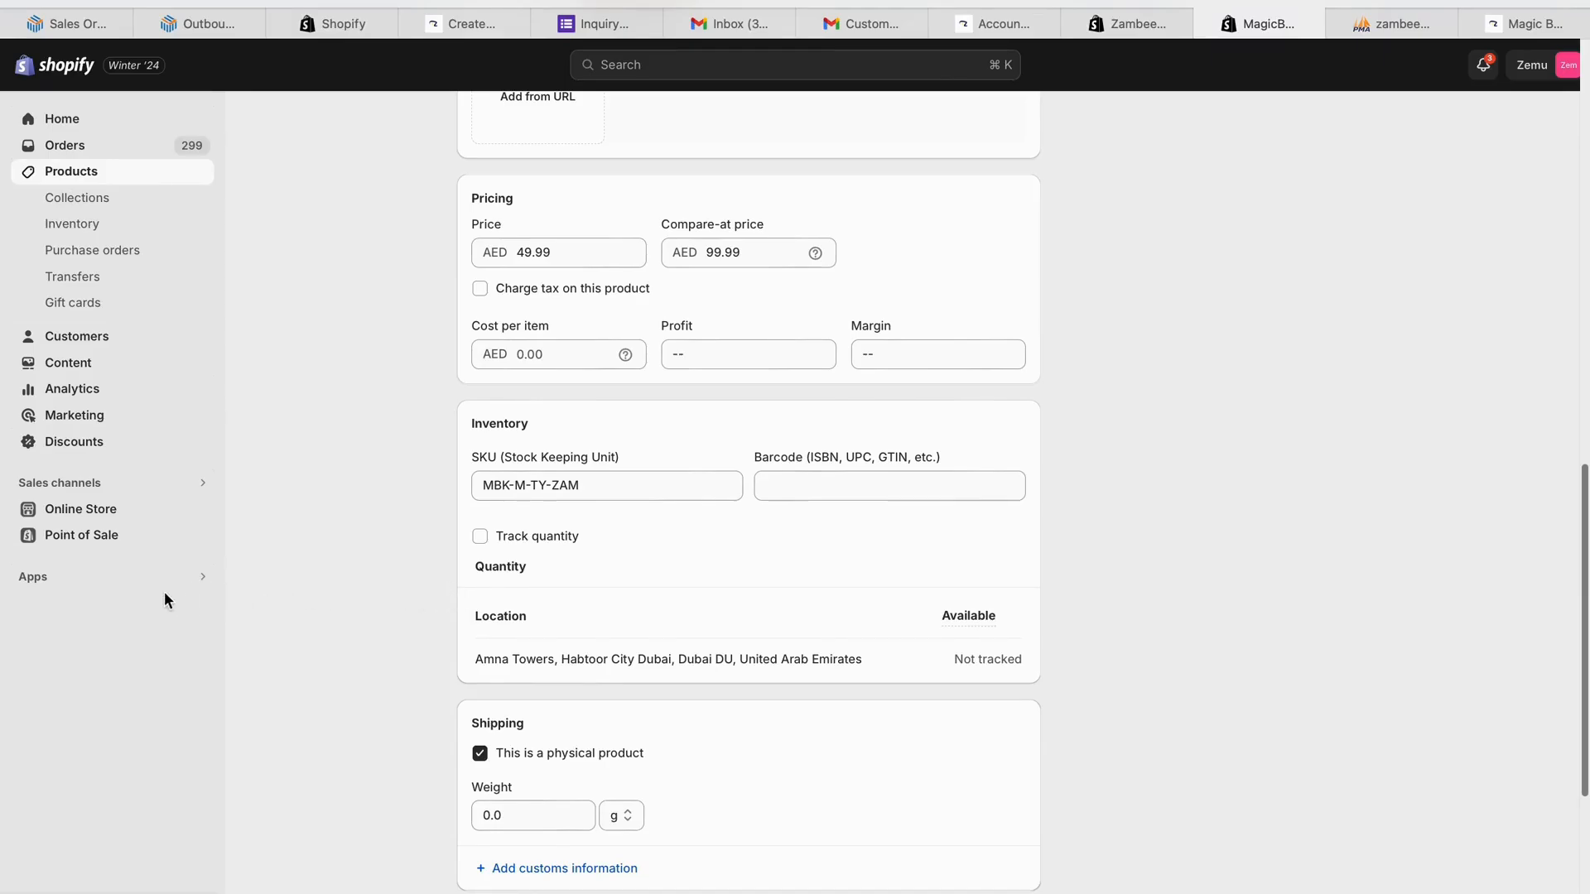
- In the Zambeel app, enter the registrant's name, phone number, e-mail and country UAE
left_click(142, 579)
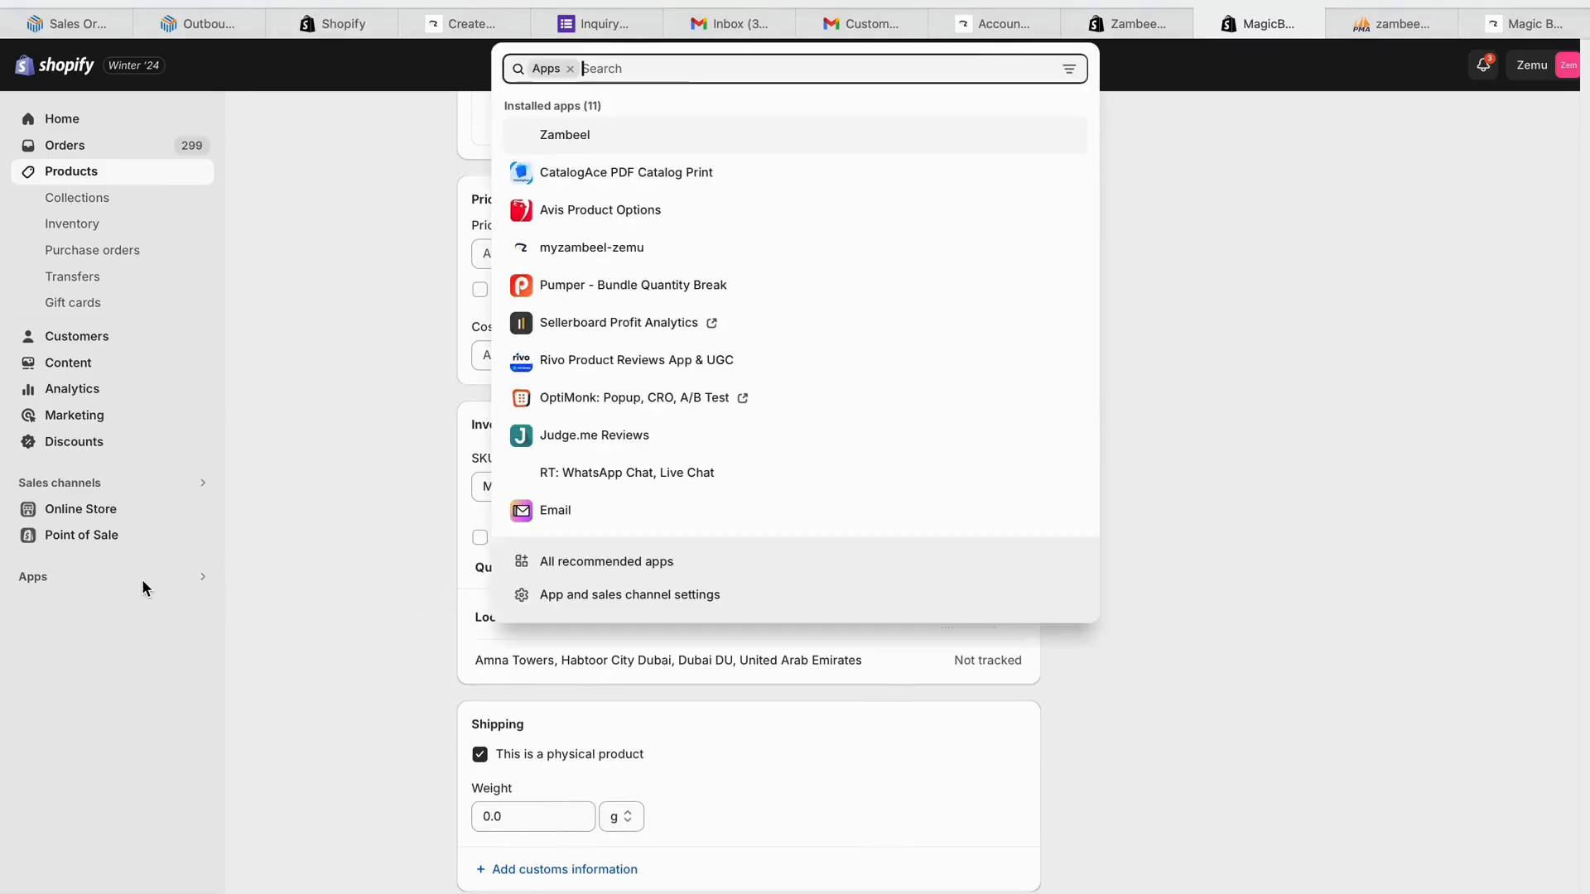
left_click(615, 140)
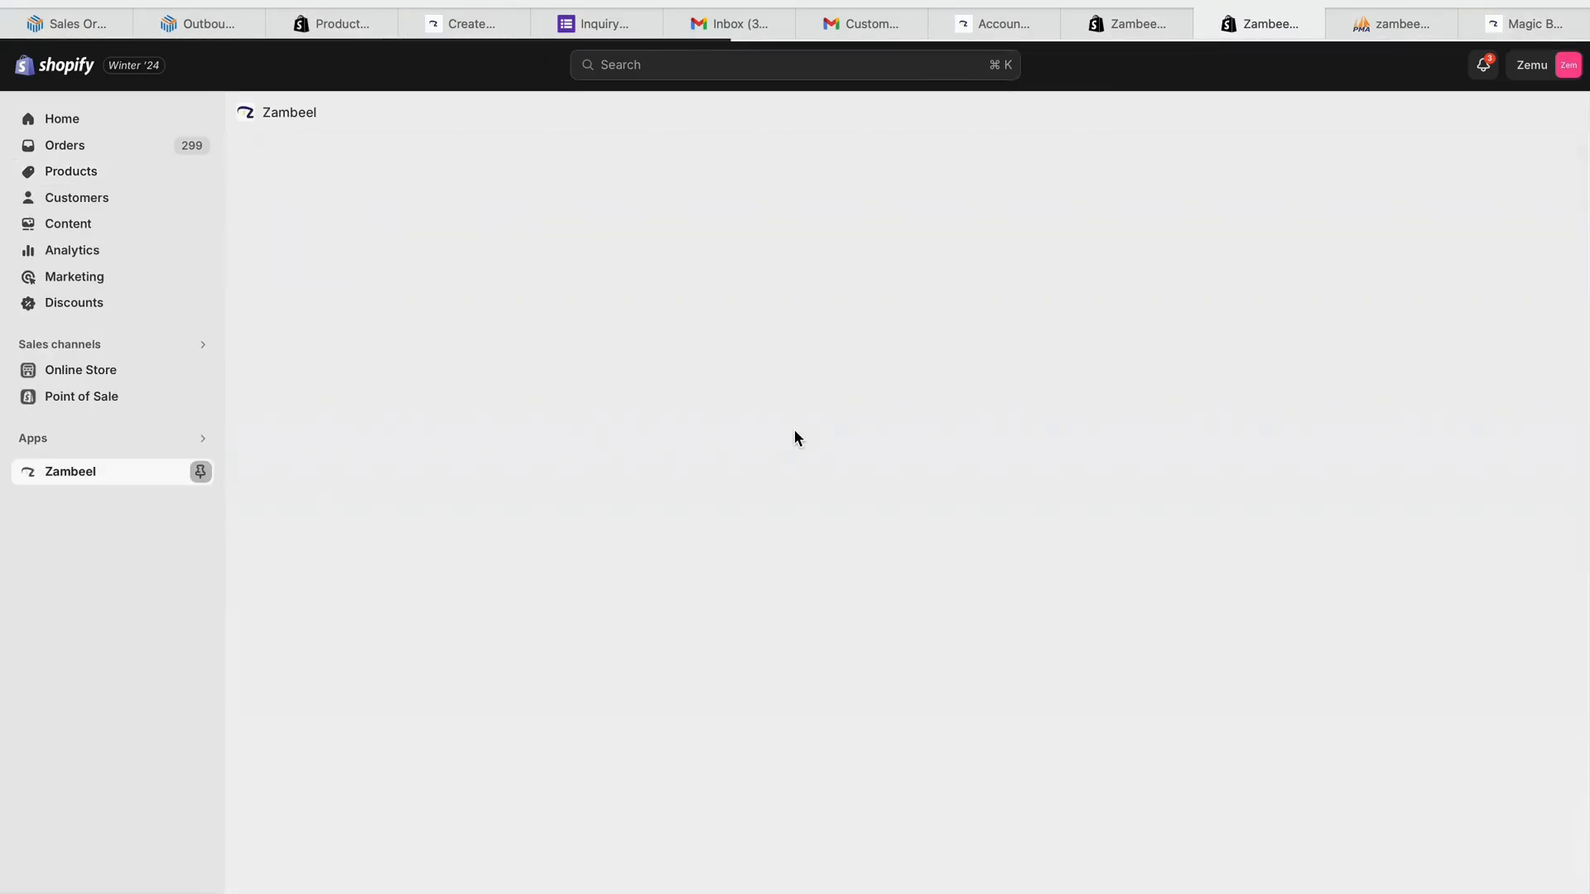
left_click(880, 298)
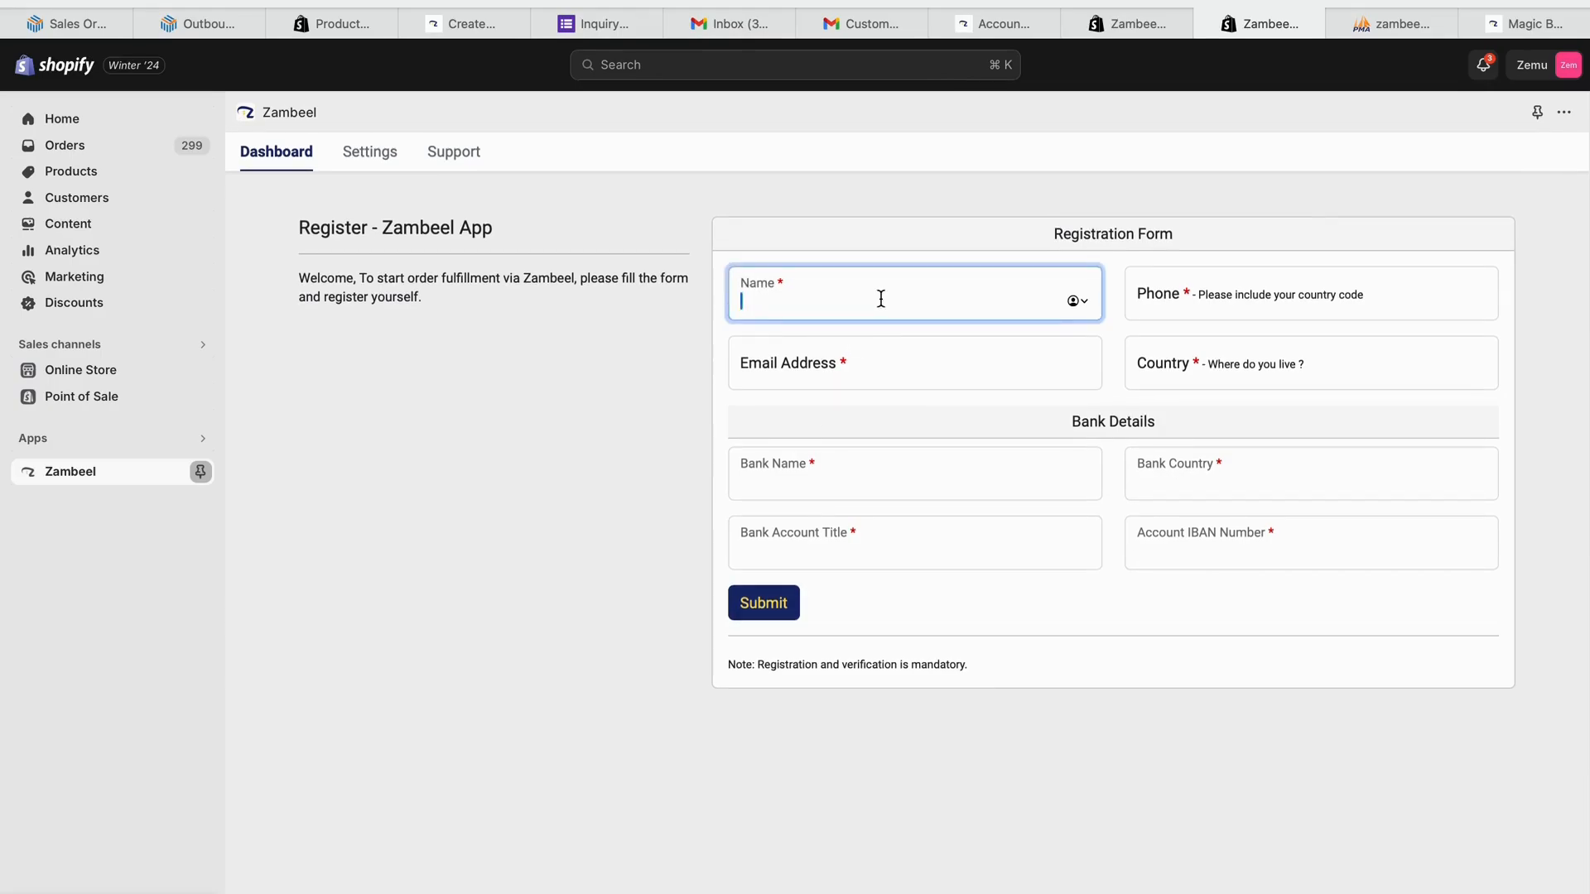
type("Asad")
left_click(1350, 306)
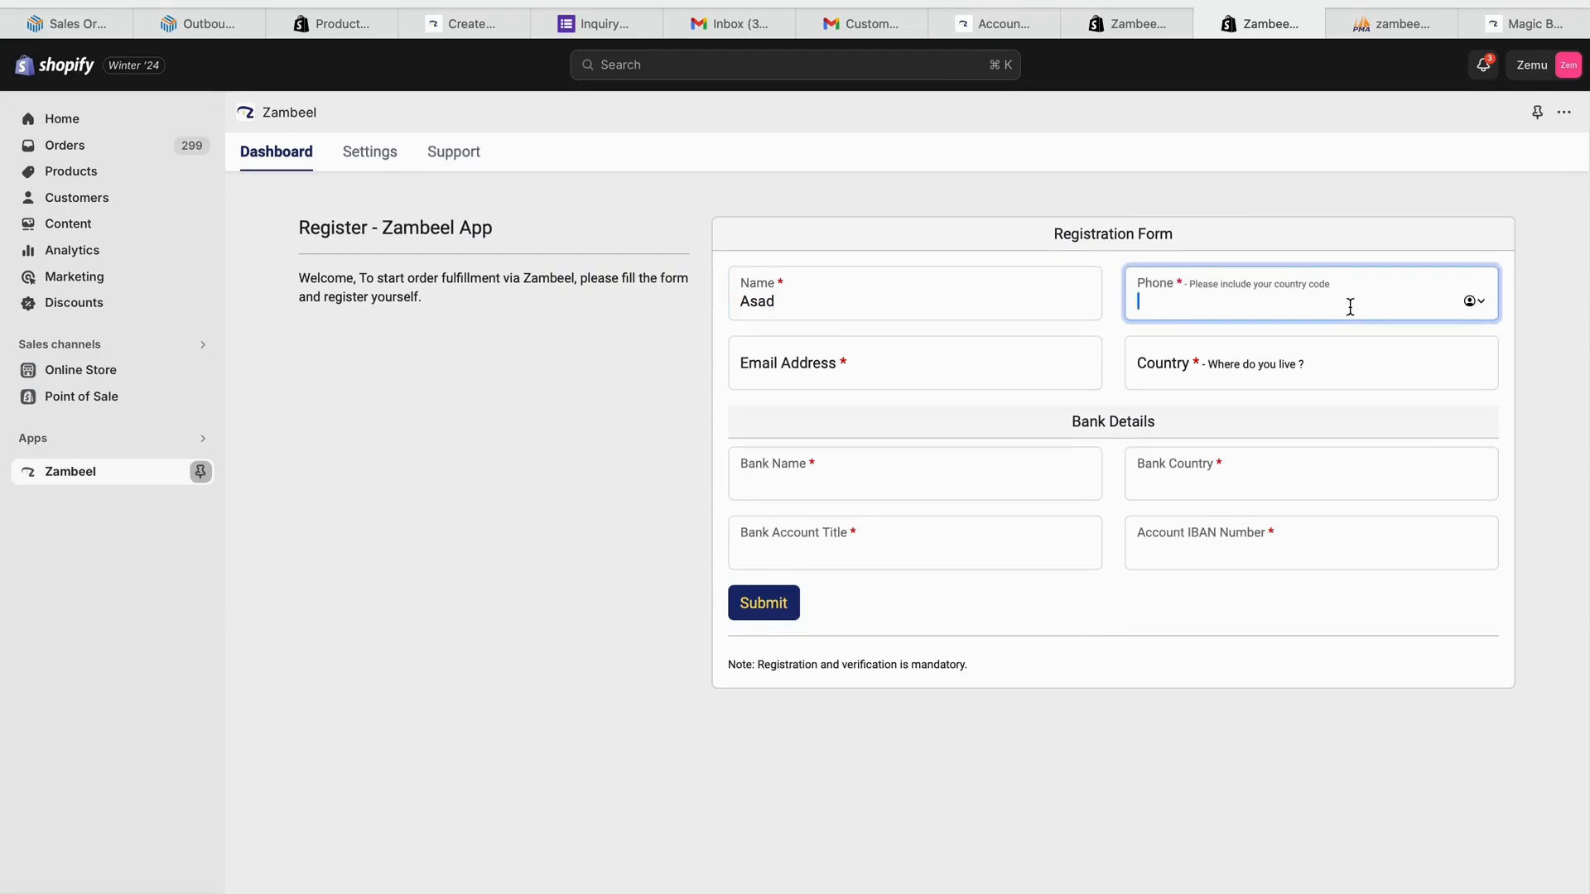
left_click(1005, 385)
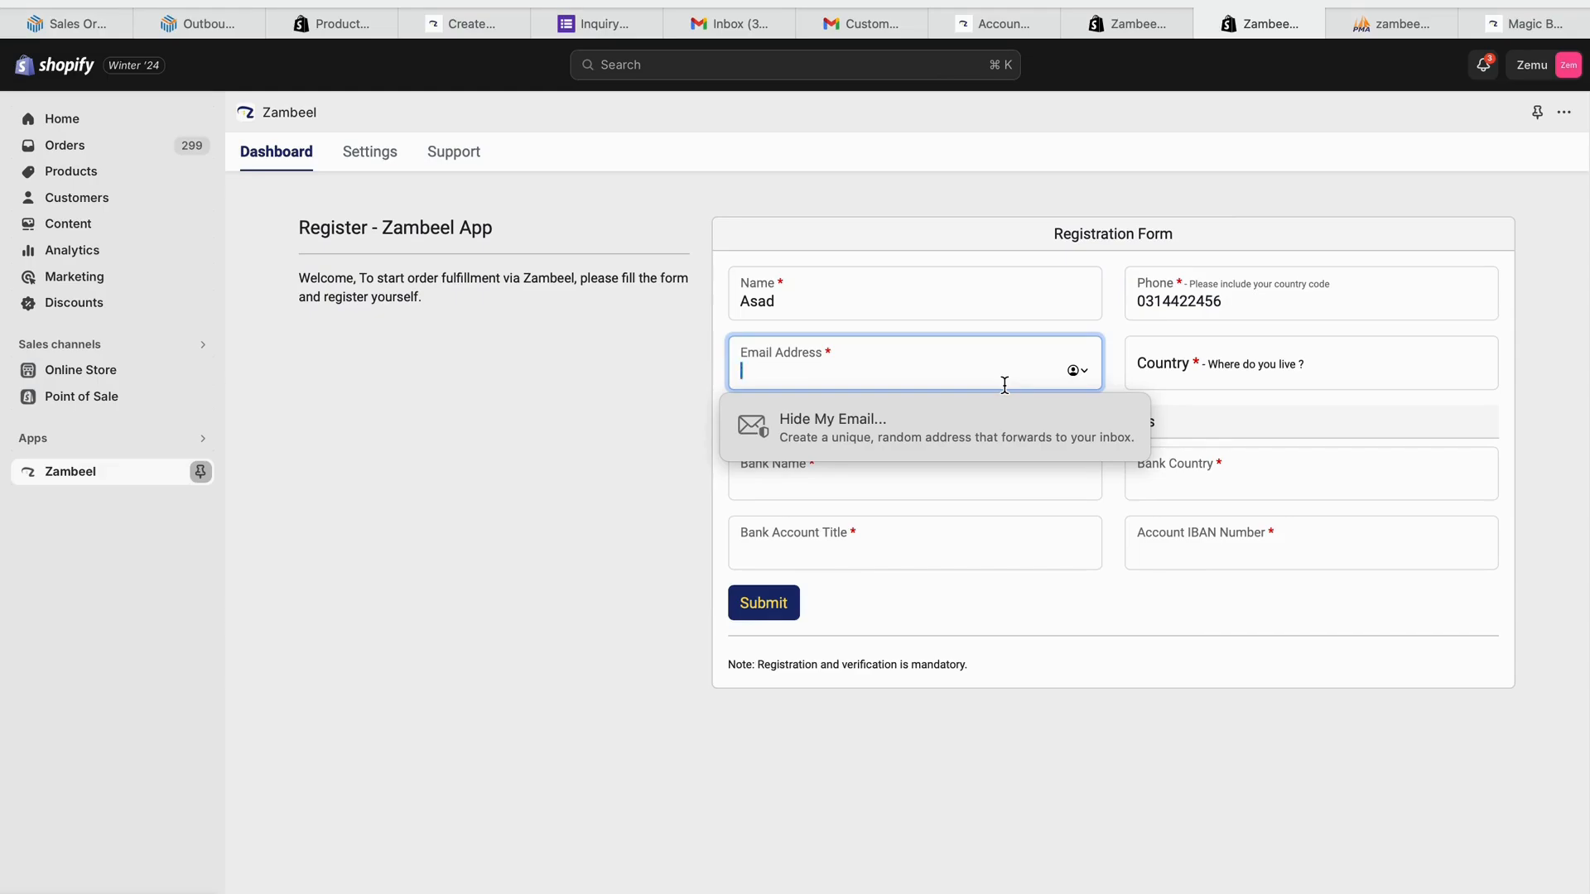
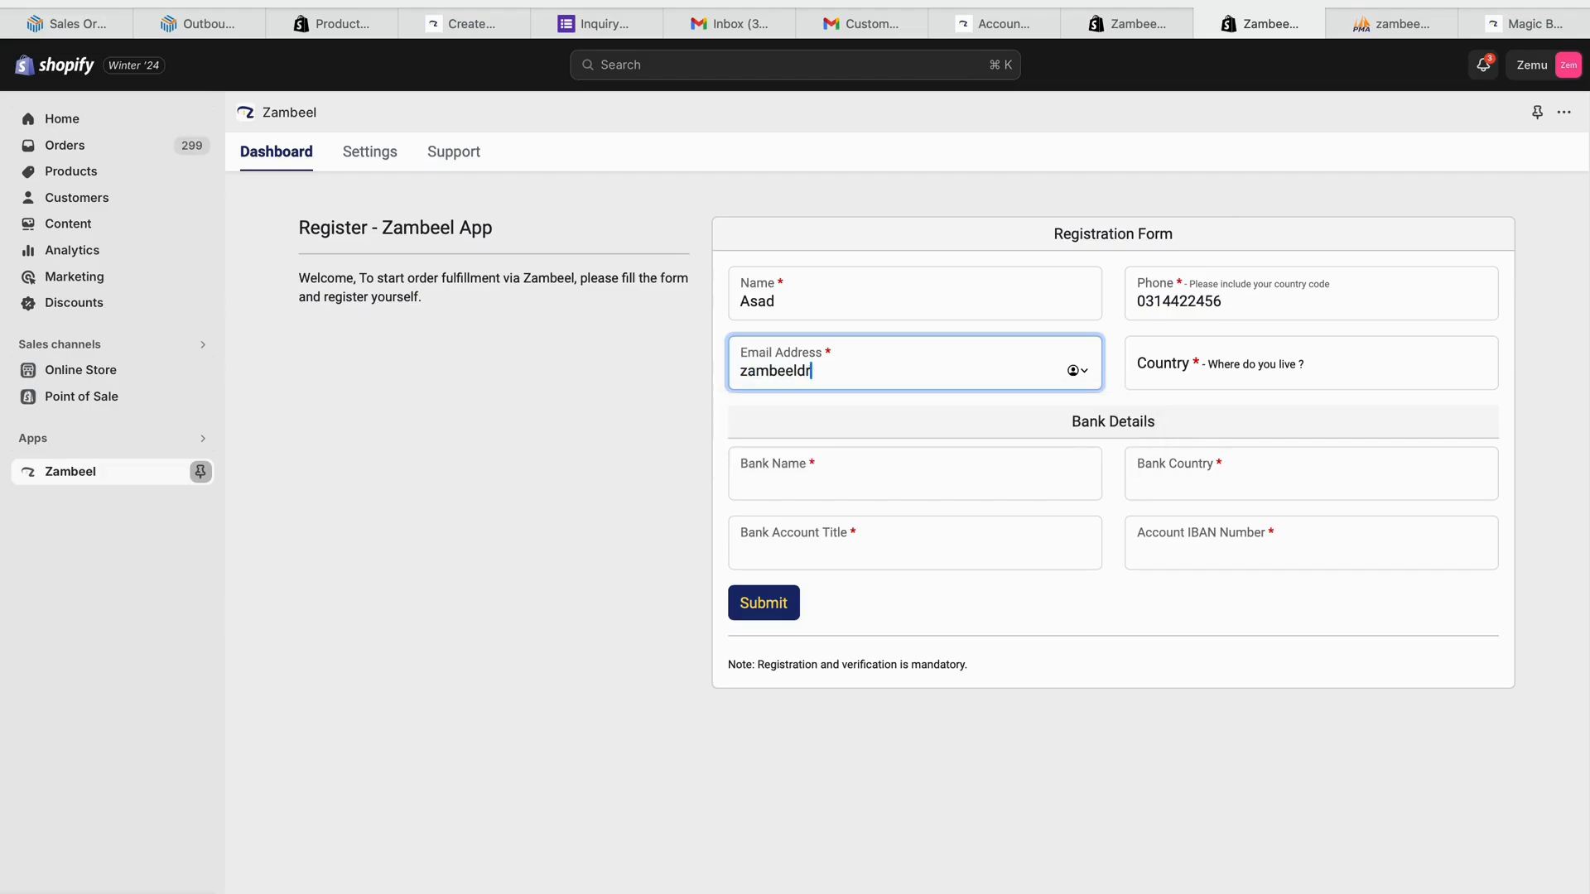
key("Tab")
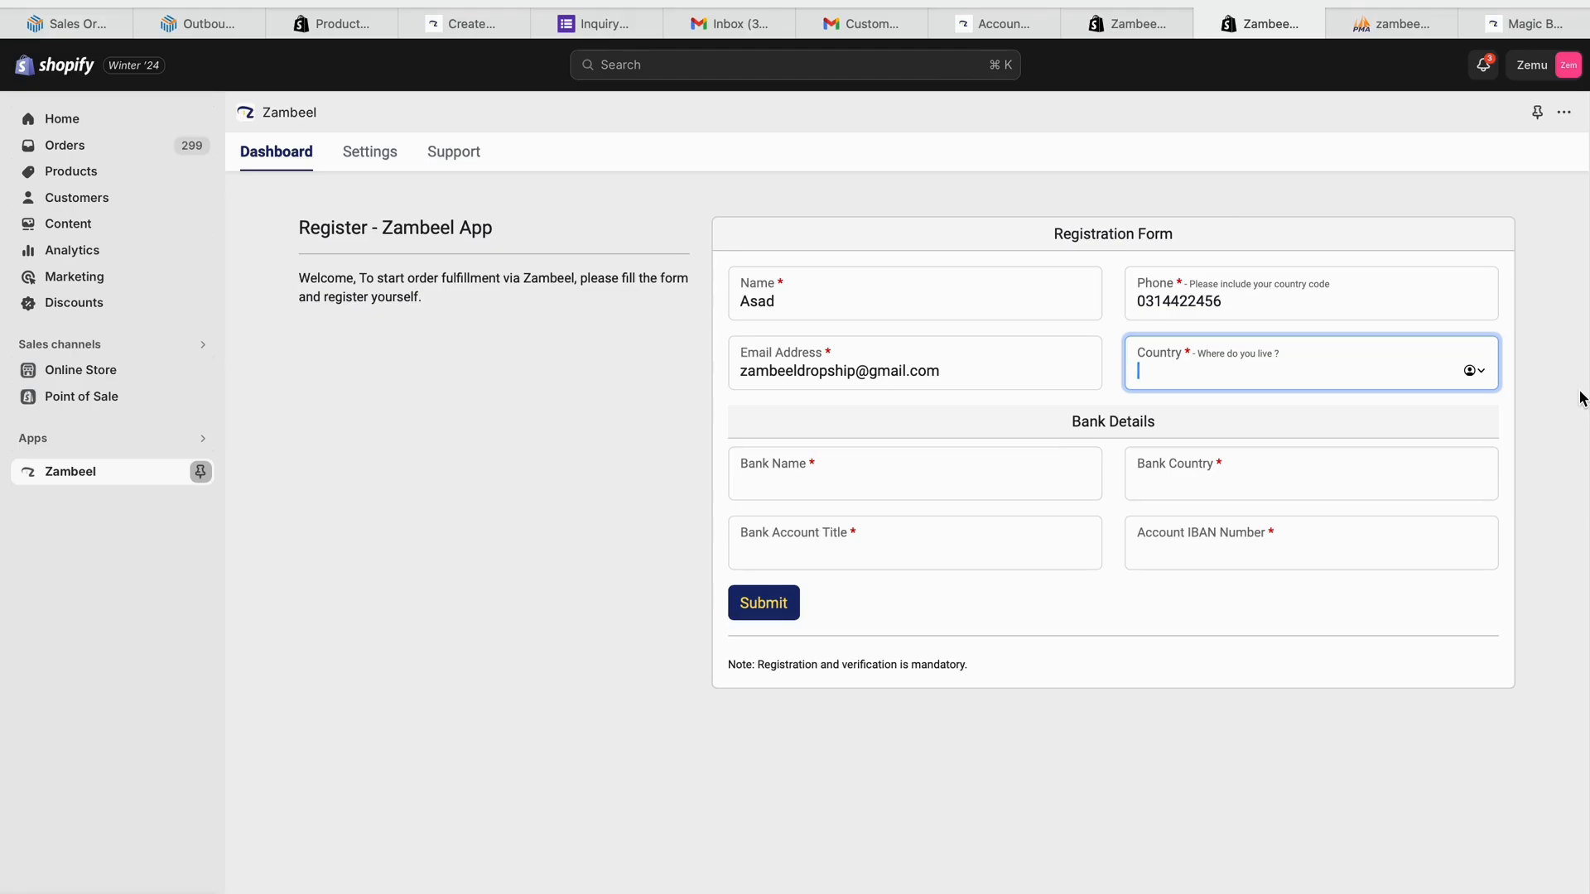
type("Pakistan")
key("super+a")
type("UAE")
- Enter bank Standard Chartered, bank country UAE, account title Zambeel and the IBAN, then submit
left_click(905, 488)
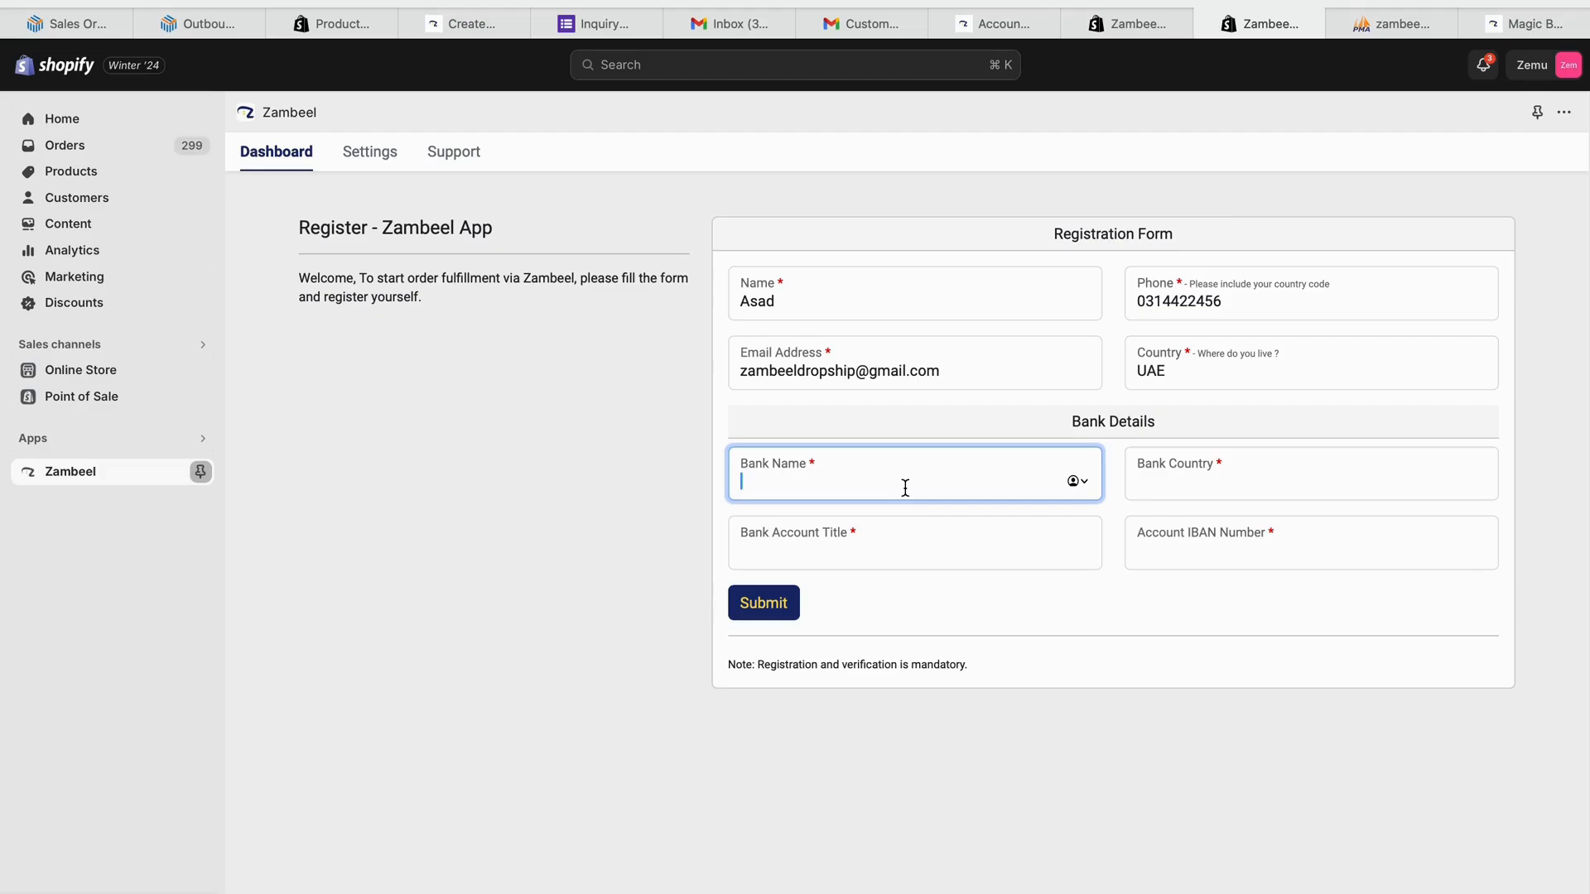
type("Standard Chartered")
left_click(1268, 478)
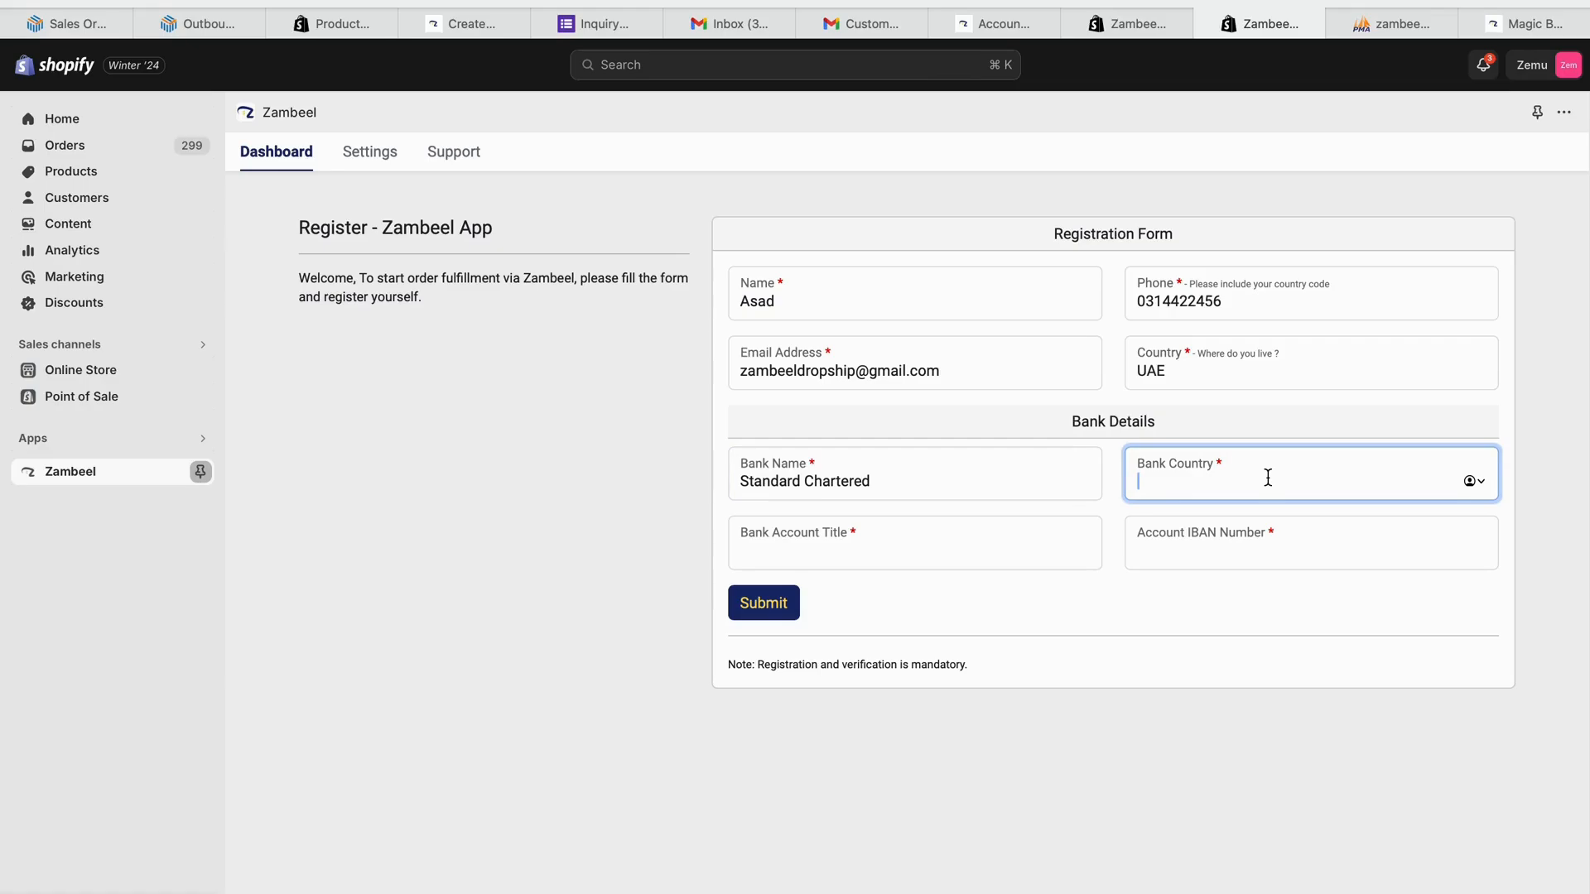
type("UAE")
left_click(869, 555)
type("Zambeel")
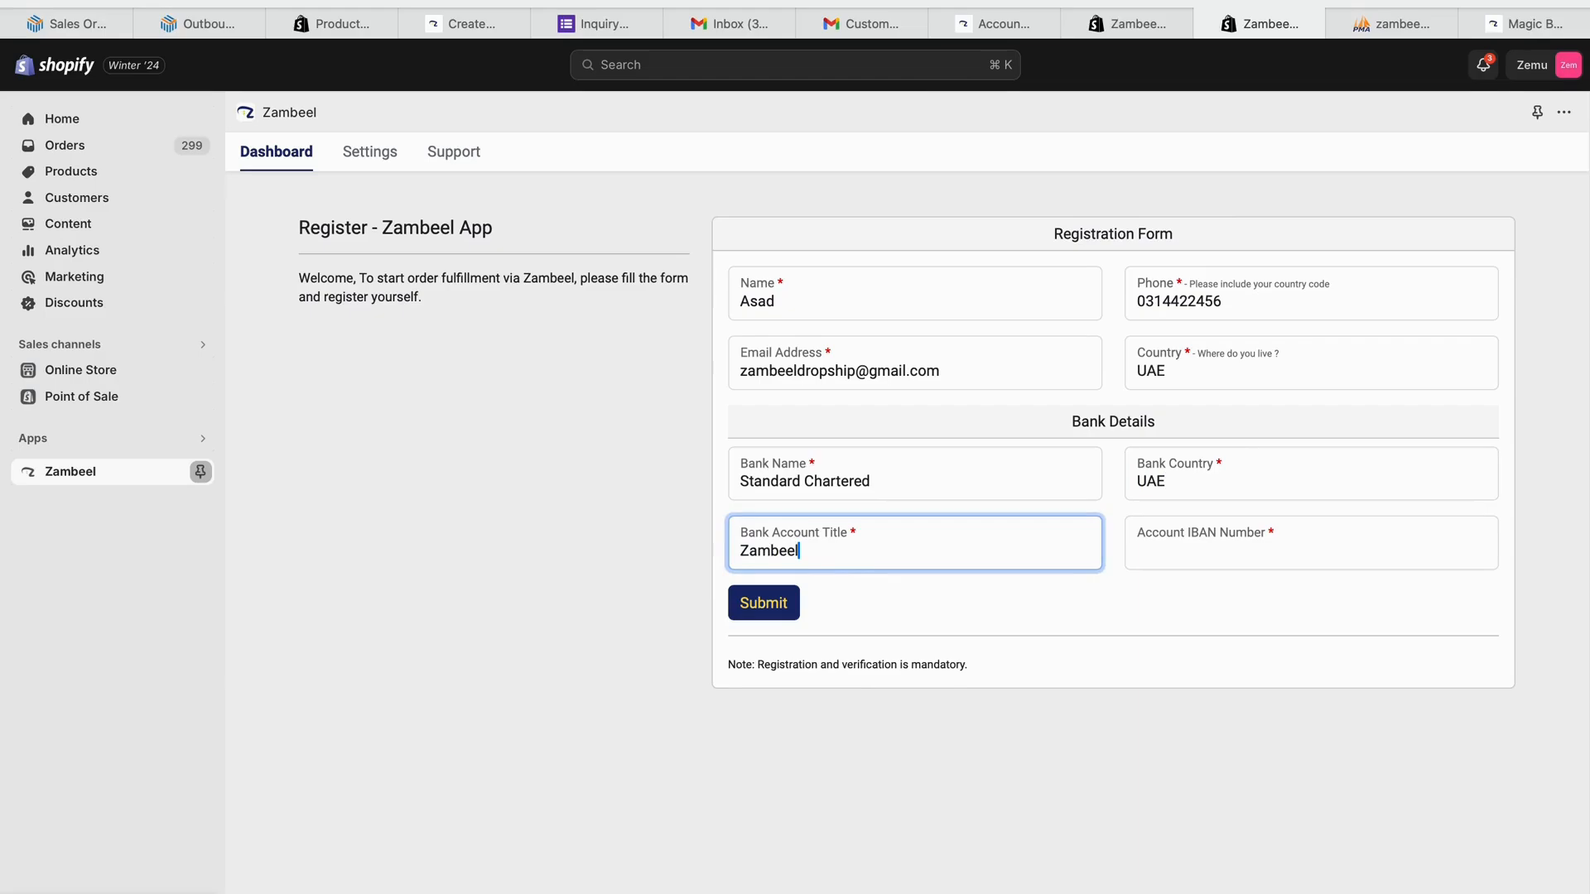
left_click(1301, 519)
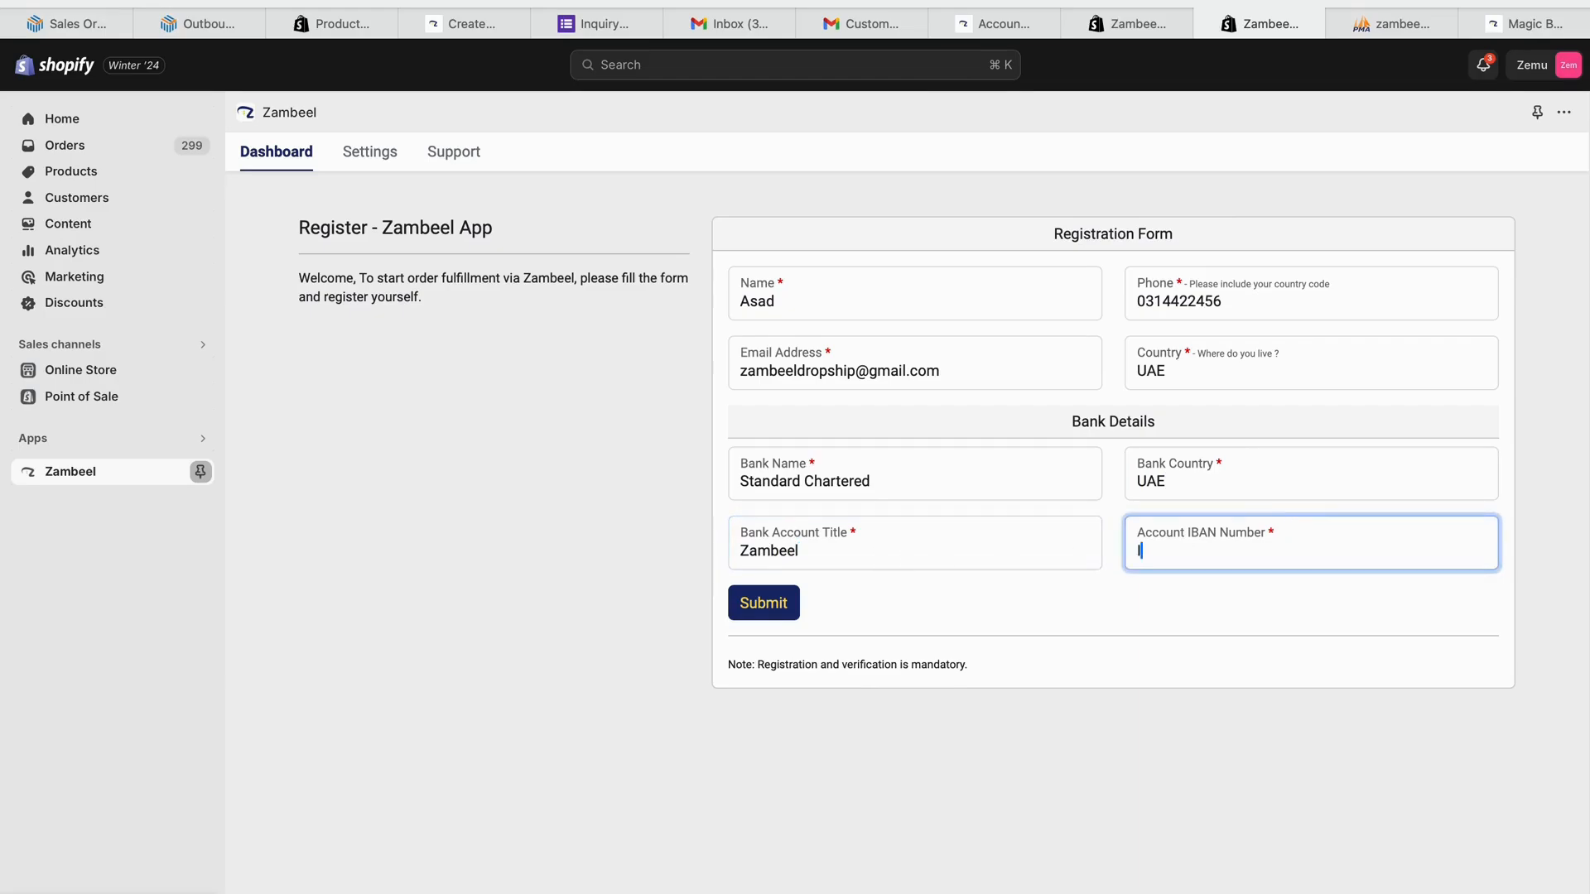
key("BackSpace")
key("BackSpace")
left_click(754, 612)
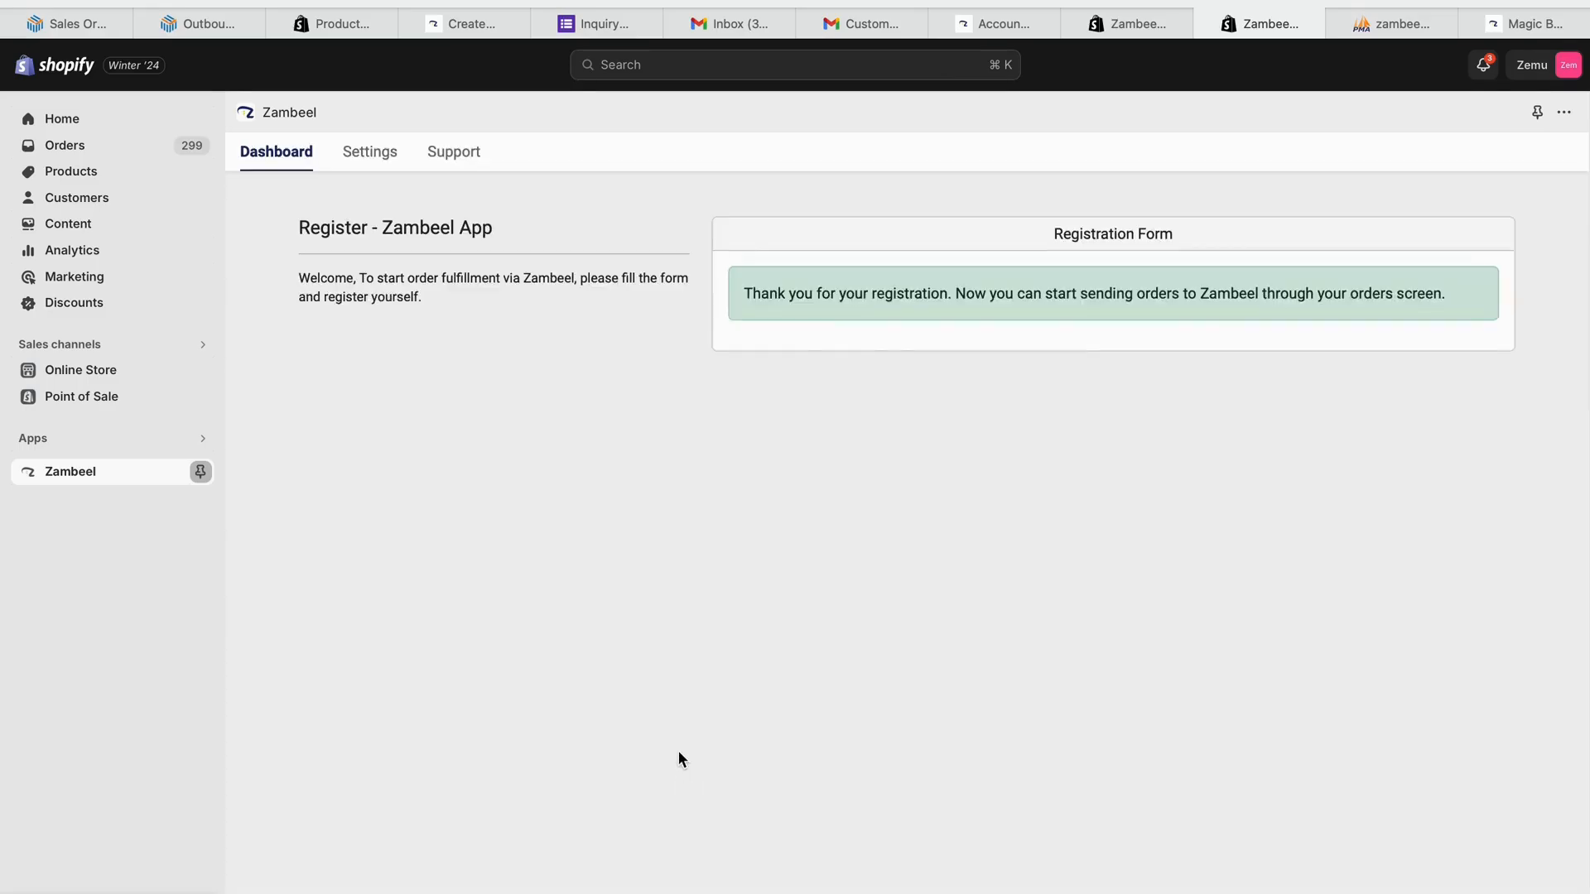
- Save Zambeel Fulfillment switched on in Settings, then return to the Dashboard setup instructions
left_click(373, 157)
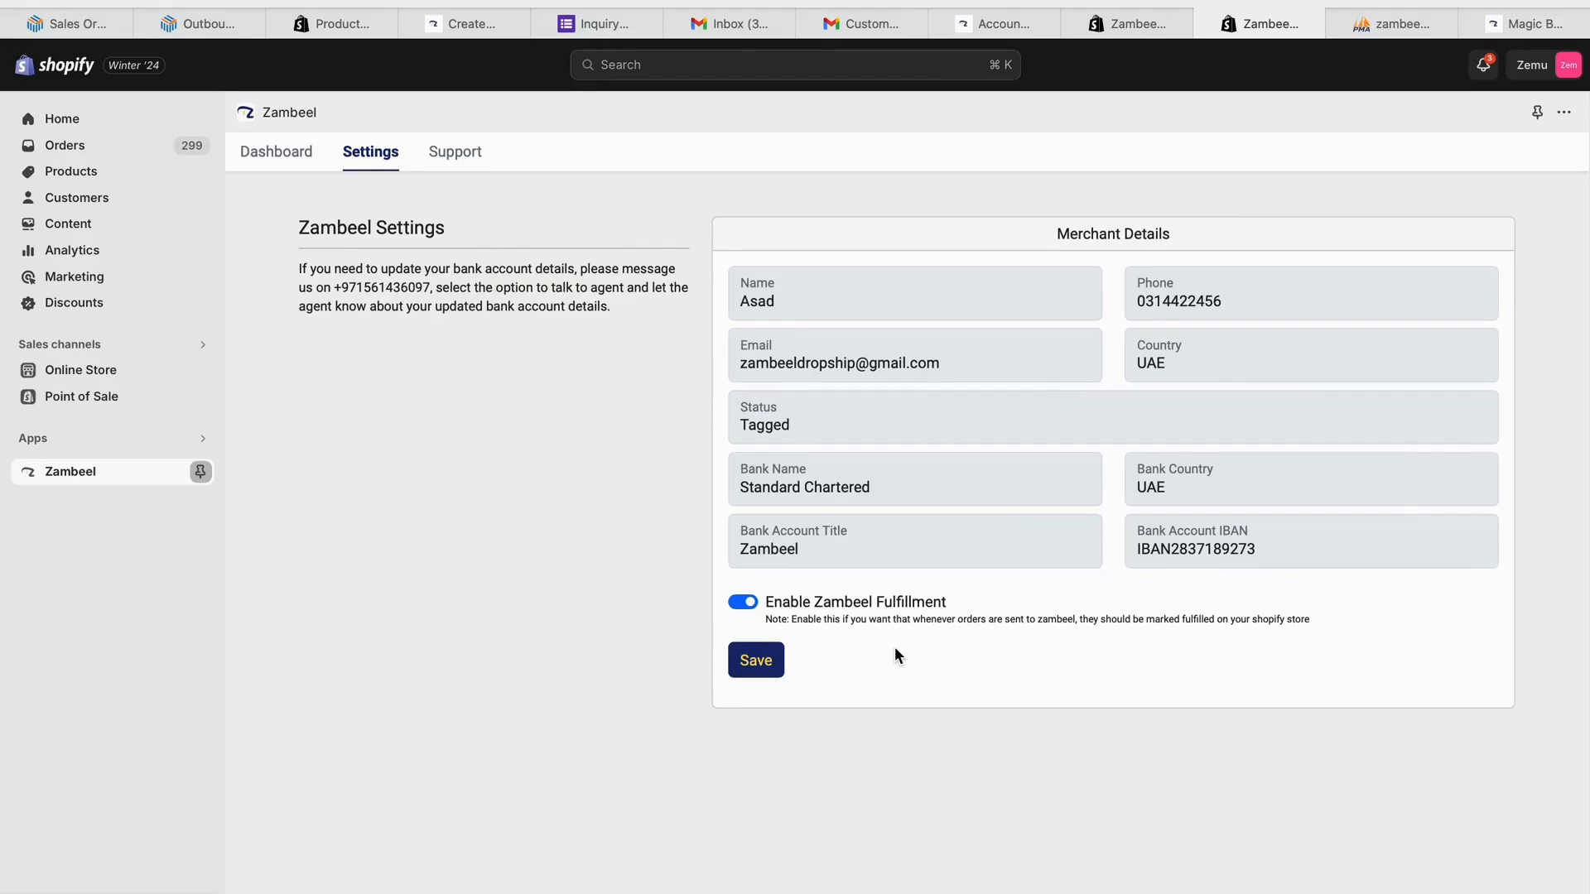
left_click(760, 662)
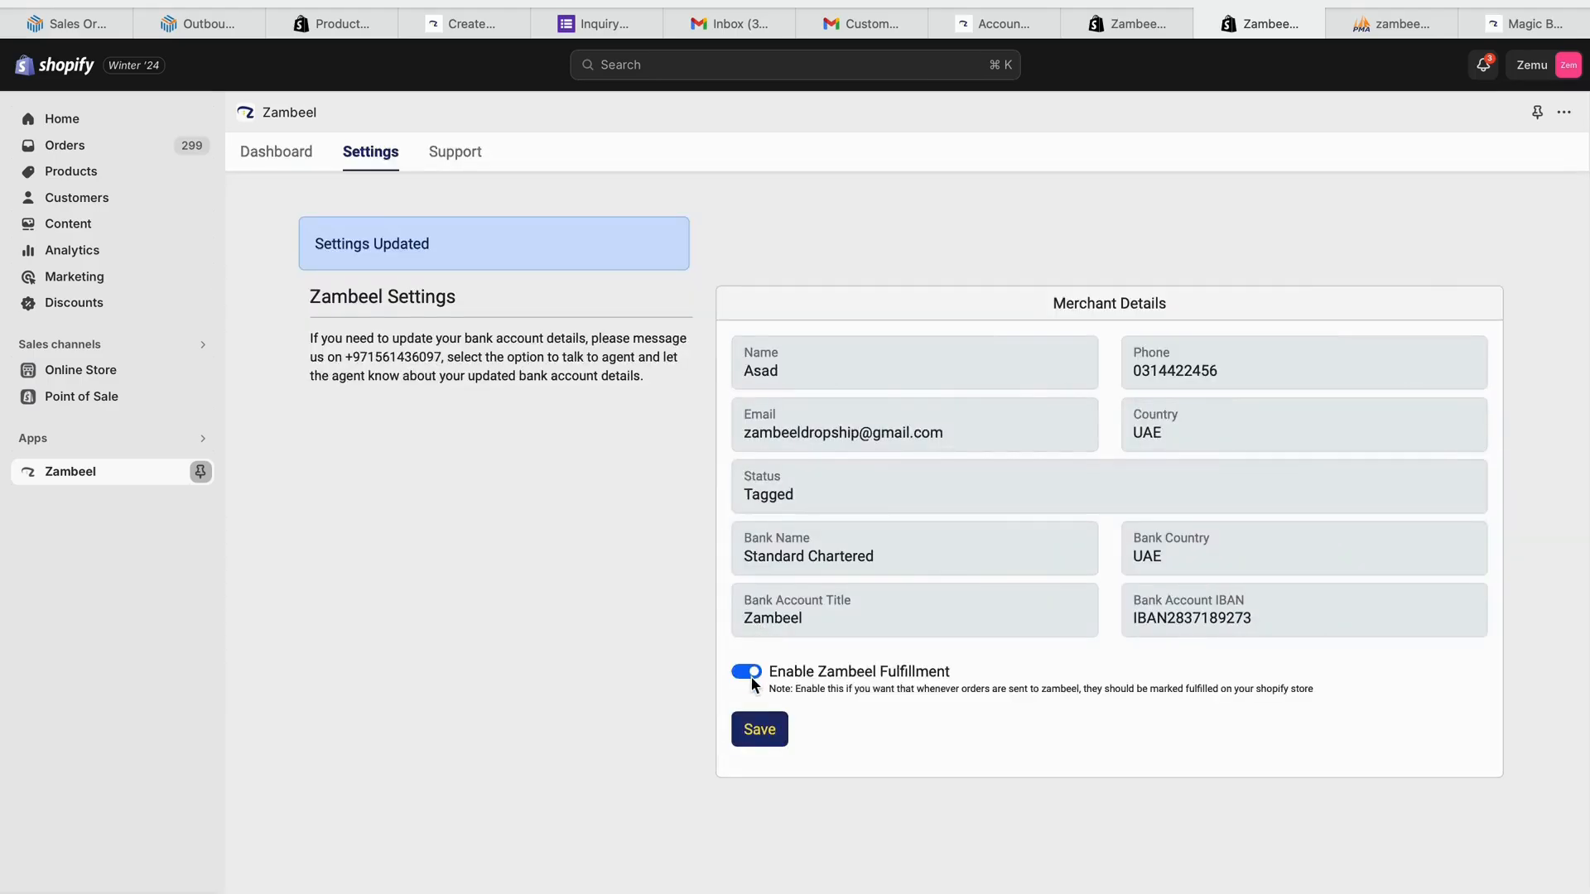
left_click(749, 673)
left_click(772, 731)
left_click(749, 672)
left_click(762, 728)
left_click(294, 172)
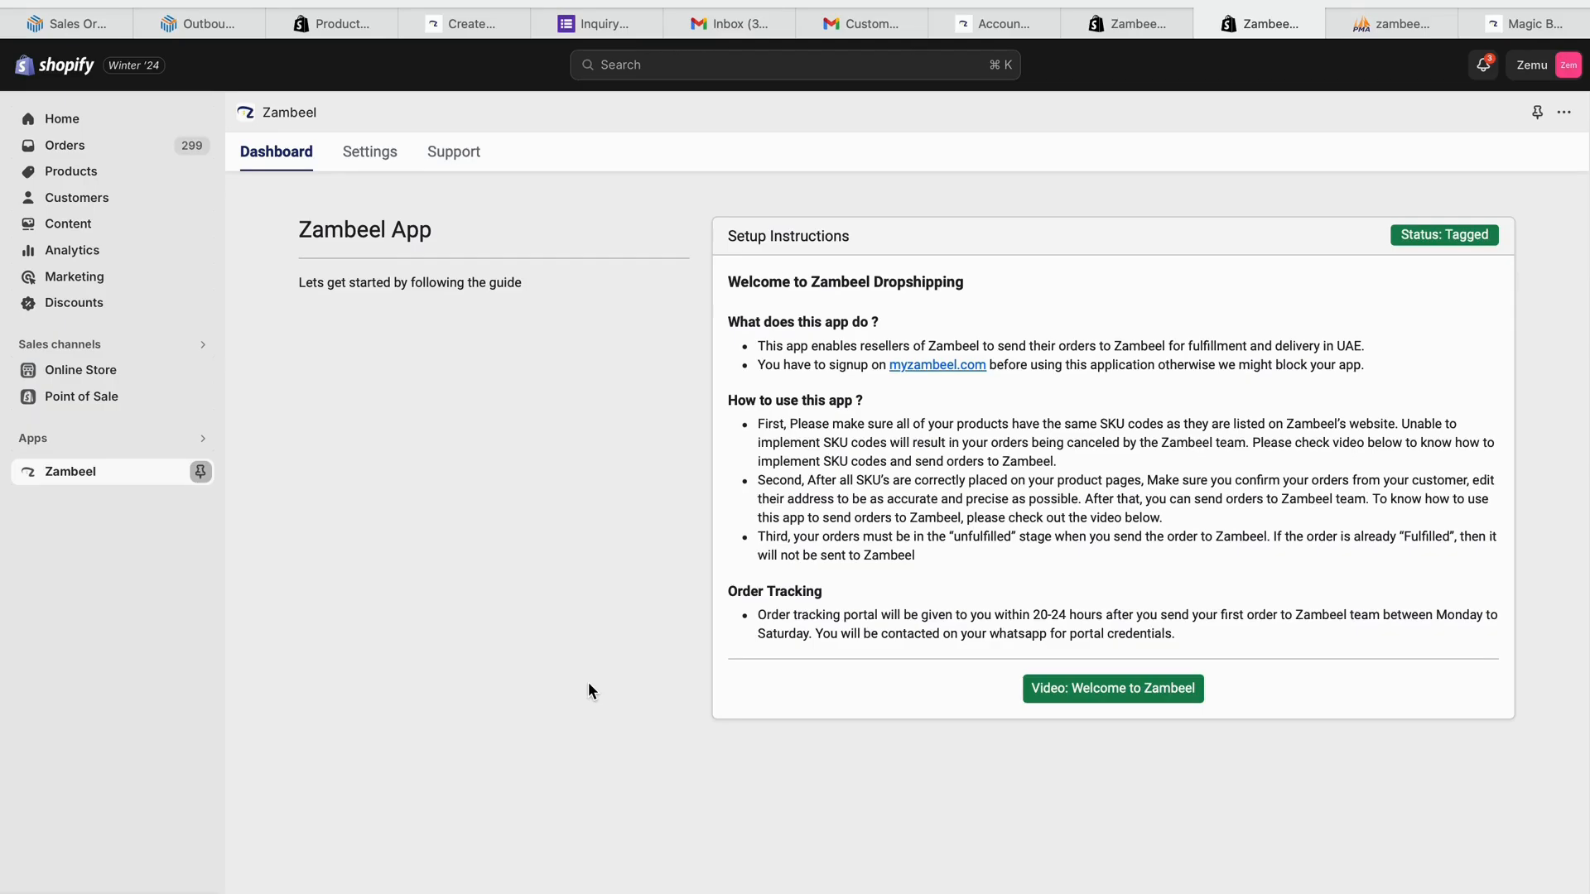
- Open the unfulfilled Travel Wallet order #zemu1292 (AED 39.99) from the Orders list
left_click(131, 154)
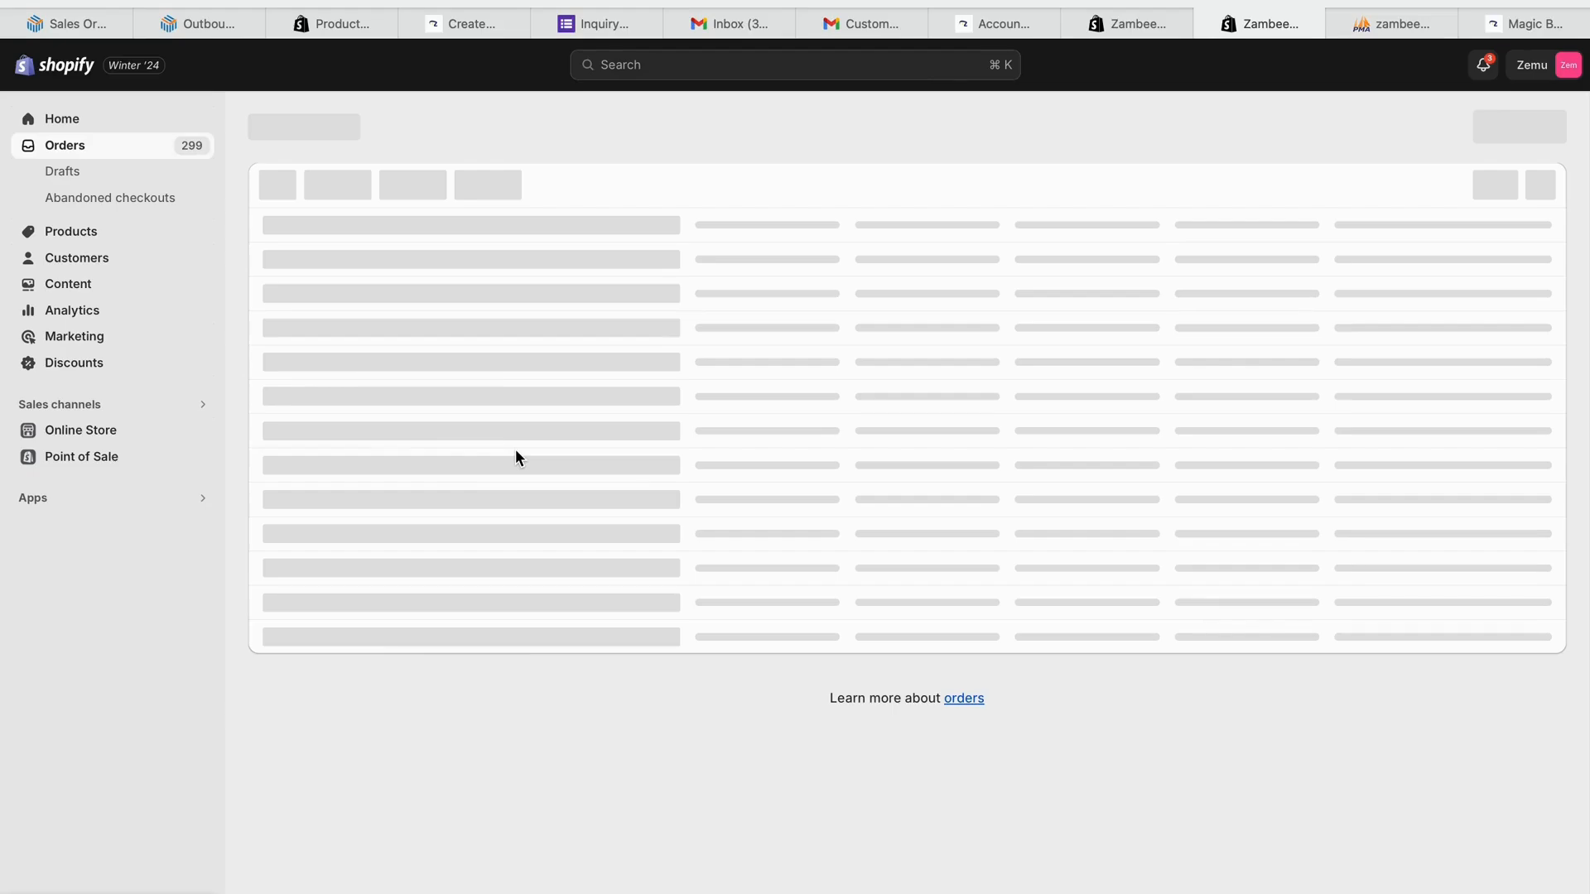
key("super+l")
key("Return")
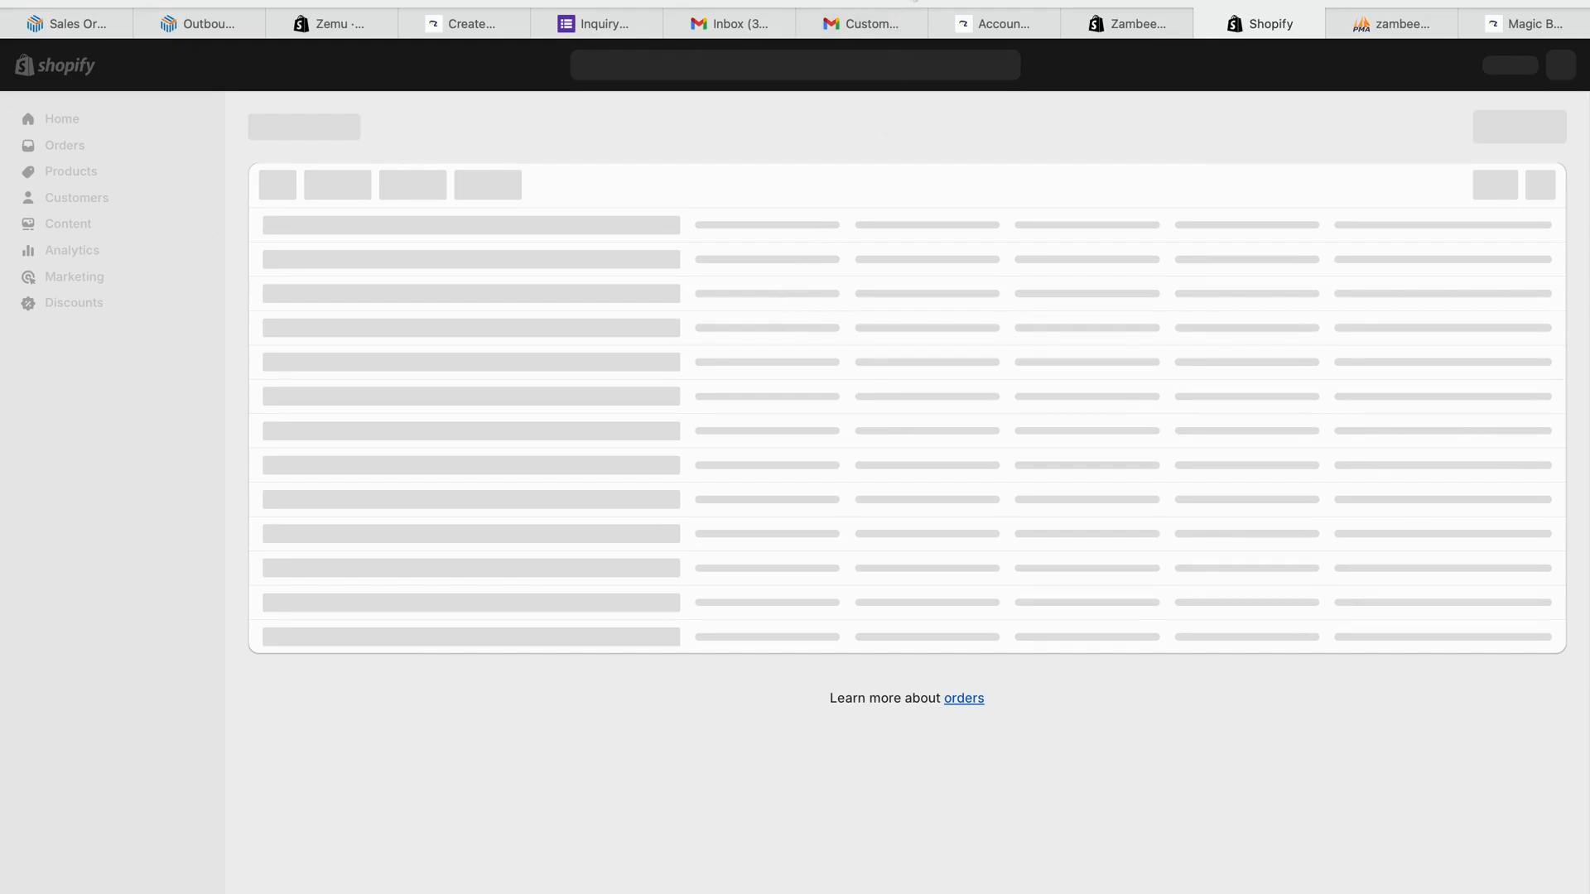
left_click(891, 2)
key("Return")
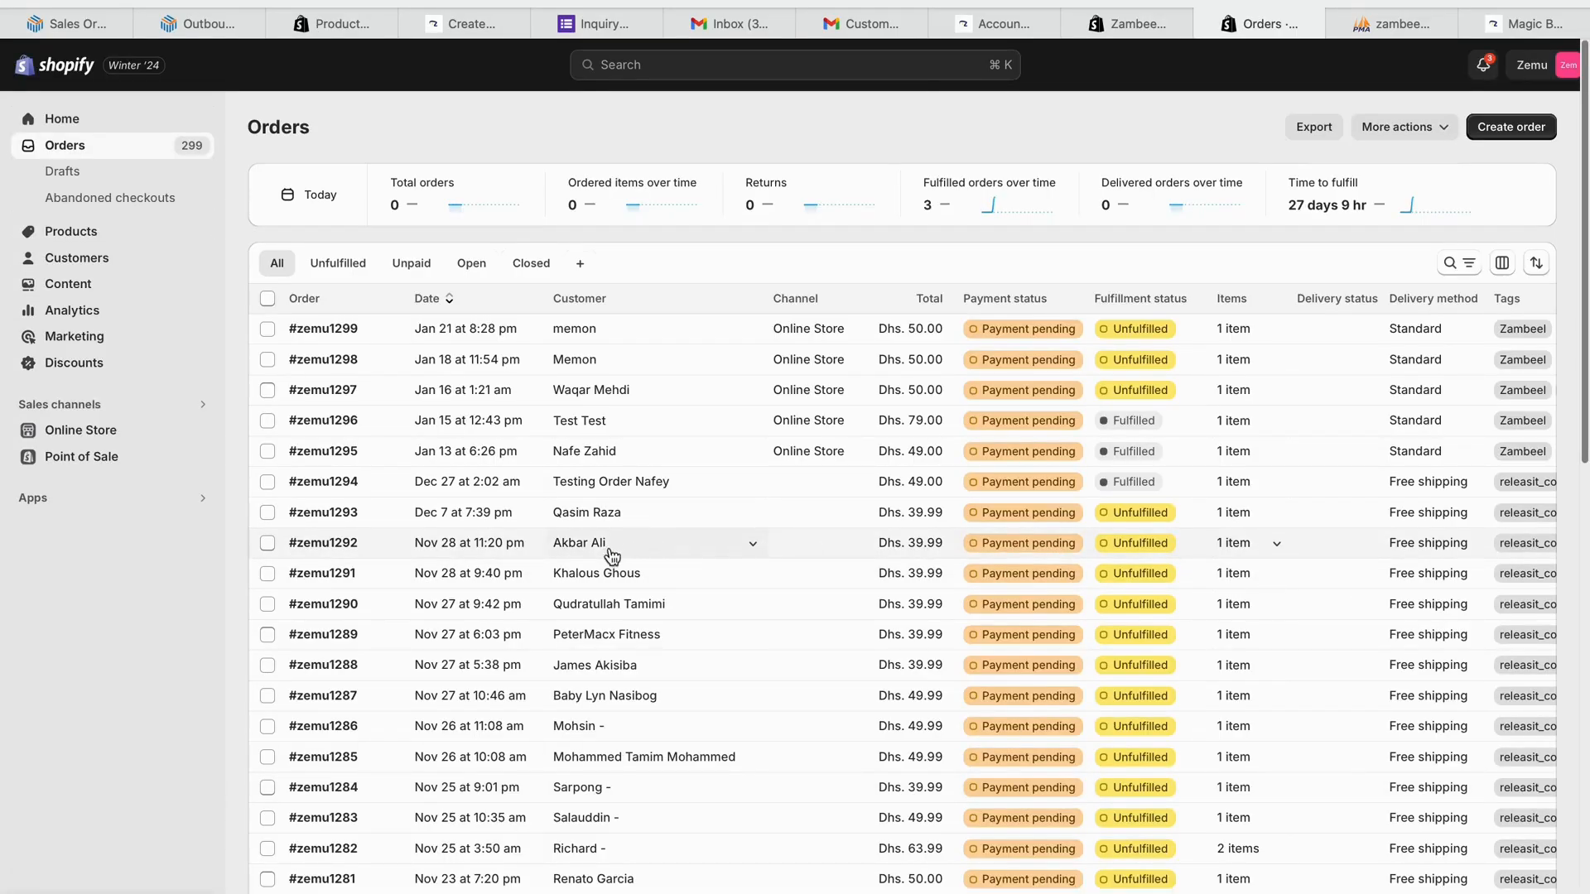
left_click(476, 548)
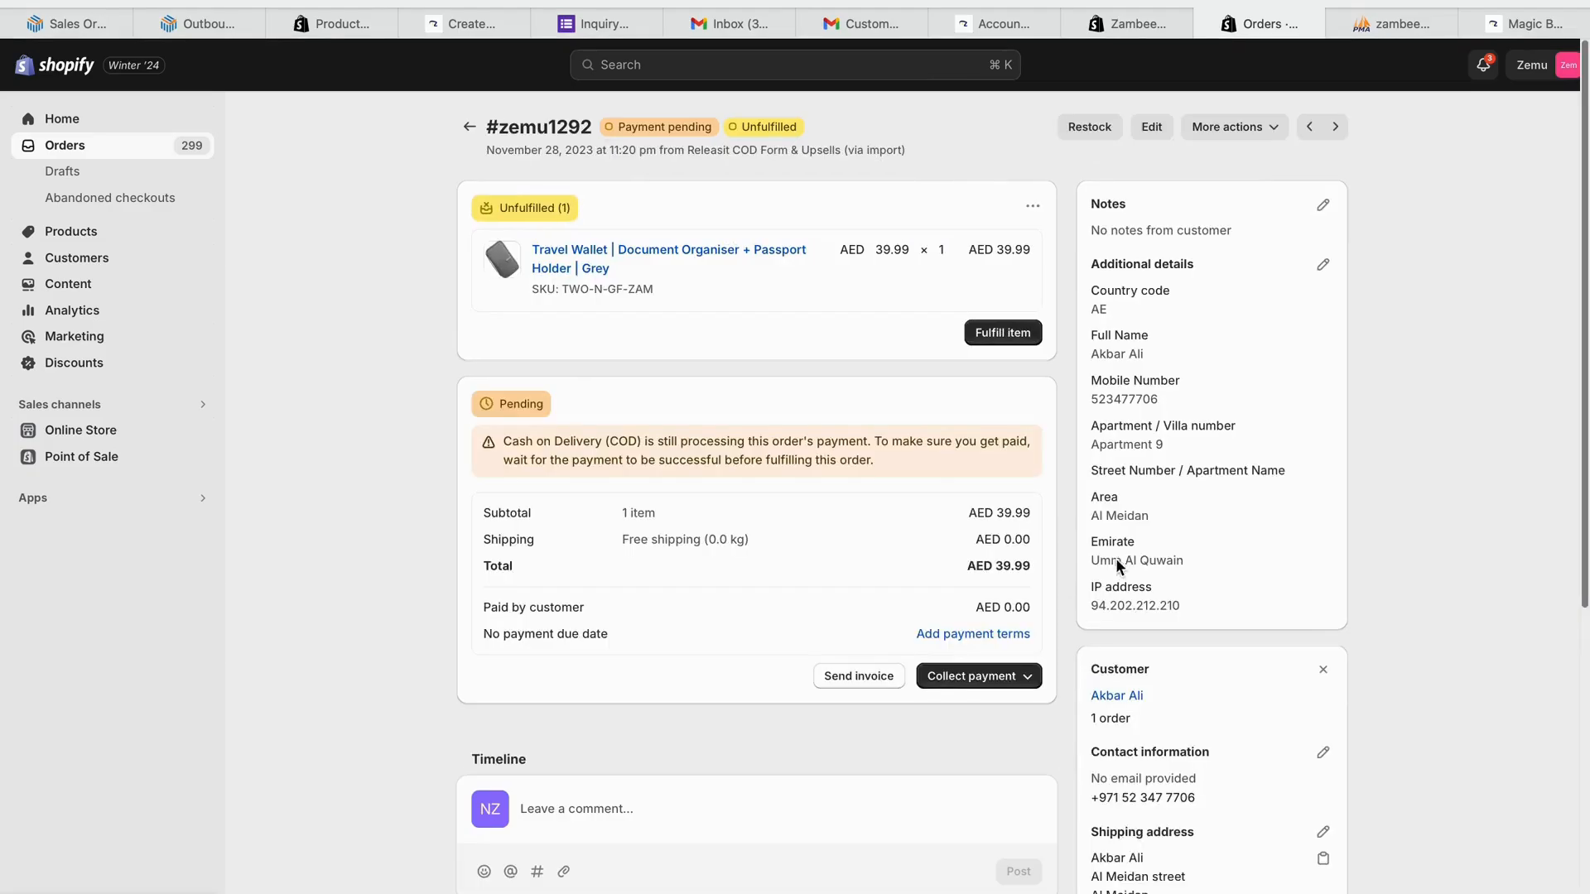
- Set Street Number / Apartment Name to 'Meidan Street' in the order's additional details and save
left_click(1322, 265)
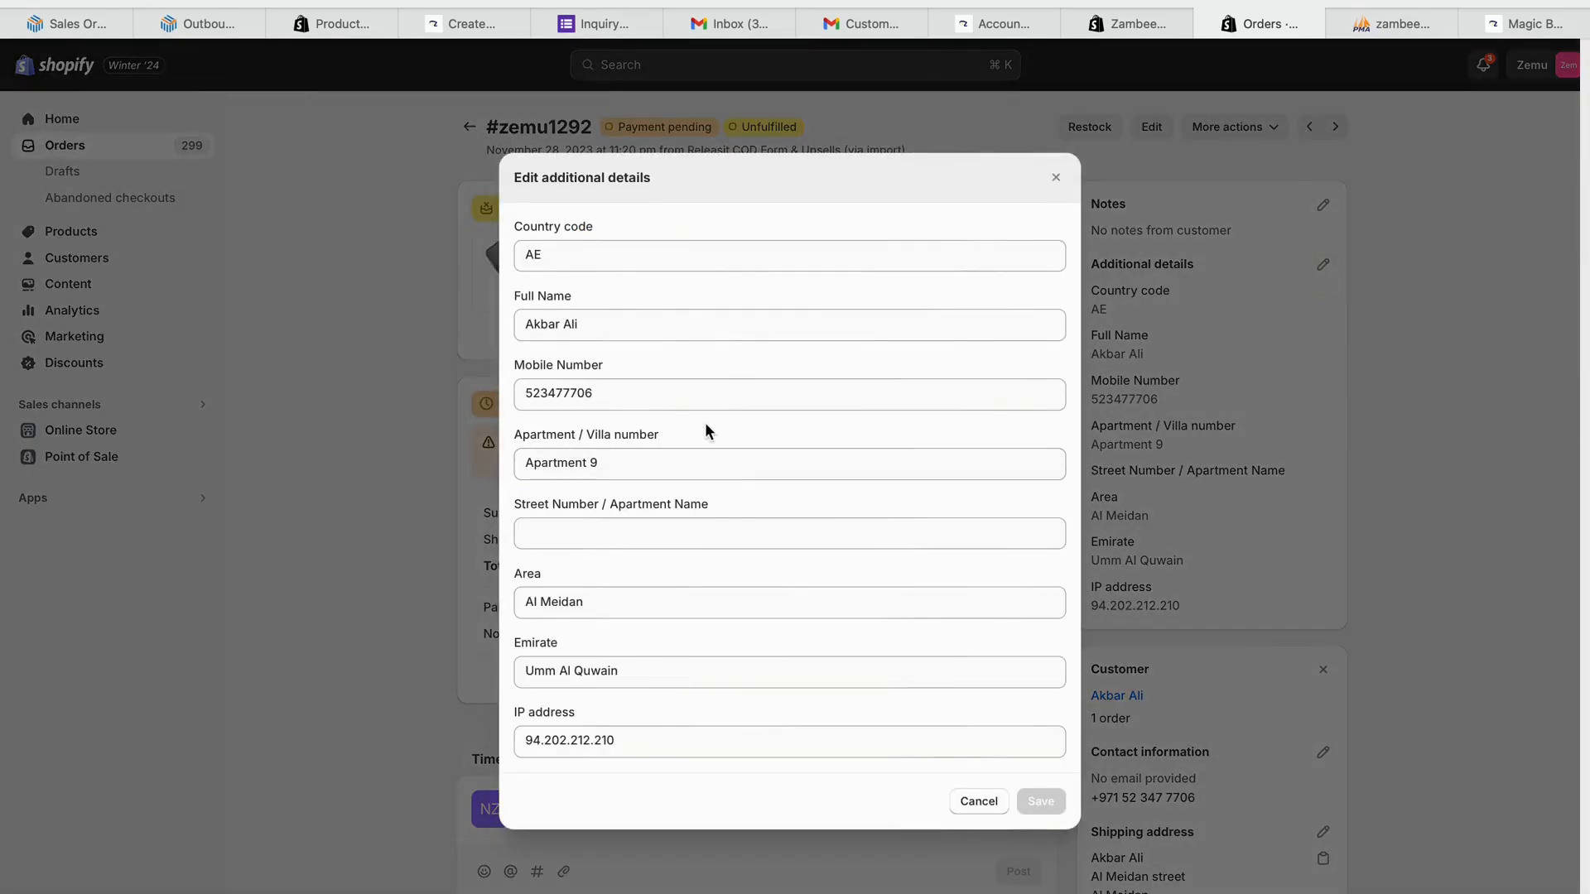
left_click(650, 541)
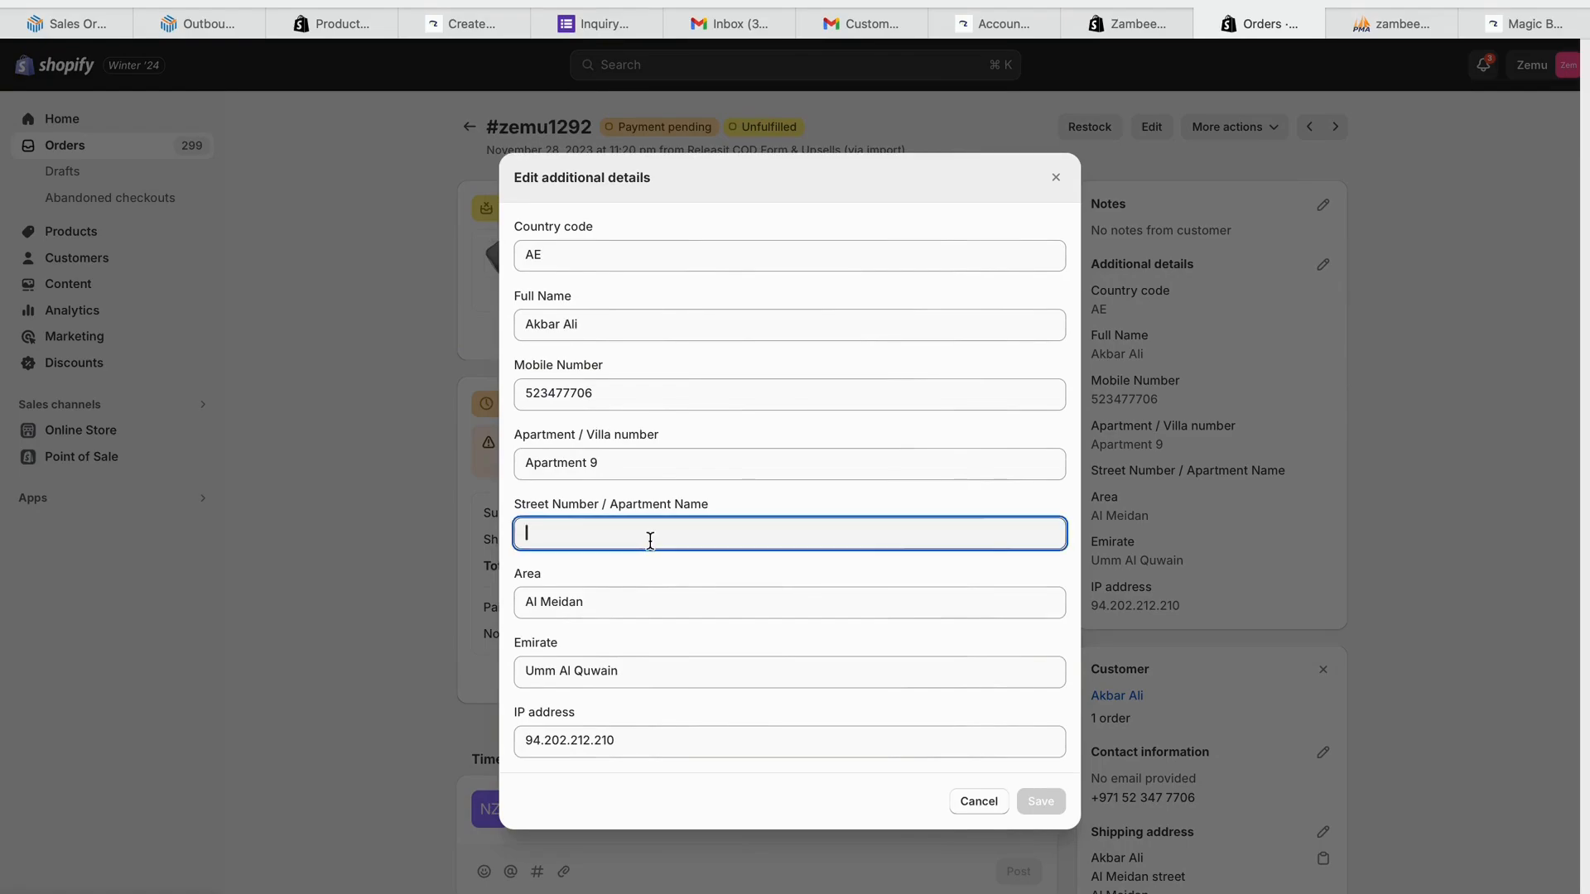
type("Meidan S")
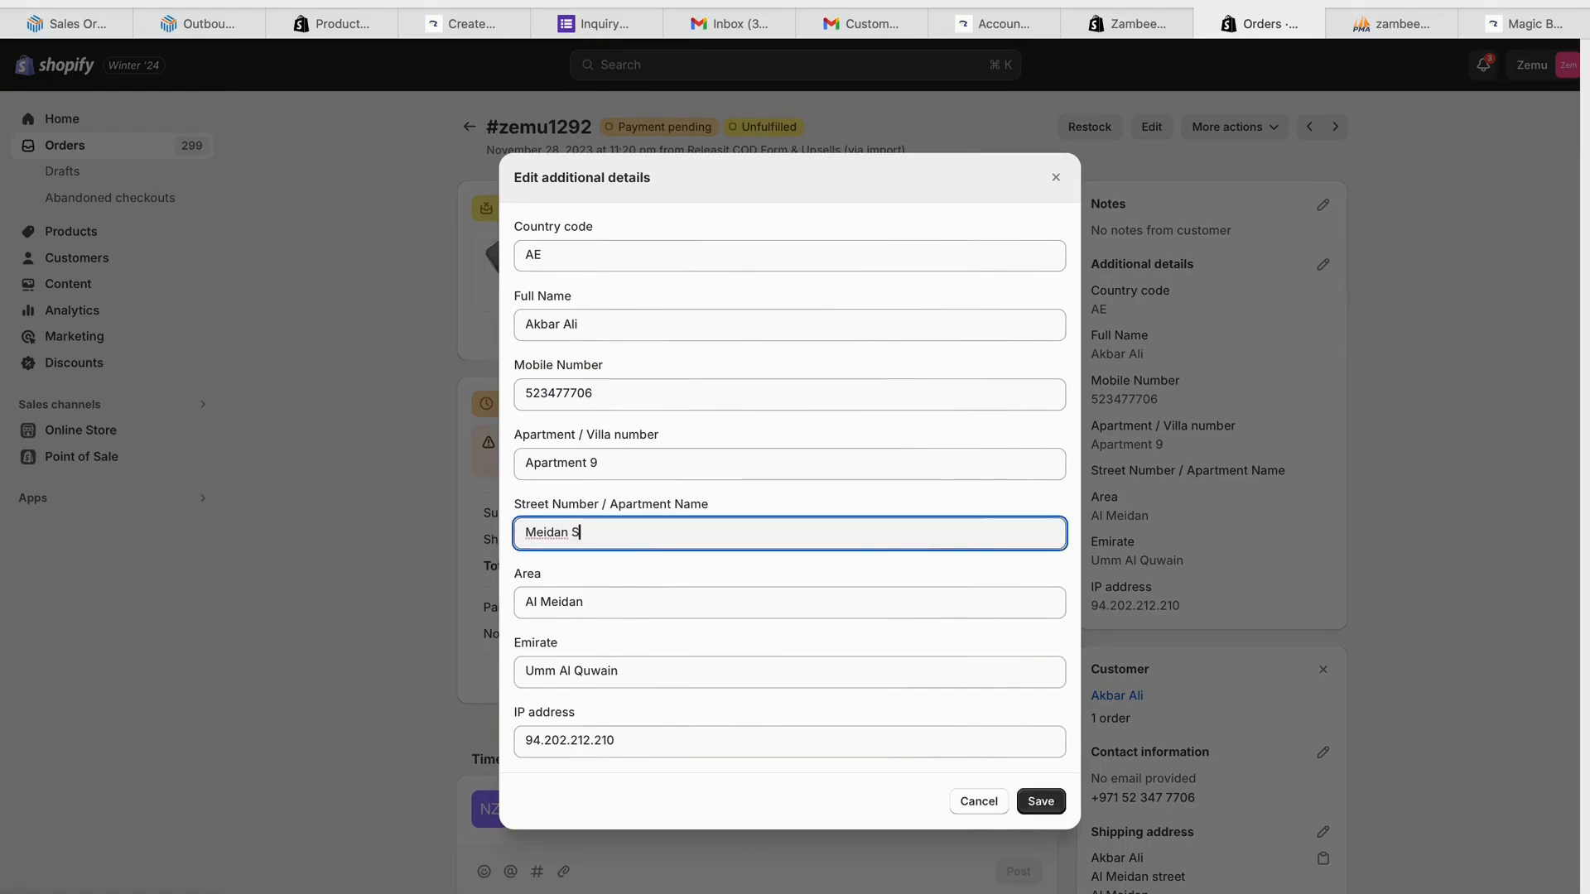
type("treet")
left_click(702, 464)
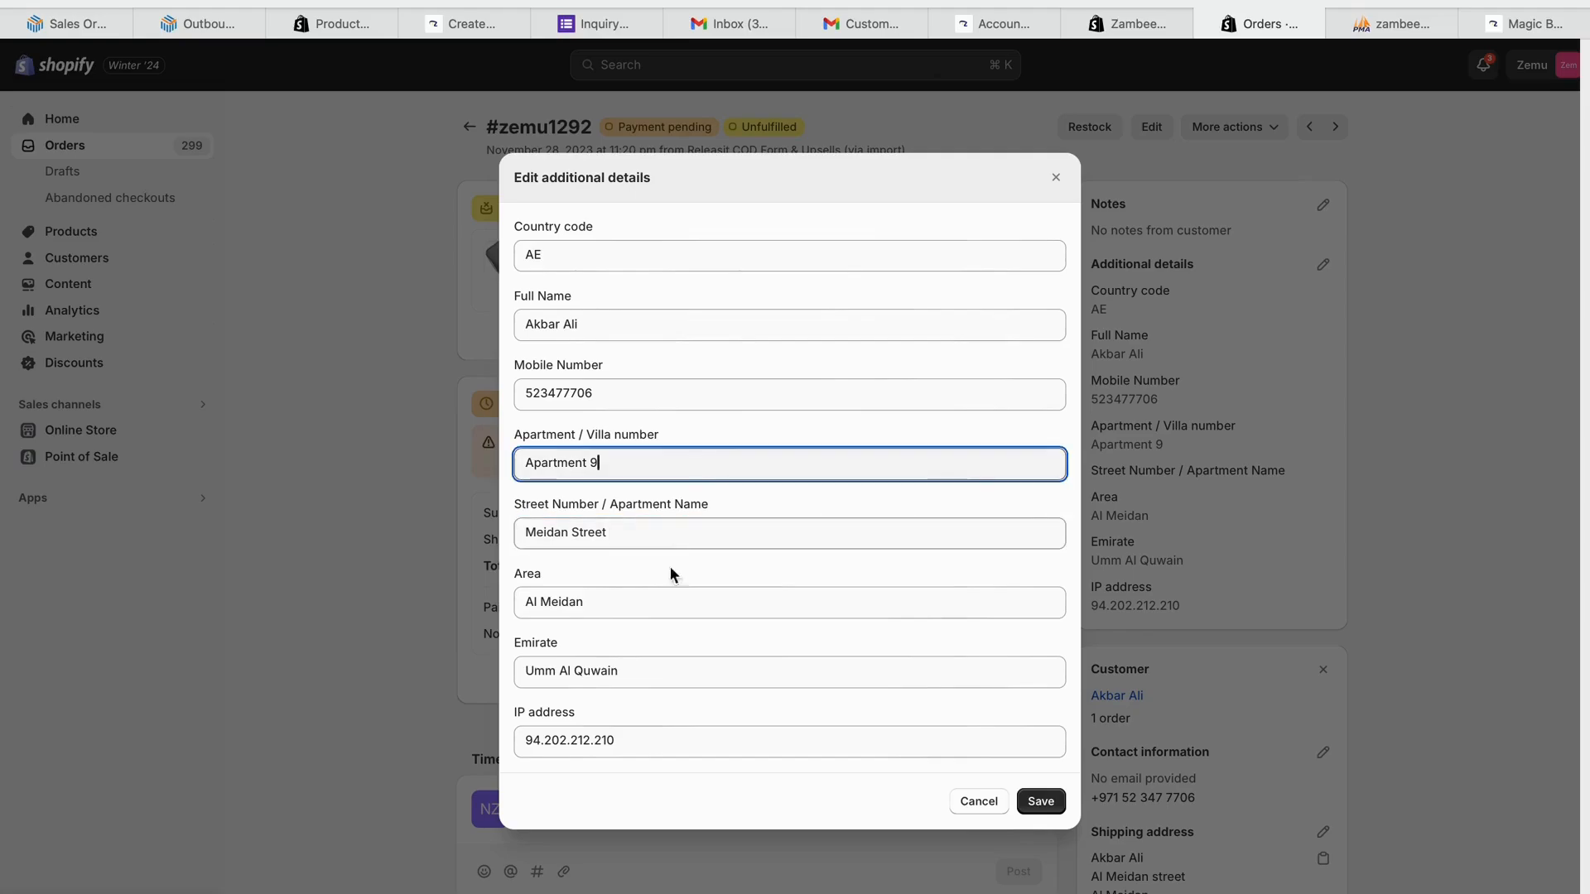
left_click(700, 672)
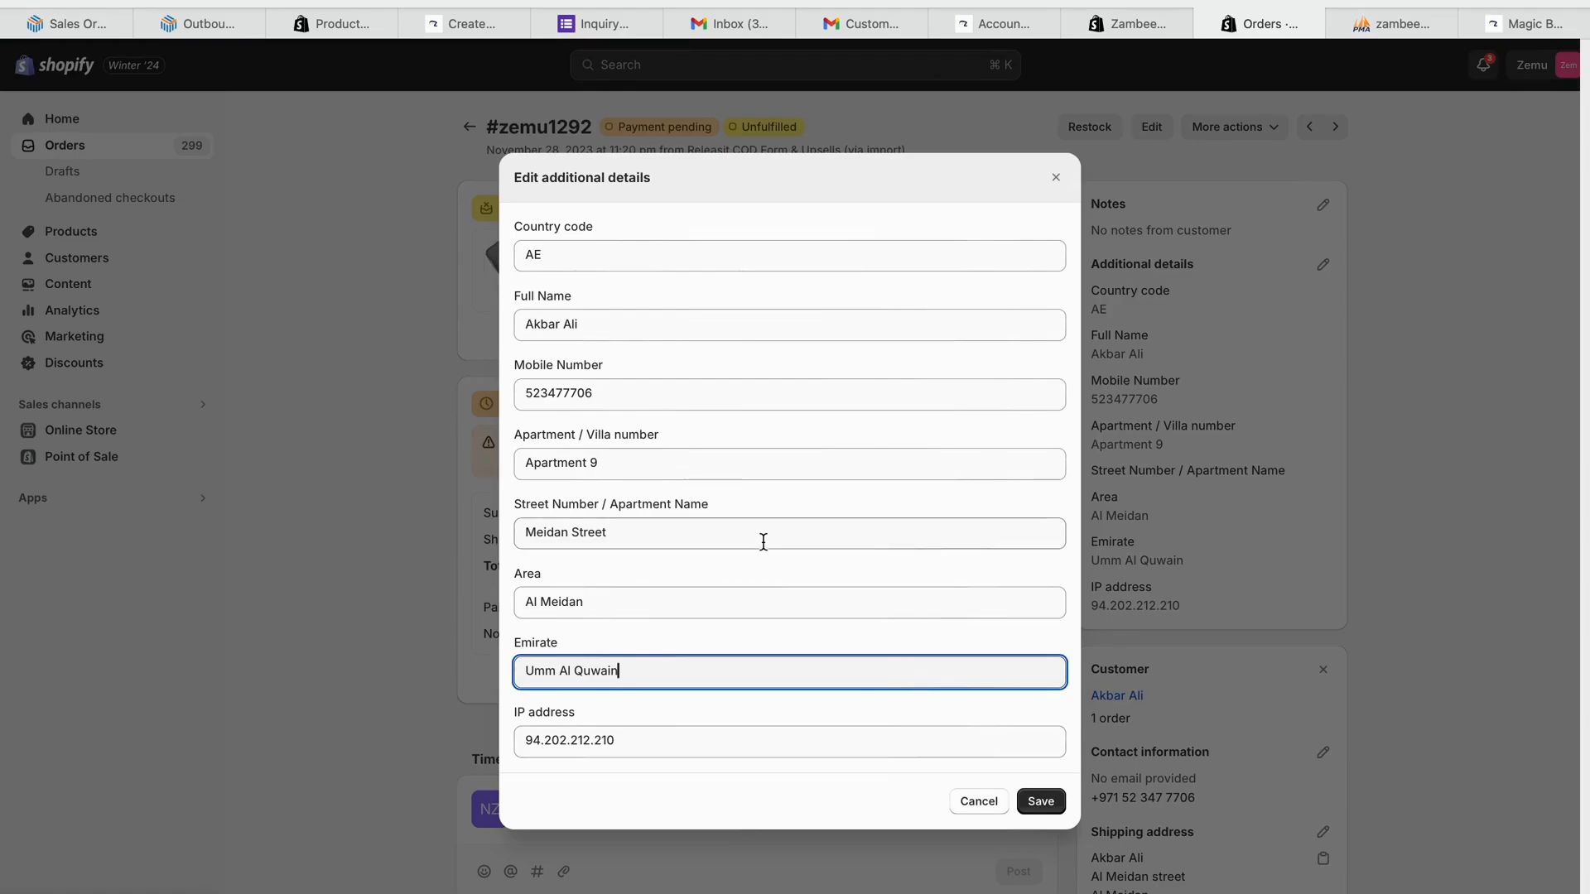
left_click(1043, 803)
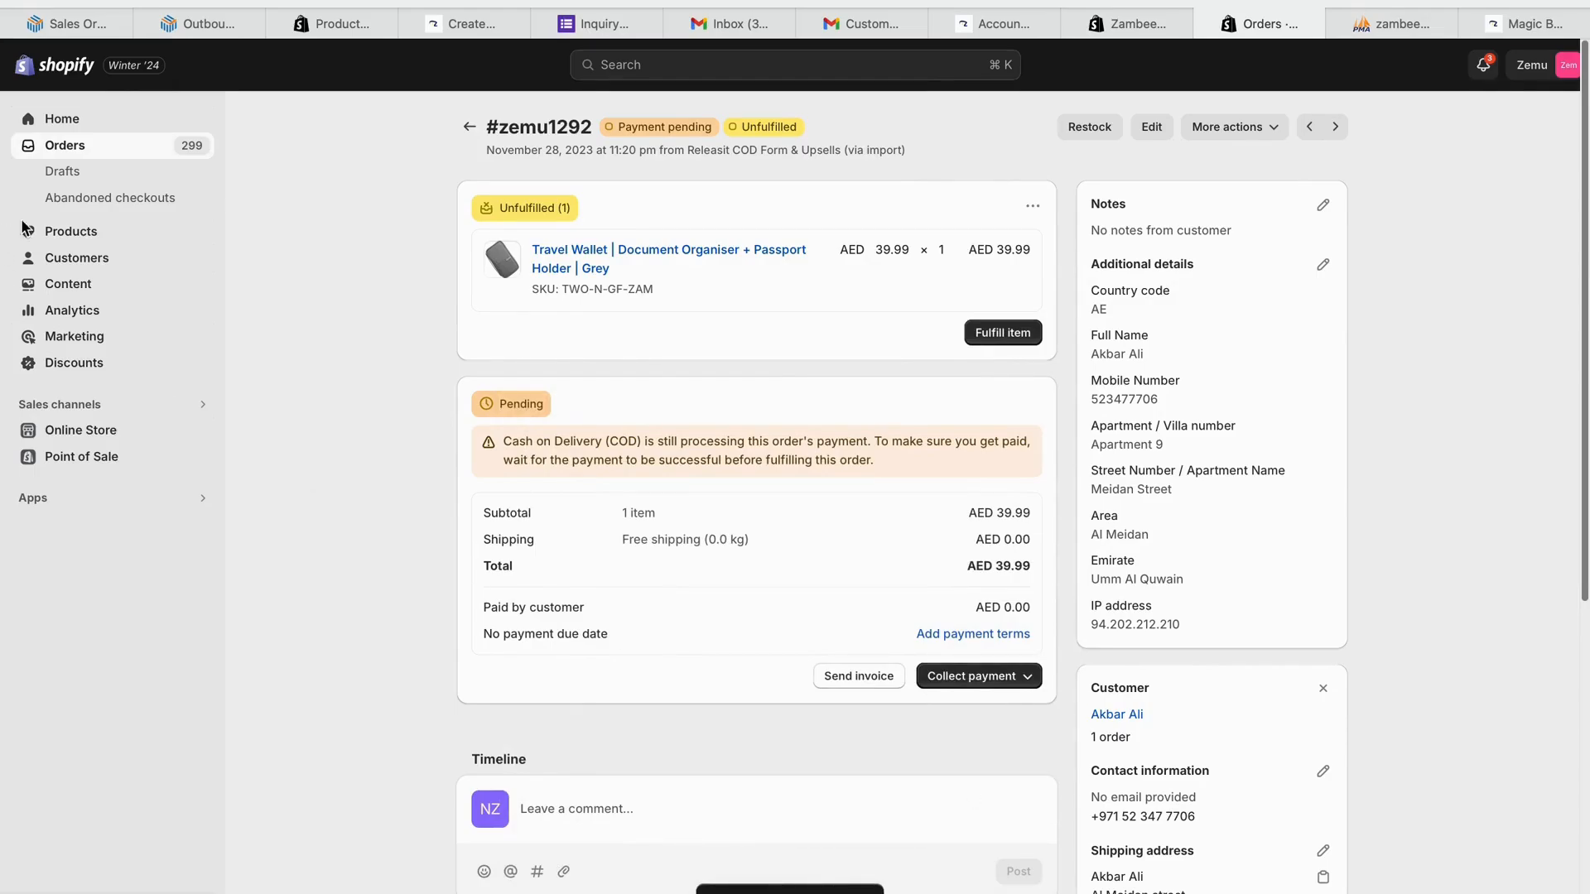
left_click(130, 151)
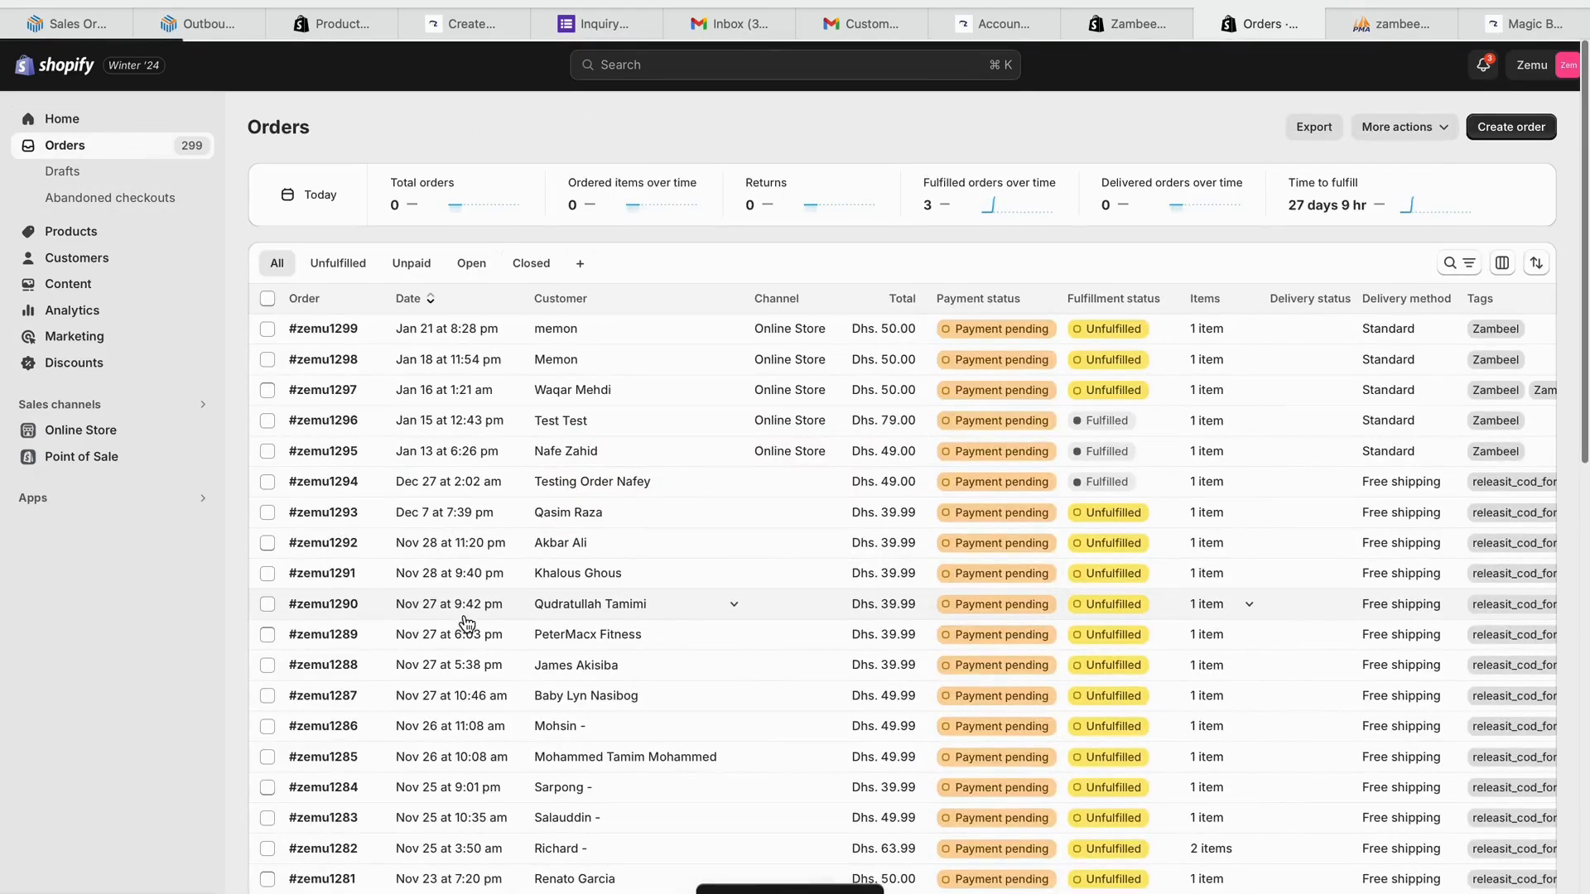
- Send order #zemu1292 to Zambeel via More actions, then check it shows Fulfilled in Orders
left_click(266, 546)
left_click(521, 298)
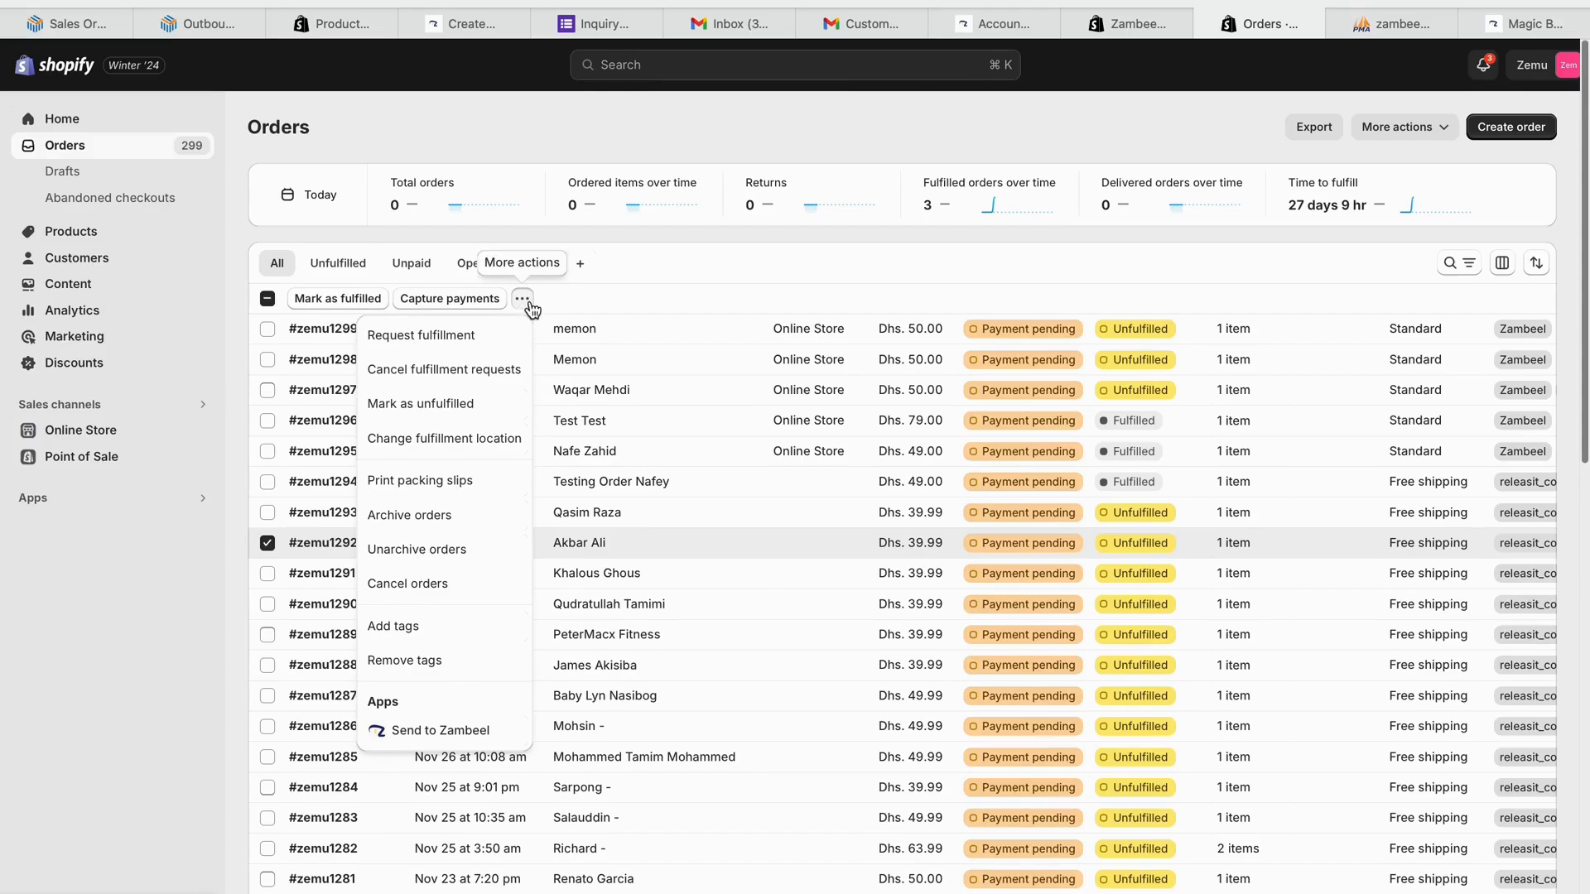
left_click(430, 732)
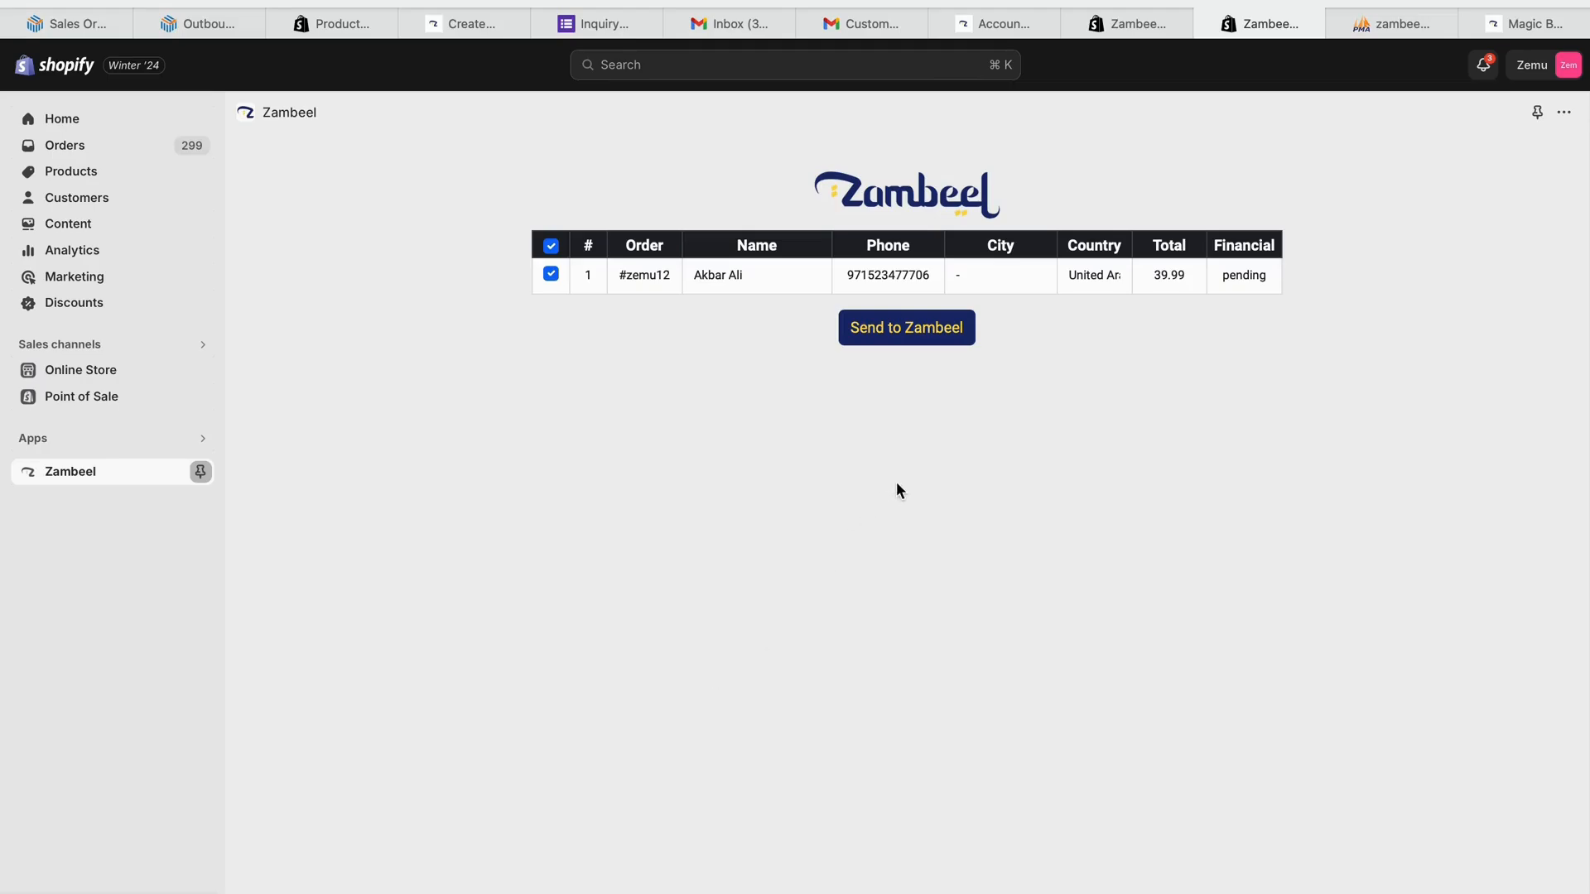
left_click(905, 334)
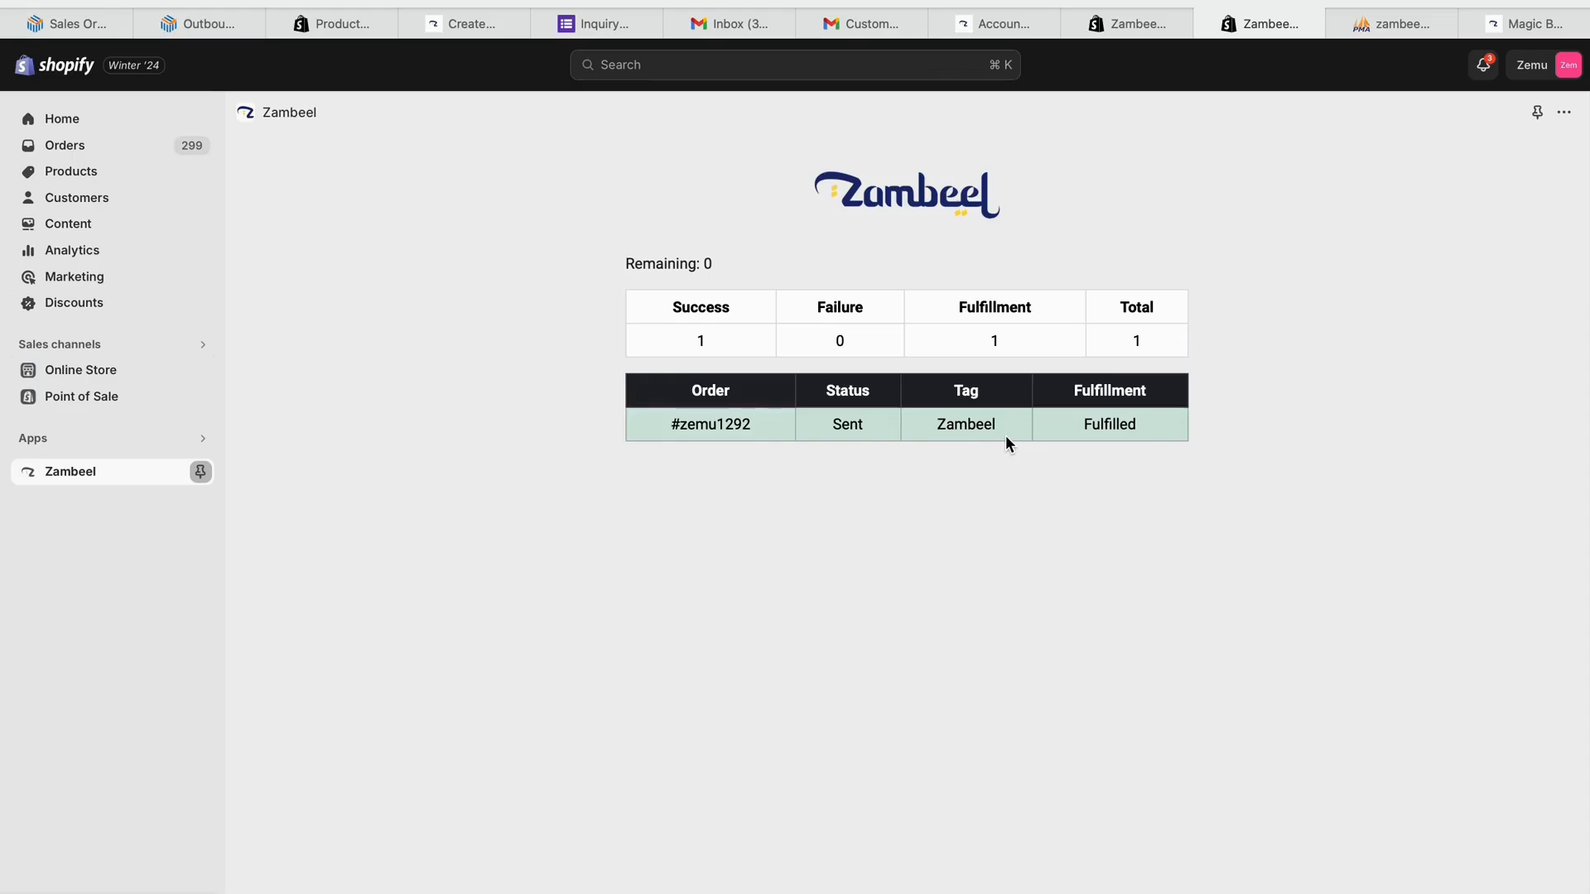
left_click(85, 147)
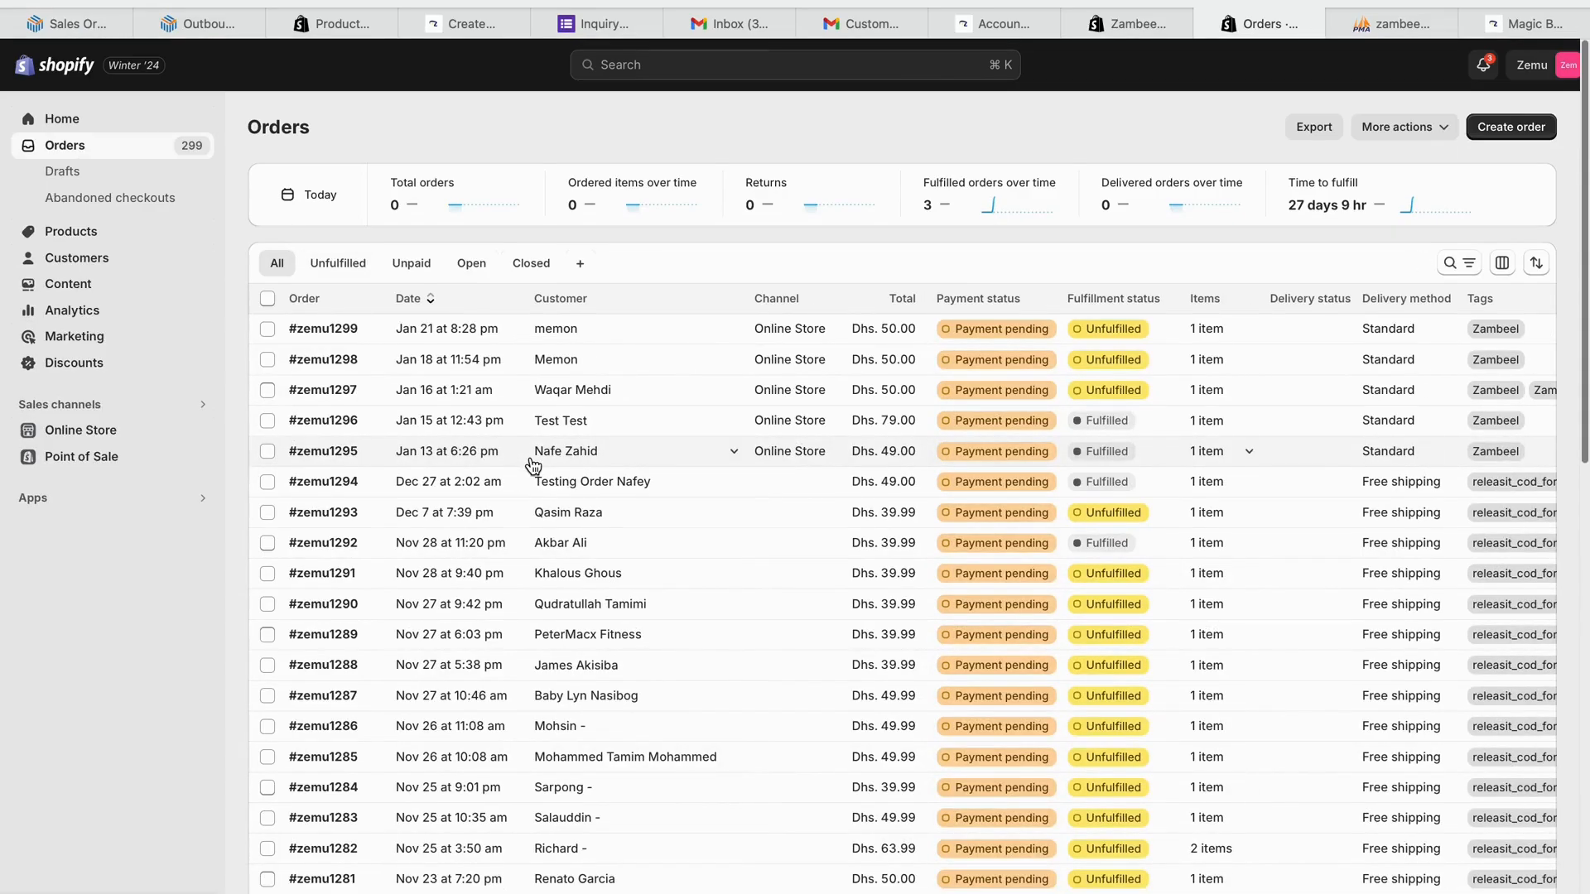
- Send orders #zemu1299, #zemu1298 and #zemu1297 to Zambeel together and confirm they're fulfilled
left_click(267, 329)
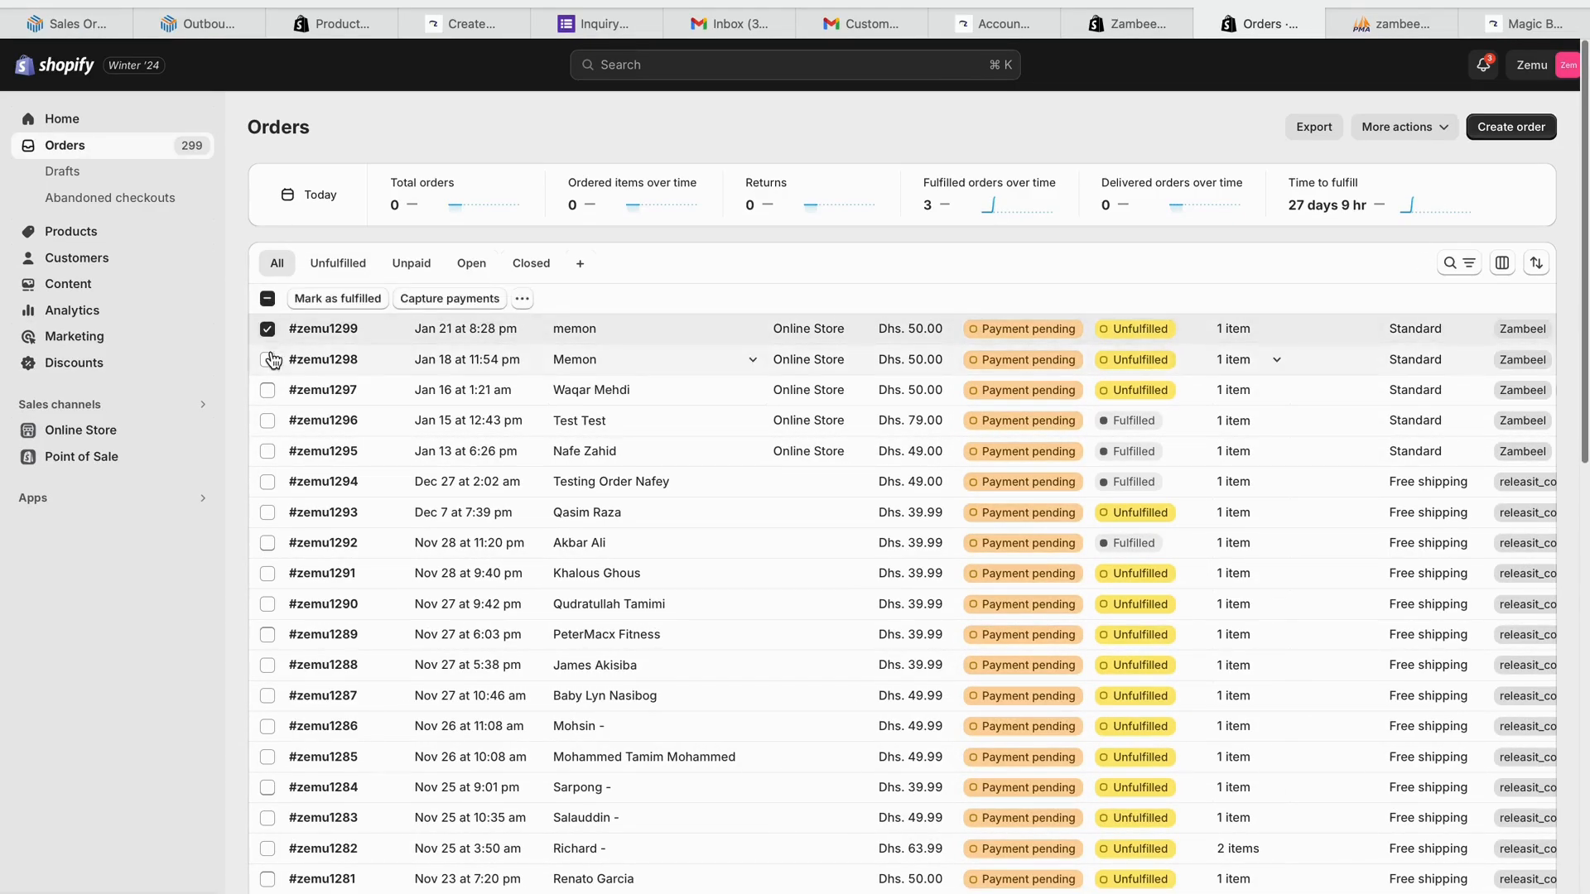
left_click(267, 359)
left_click(267, 390)
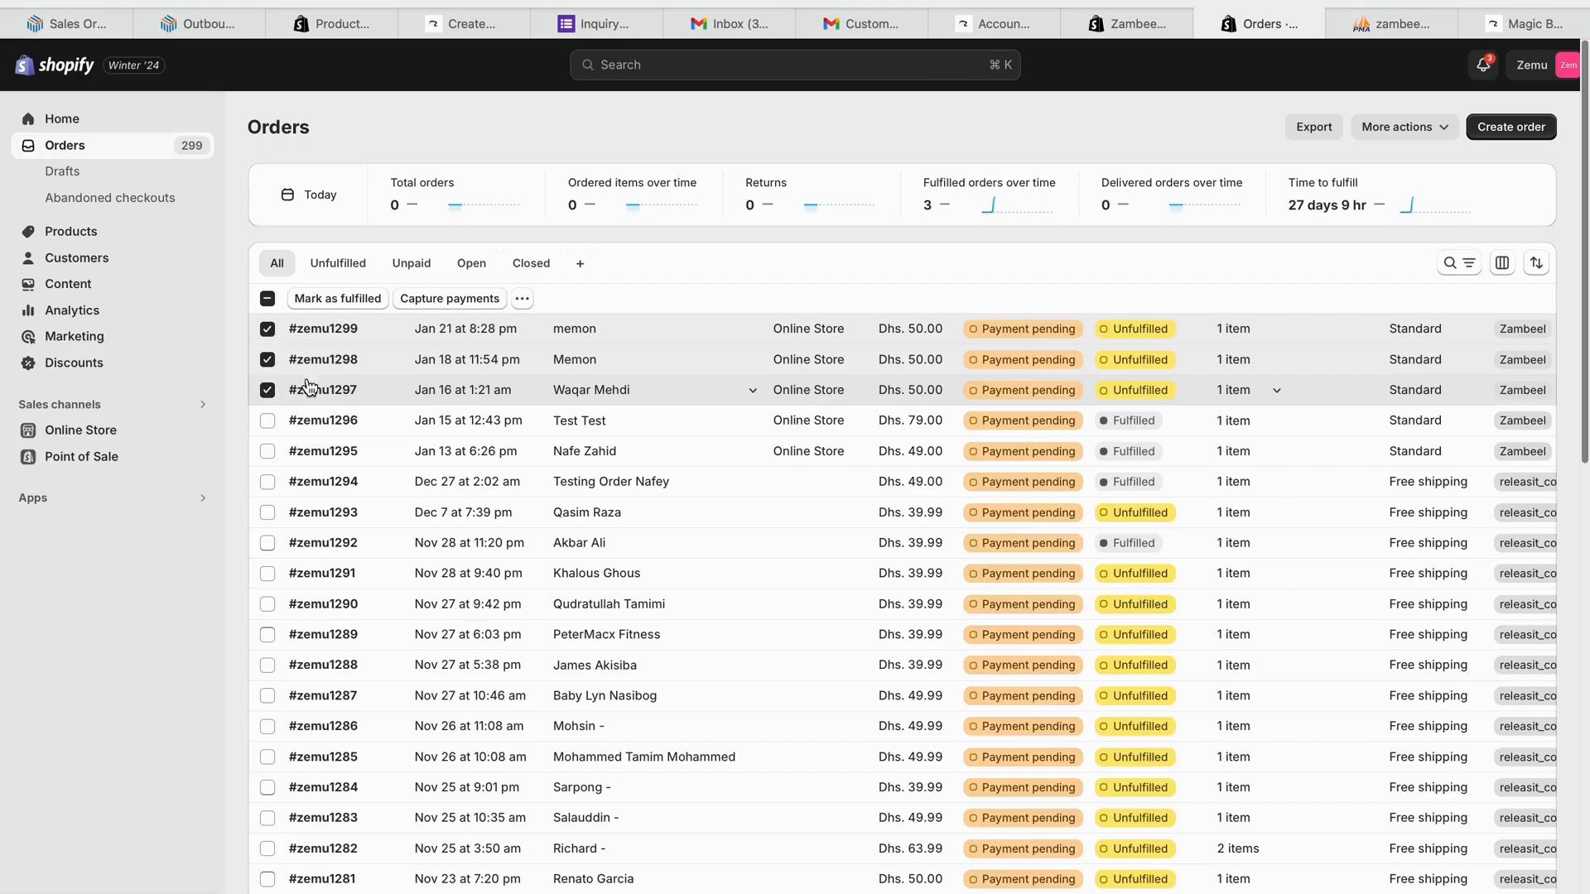
left_click(521, 299)
left_click(499, 727)
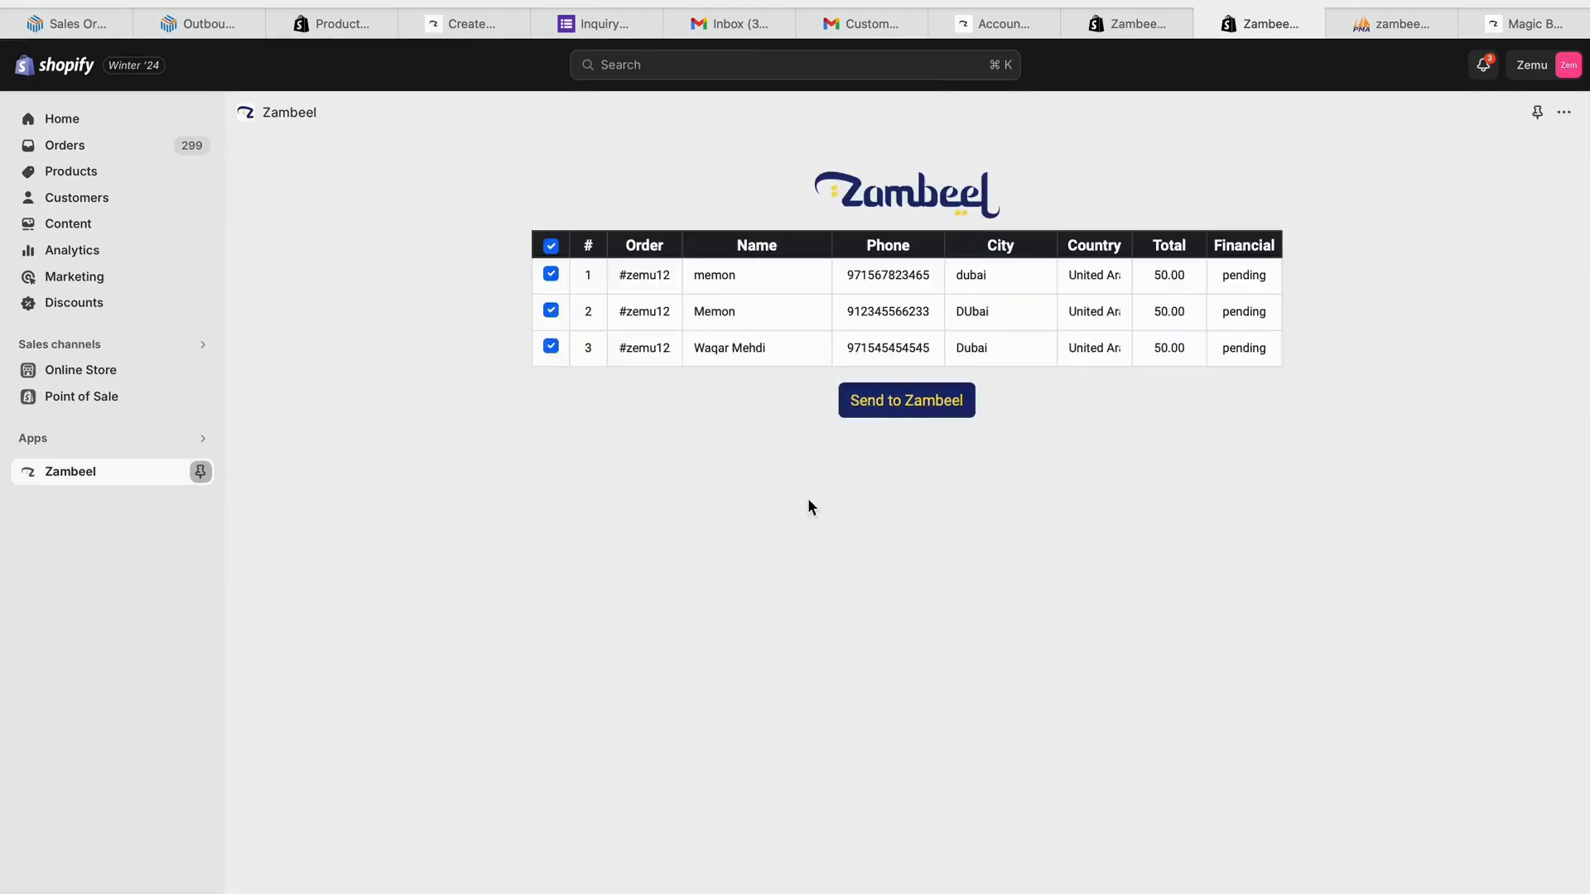
left_click(929, 411)
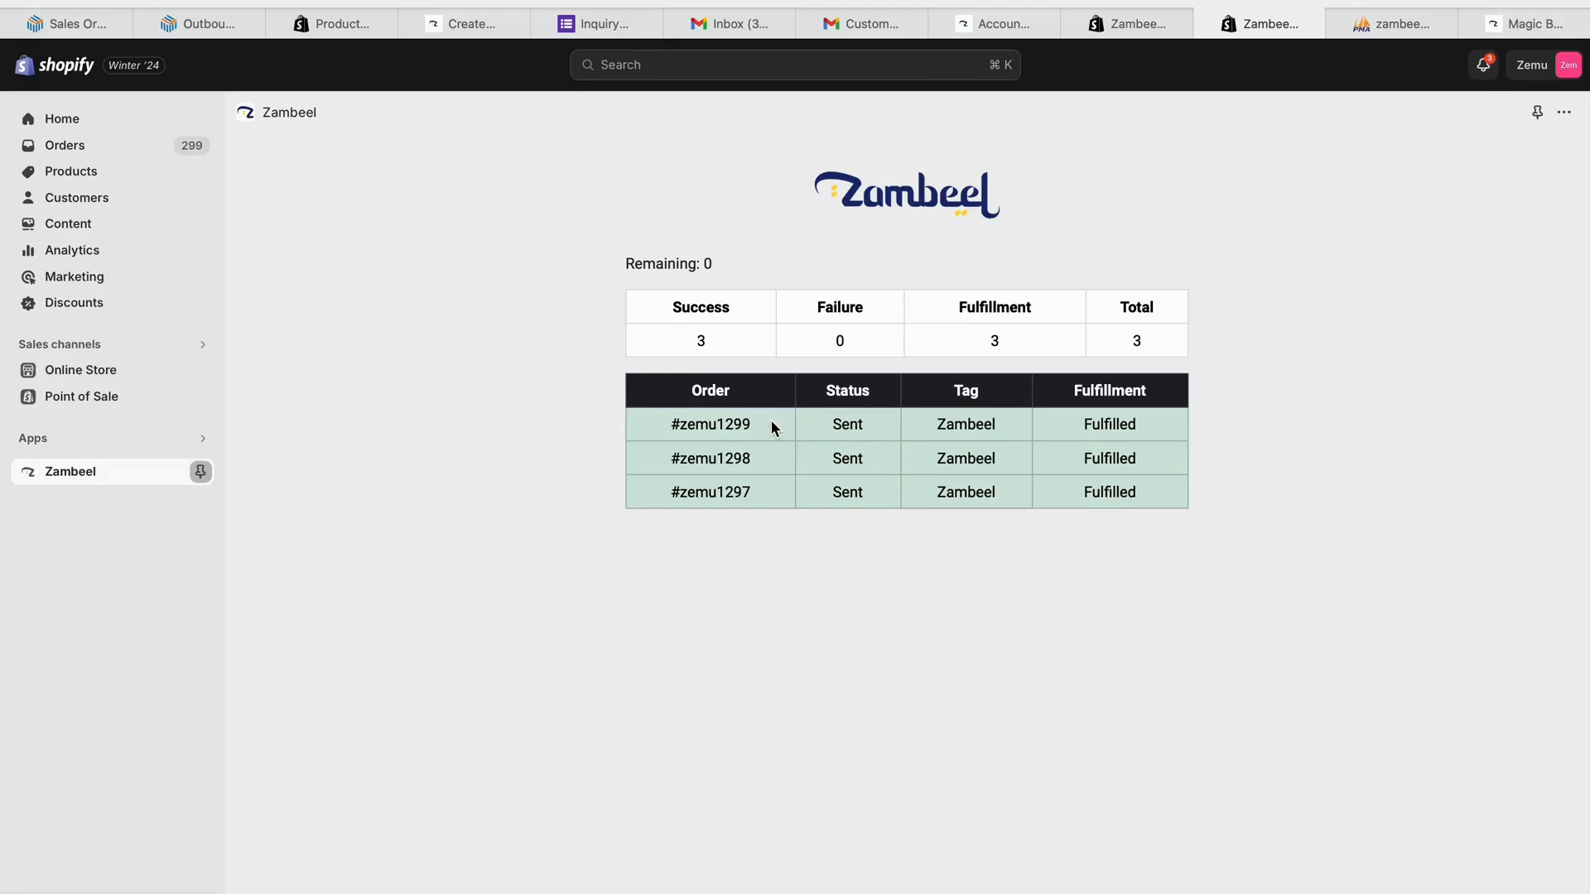
left_click(107, 155)
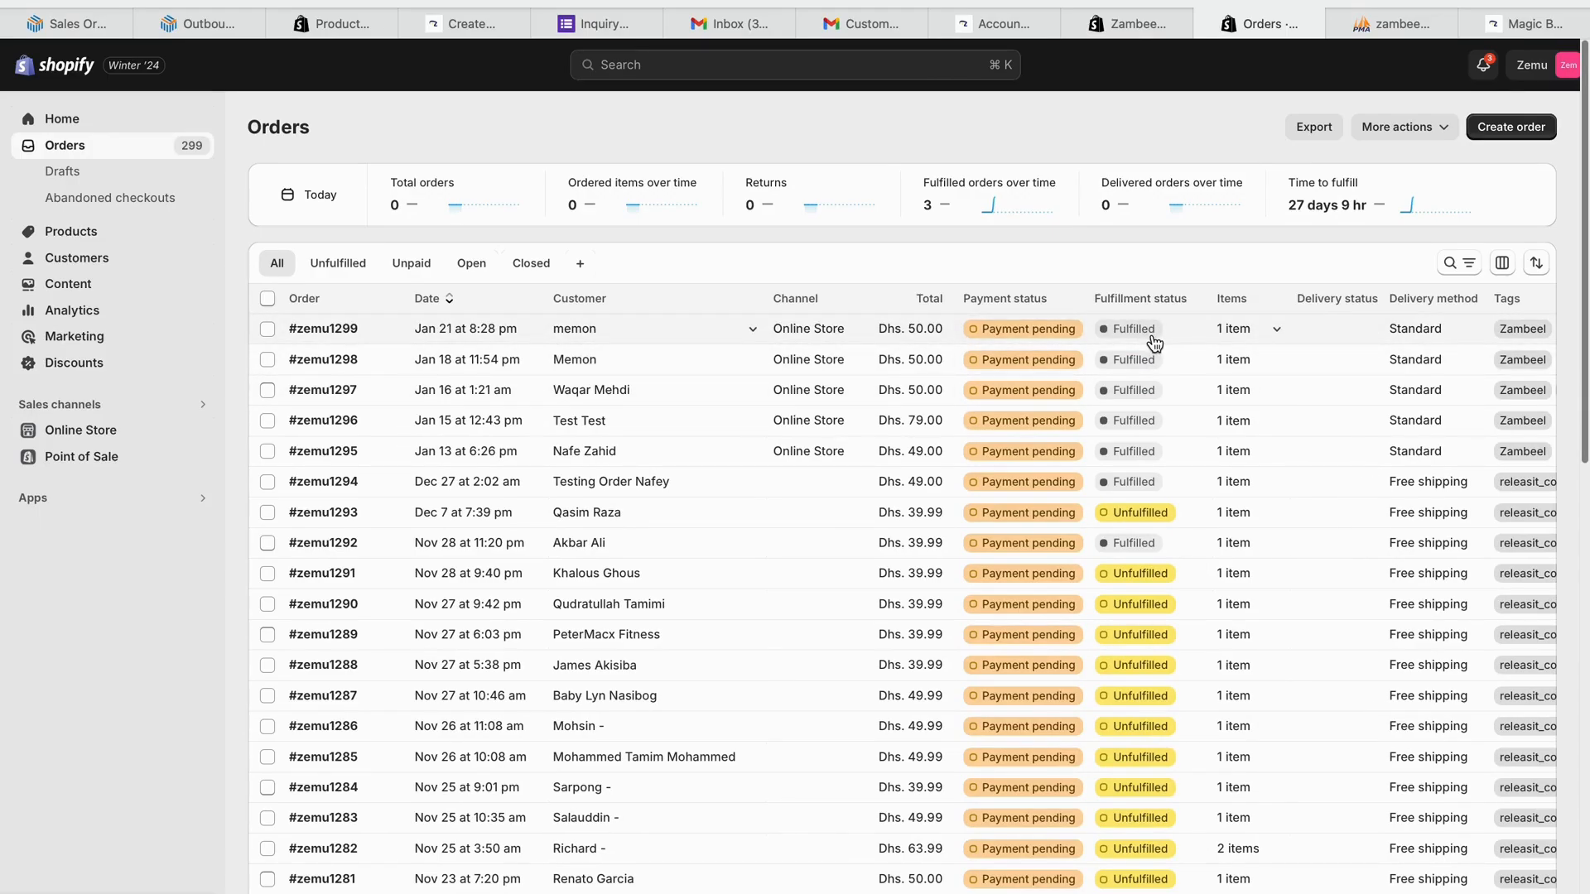
left_click(269, 330)
left_click(521, 300)
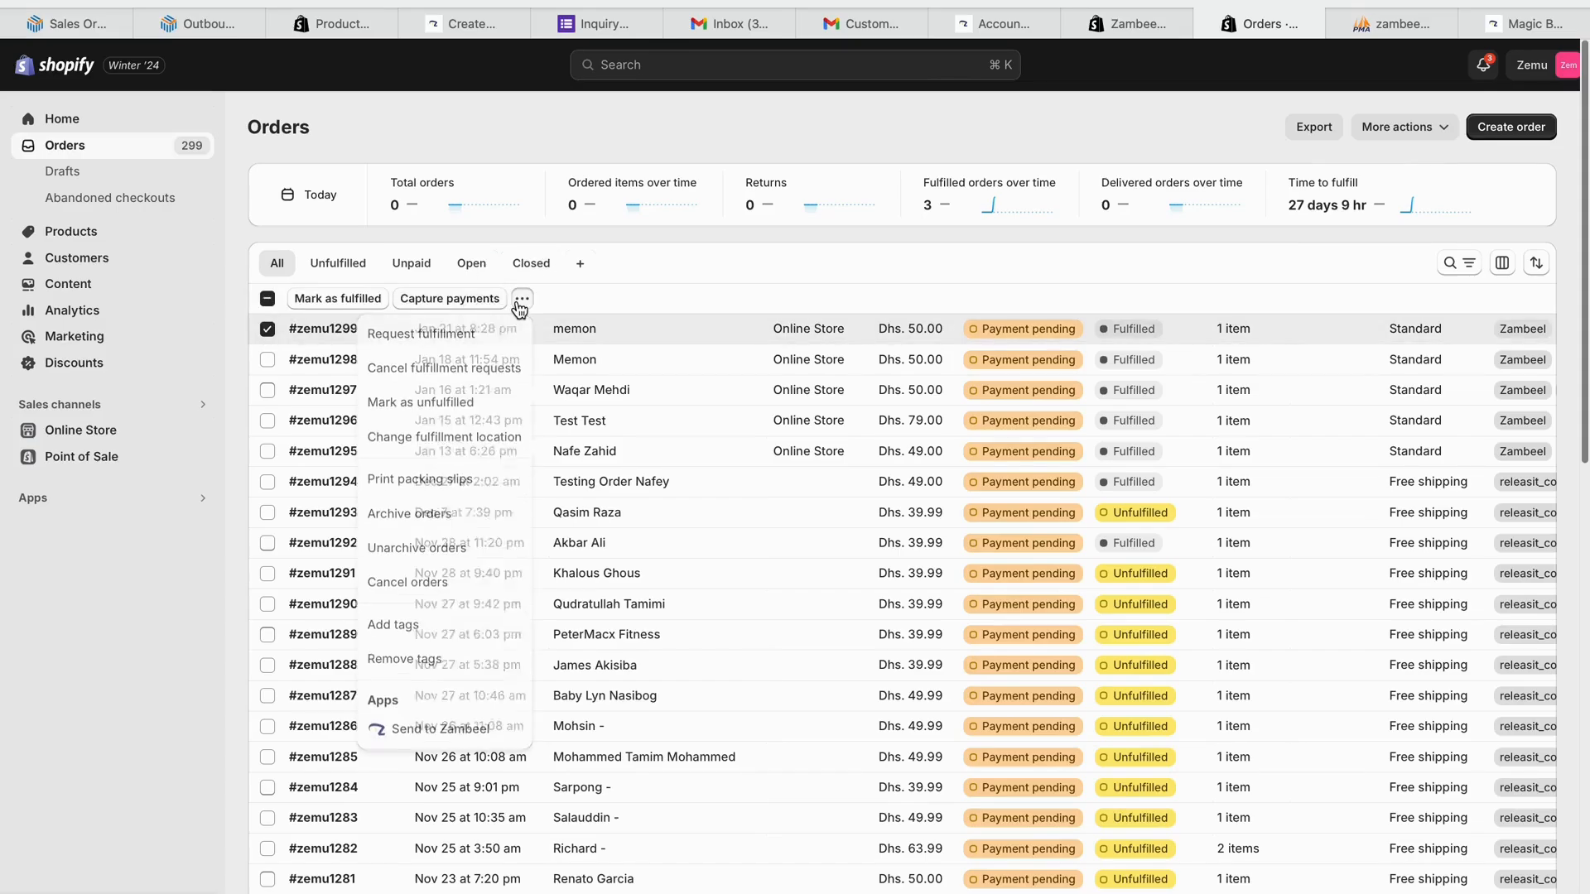
left_click(267, 330)
left_click(268, 330)
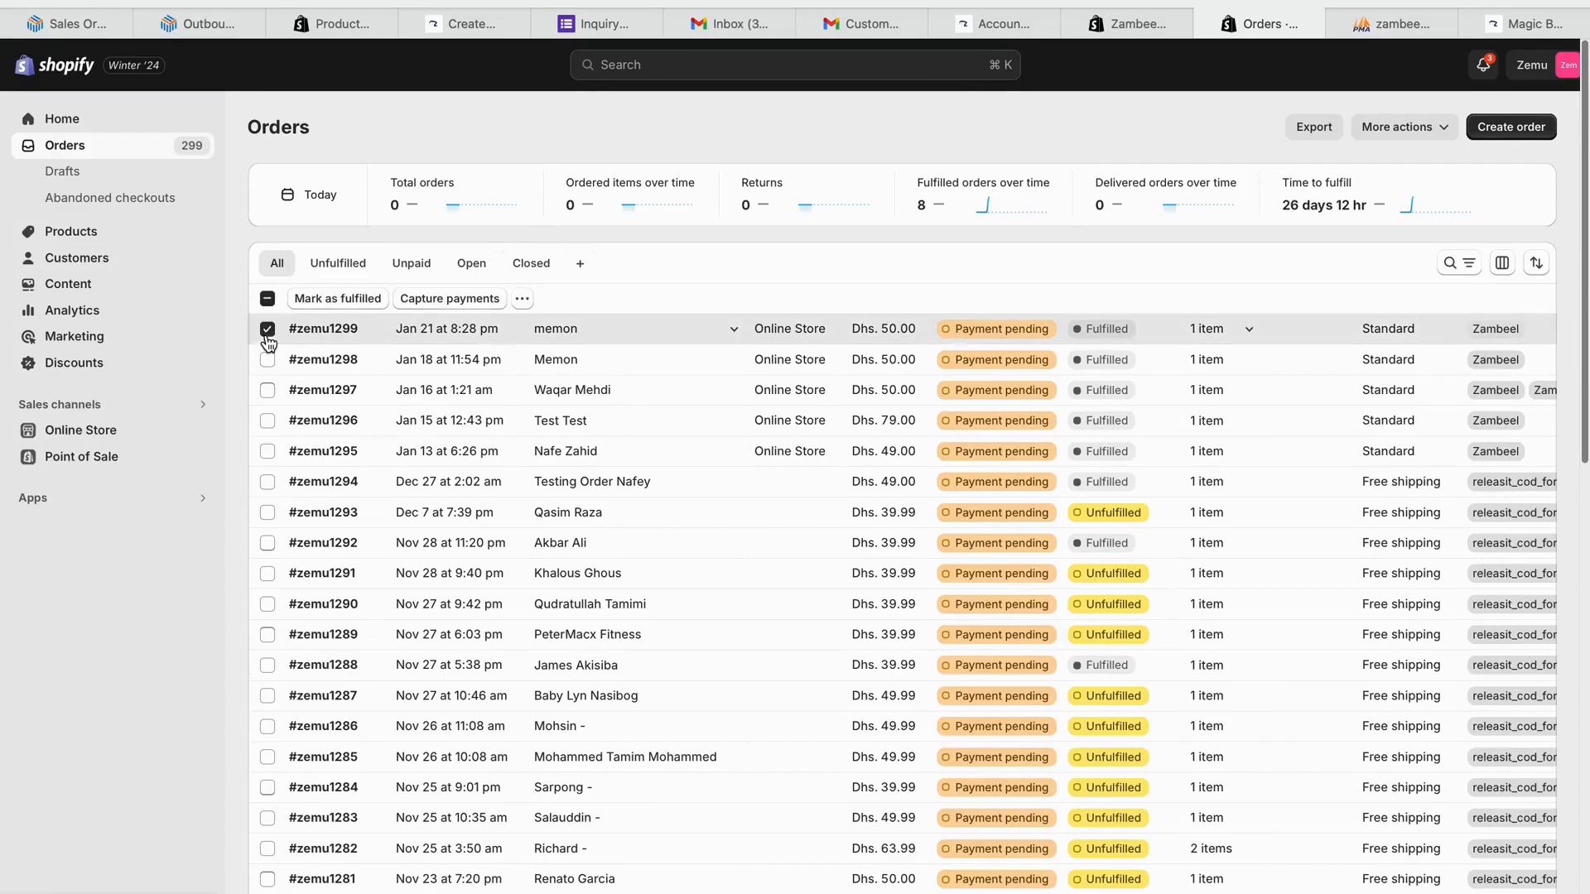
left_click(267, 360)
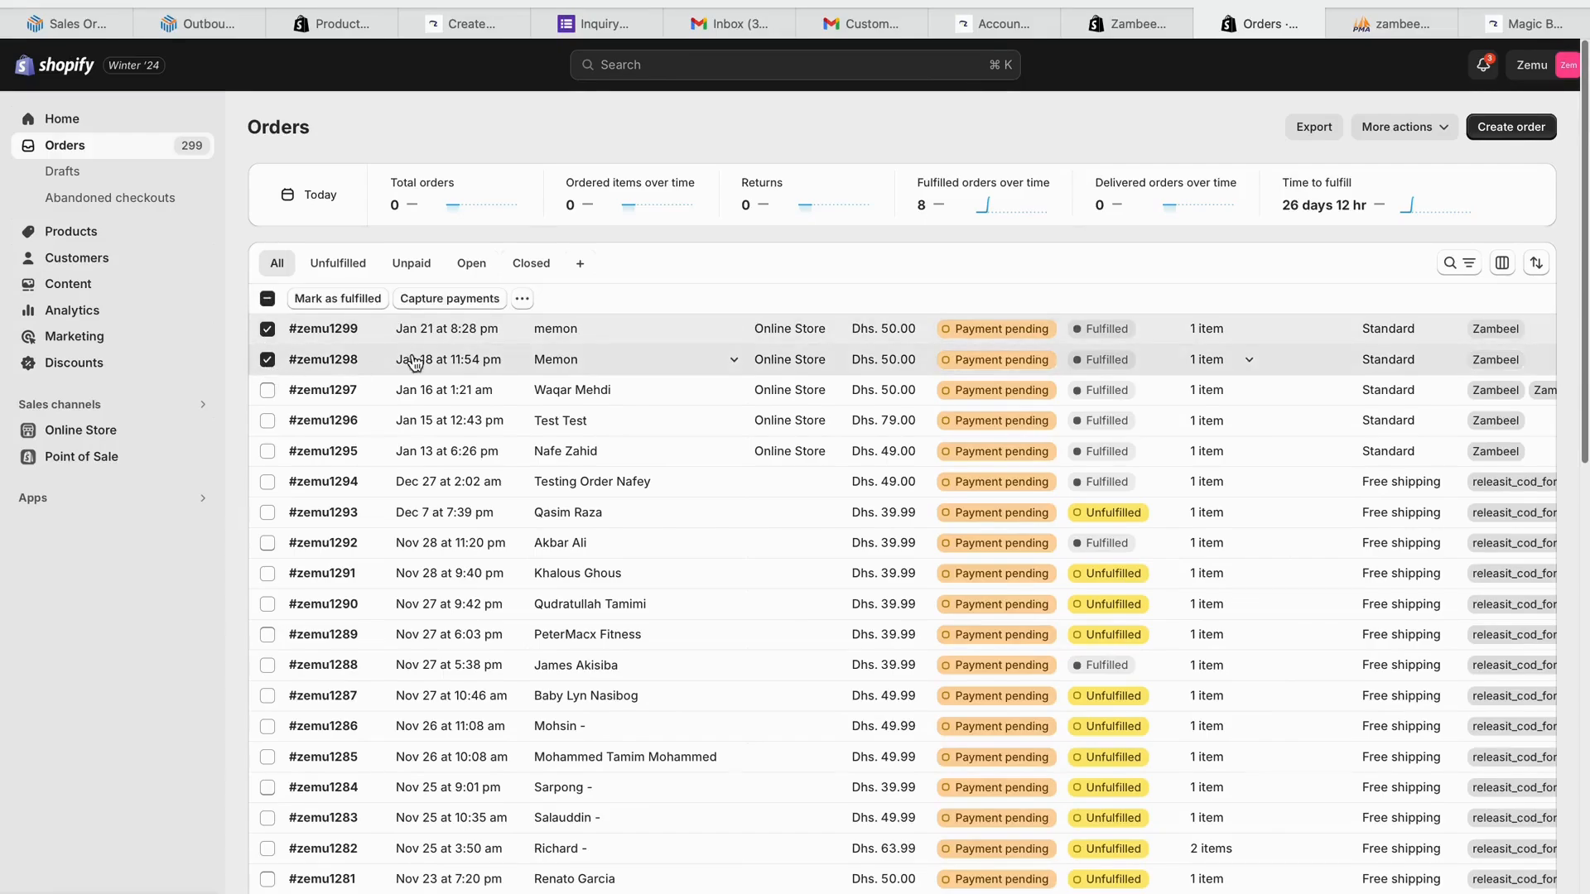
left_click(521, 301)
left_click(451, 732)
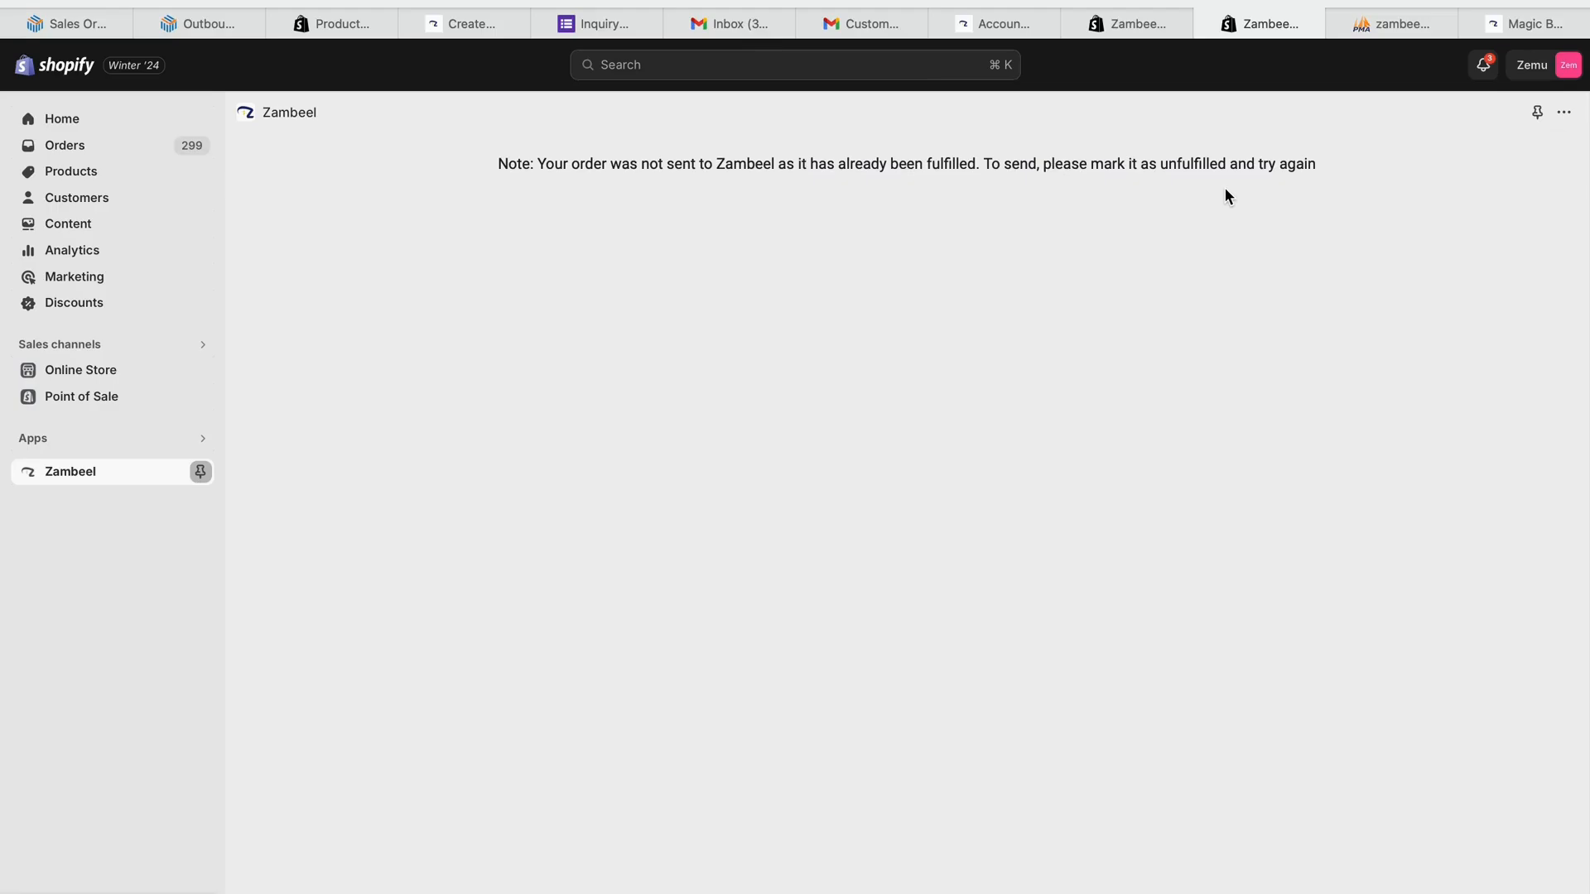
left_click(152, 146)
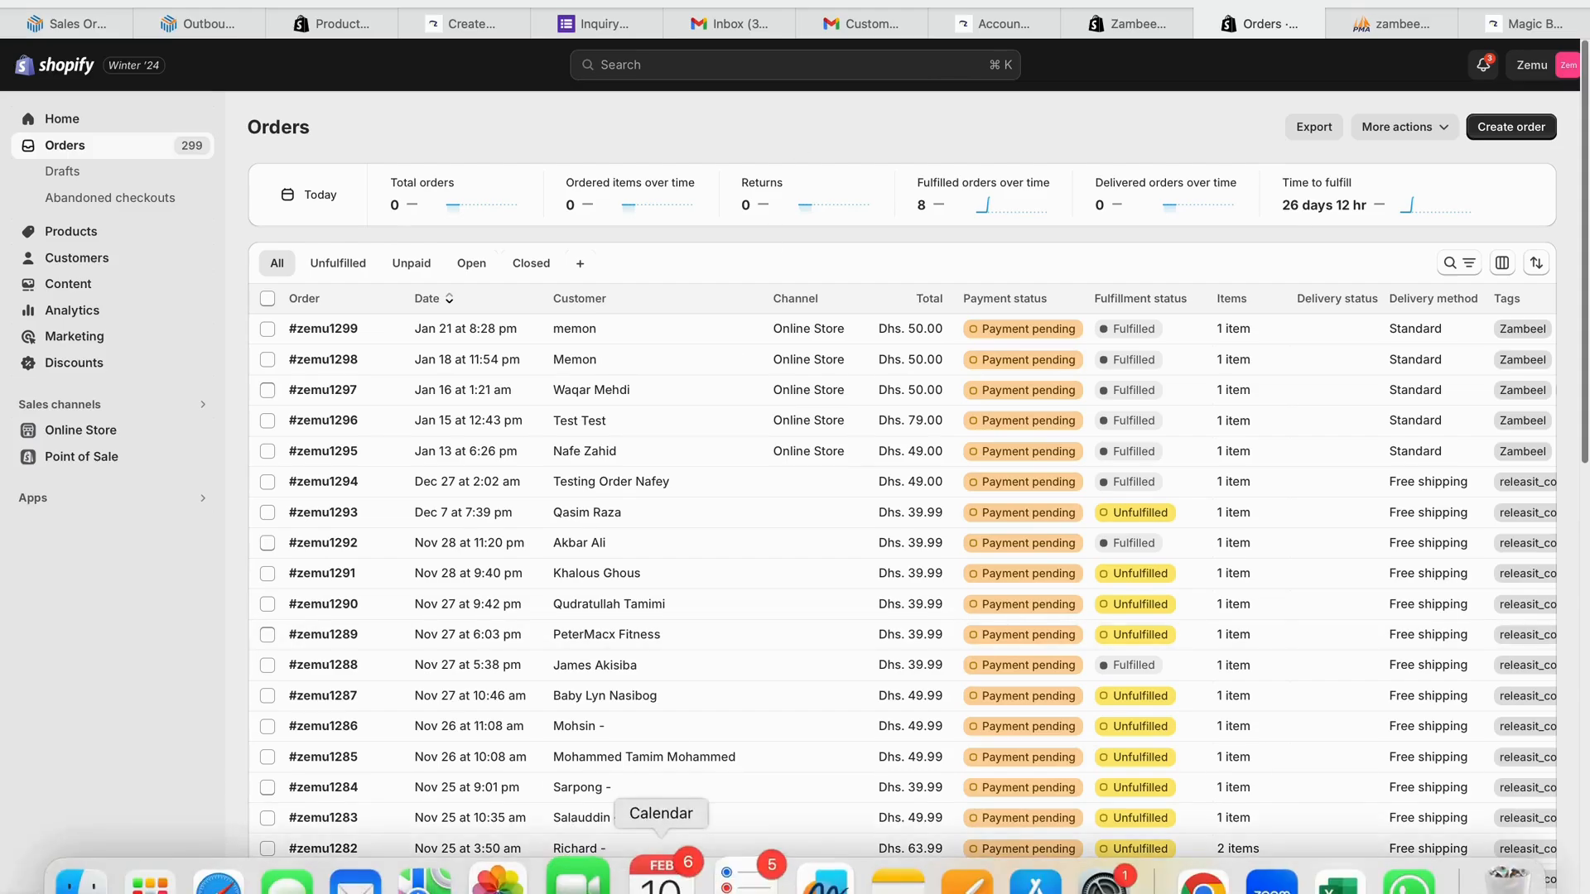
left_click(181, 878)
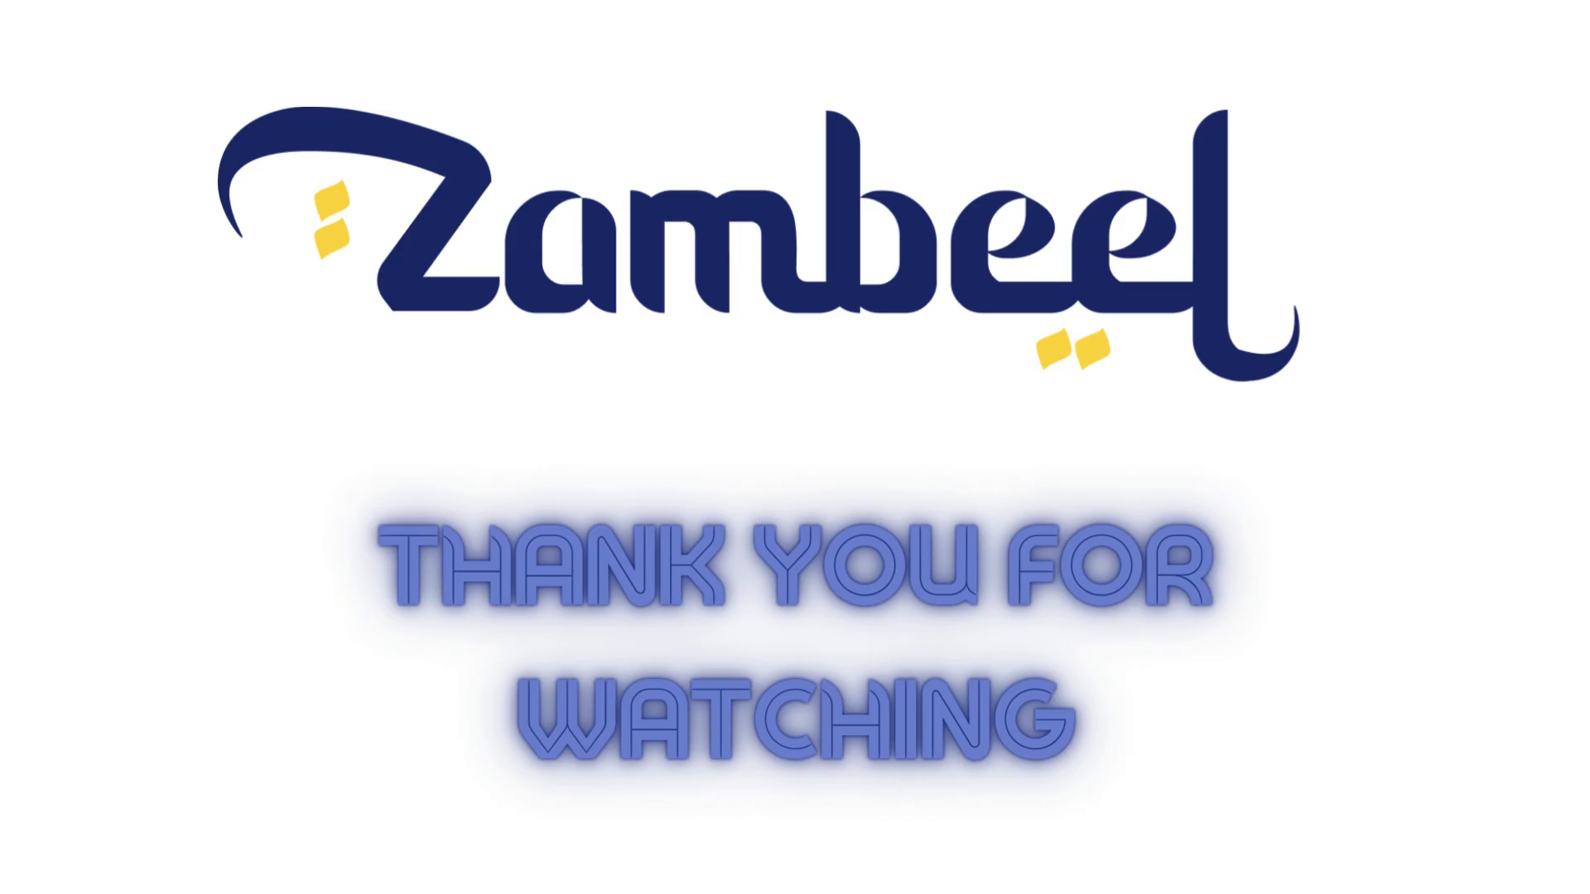